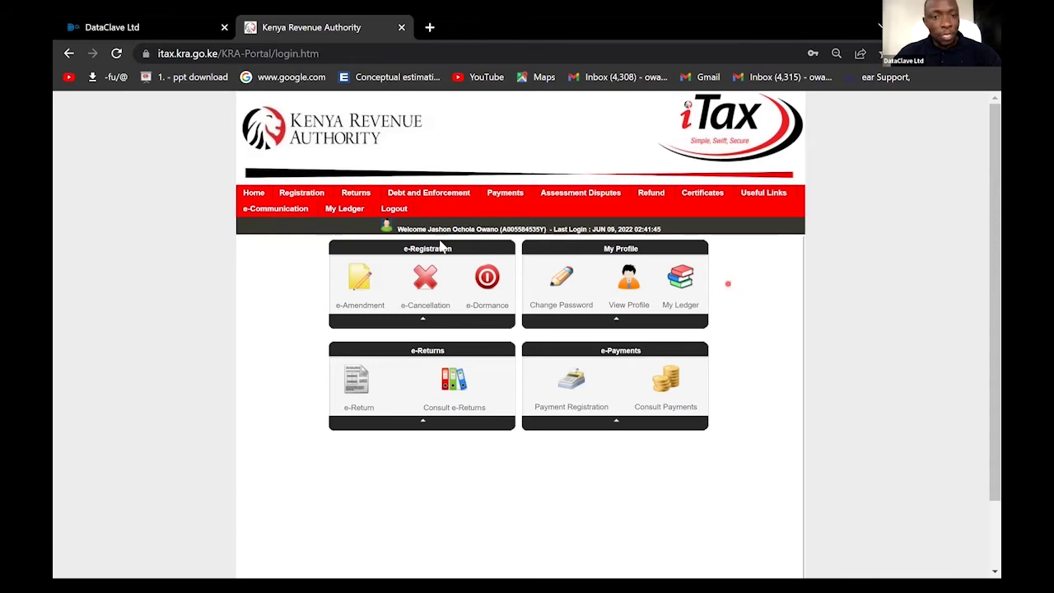
Start a nil return for the Income Tax - Resident Individual obligation and proceed to its form.
{"action": "mouse_move", "coordinate": [354, 197]}
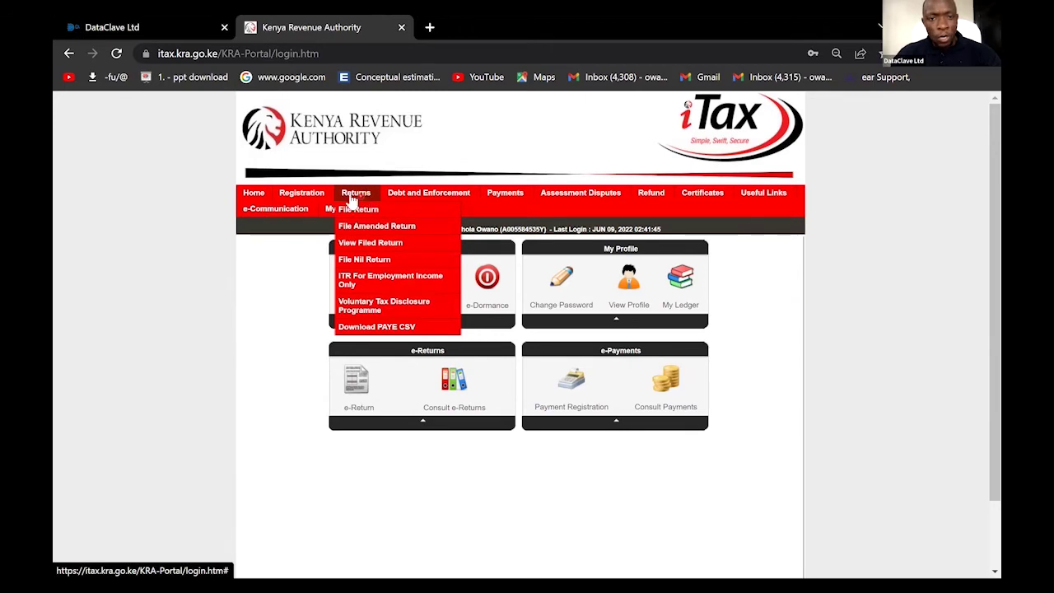
{"action": "left_click", "coordinate": [381, 262]}
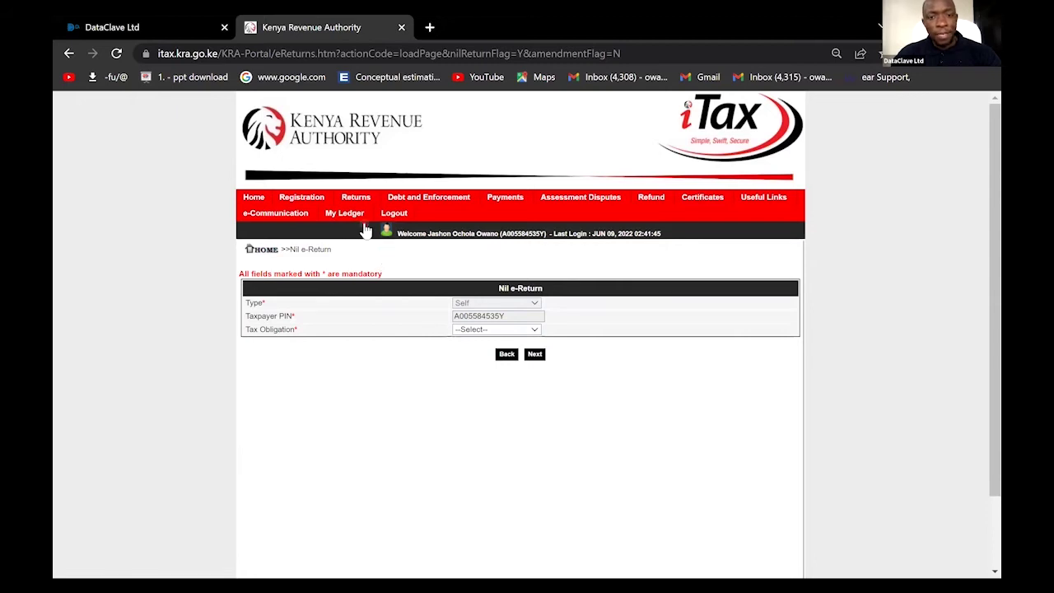
{"action": "left_click", "coordinate": [521, 332]}
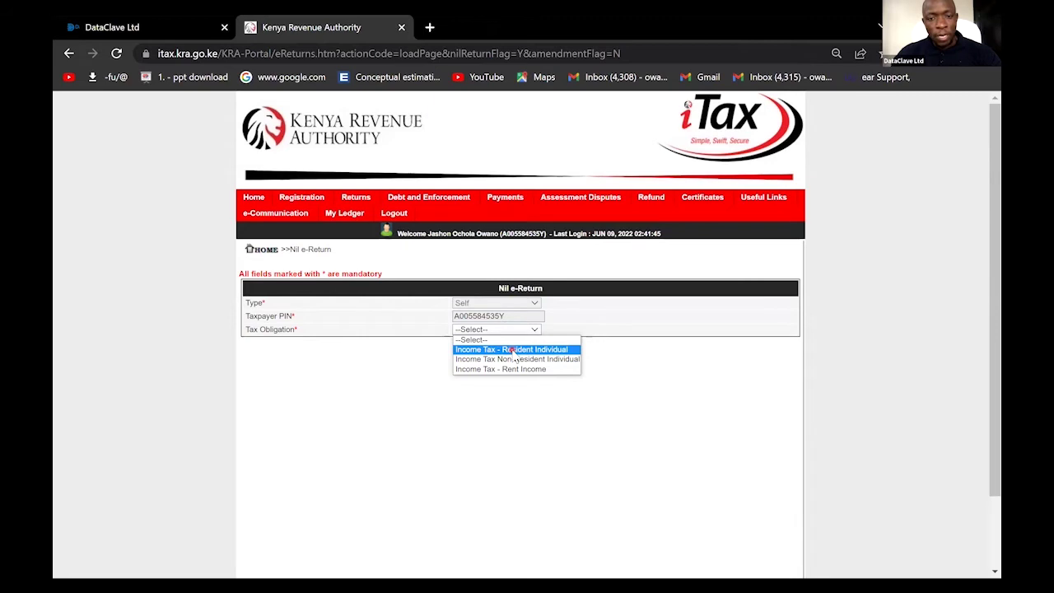
{"action": "left_click", "coordinate": [514, 350]}
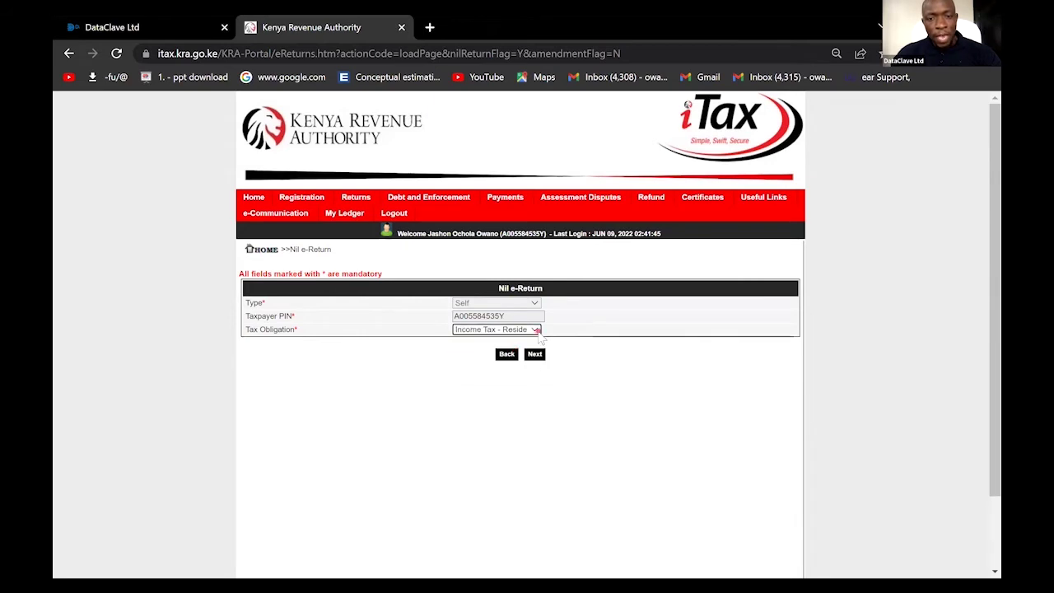
{"action": "left_click", "coordinate": [534, 355]}
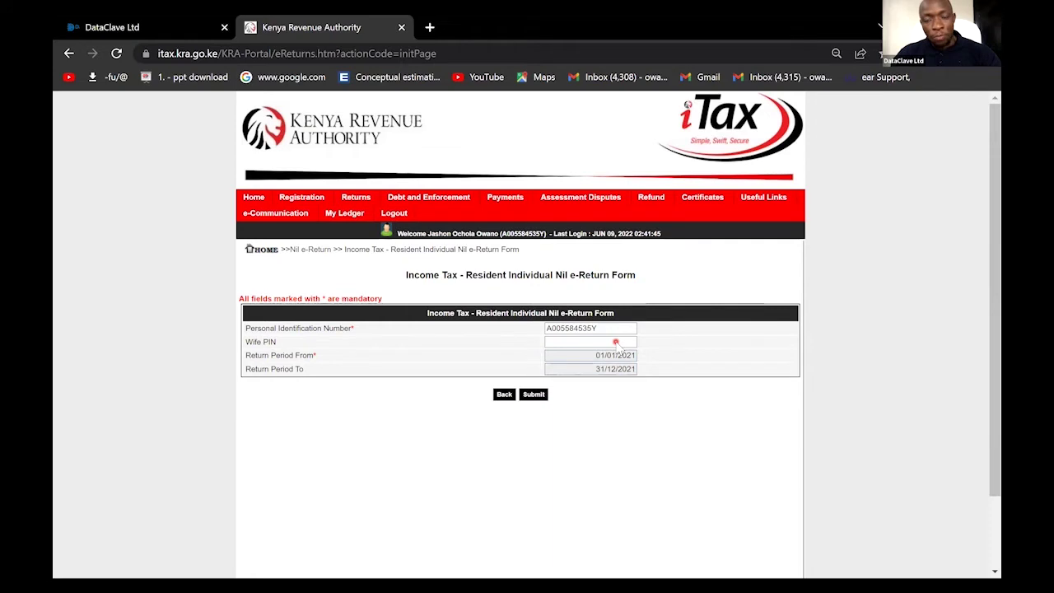
Try to submit the nil return for 01/01/2021 to 31/12/2021, accepting the no-transactions declaration.
{"action": "left_click", "coordinate": [533, 395]}
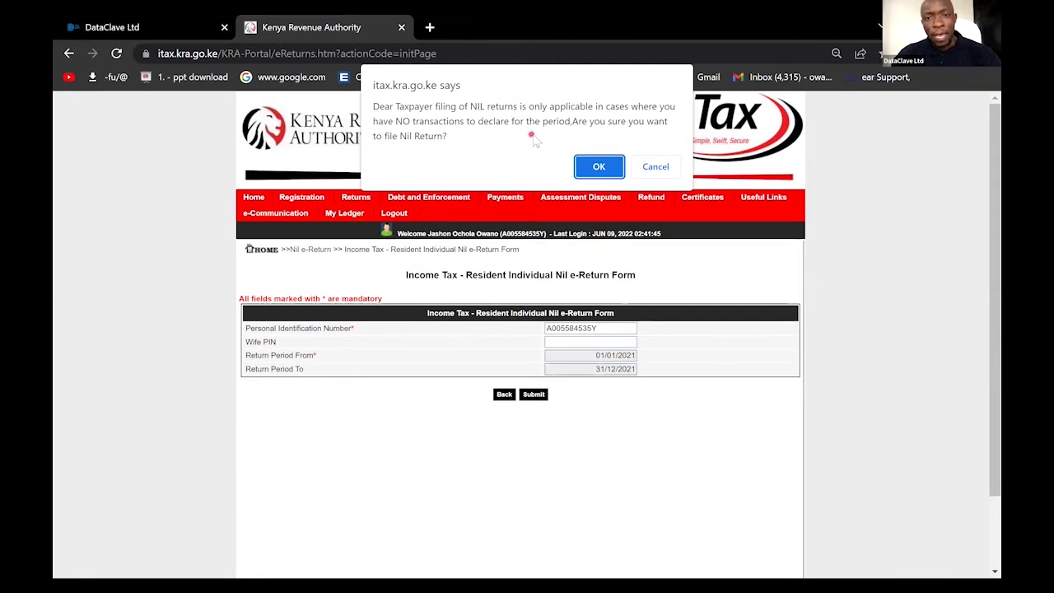
{"action": "left_click", "coordinate": [601, 167]}
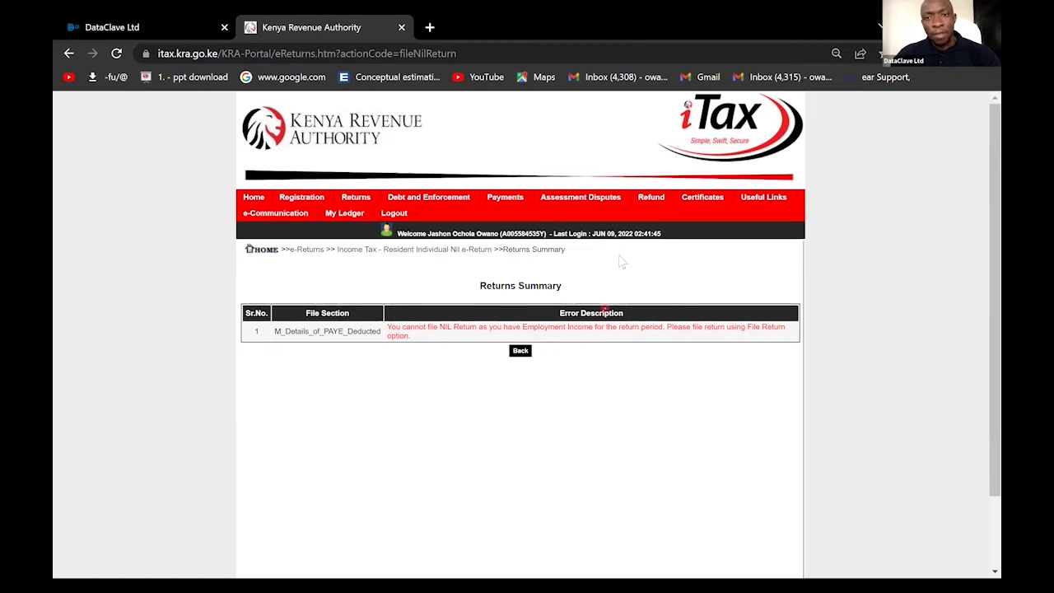
{"action": "scroll", "coordinate": [977, 393], "scroll_direction": "down", "scroll_amount": 1}
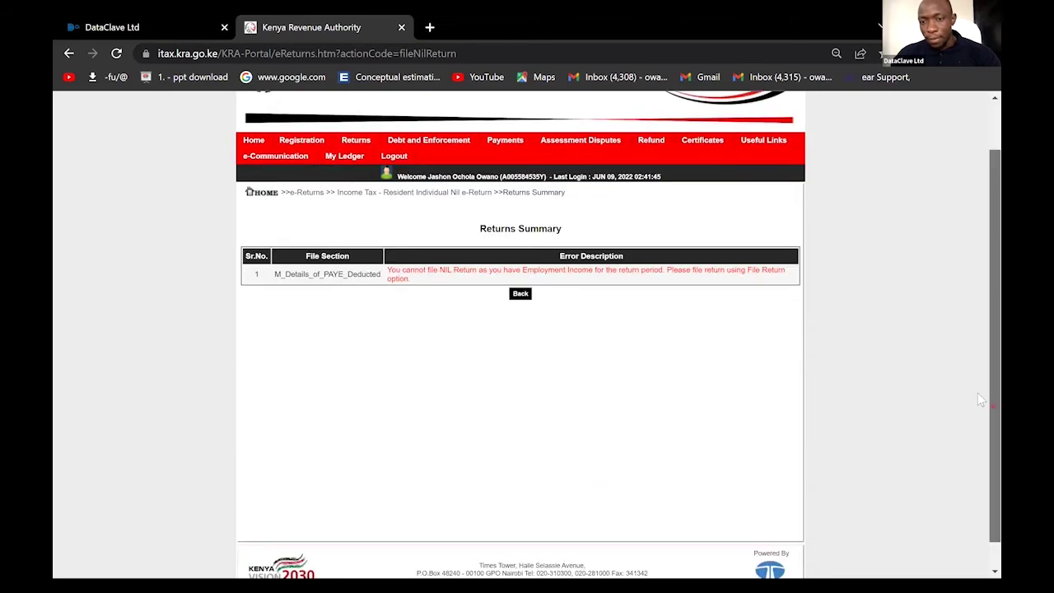
{"action": "scroll", "coordinate": [977, 335], "scroll_direction": "up", "scroll_amount": 1}
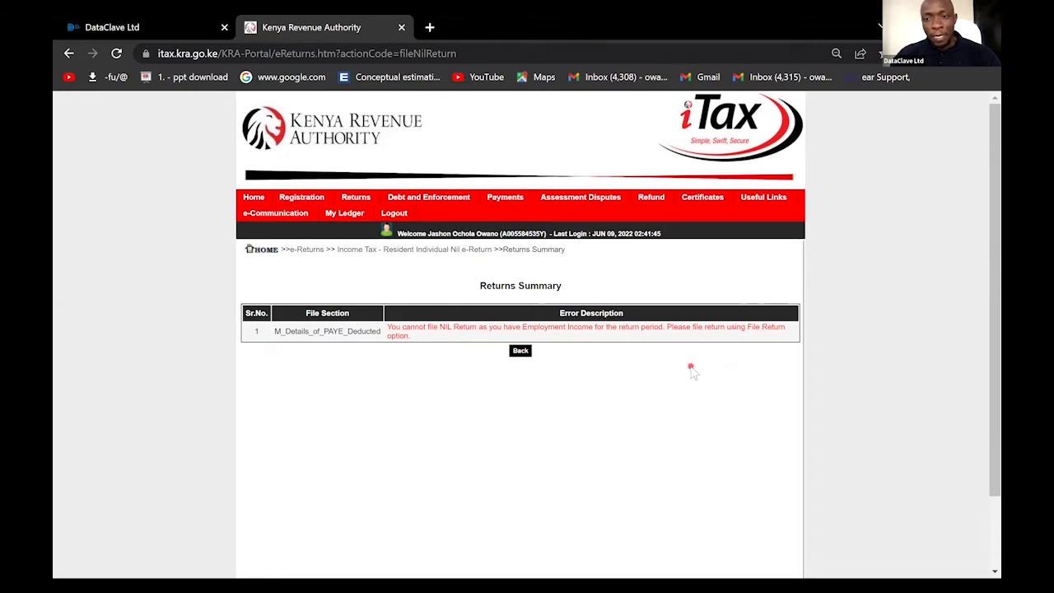
Return to the portal home and open the ITR For Employment Income Only return form.
{"action": "mouse_move", "coordinate": [350, 212]}
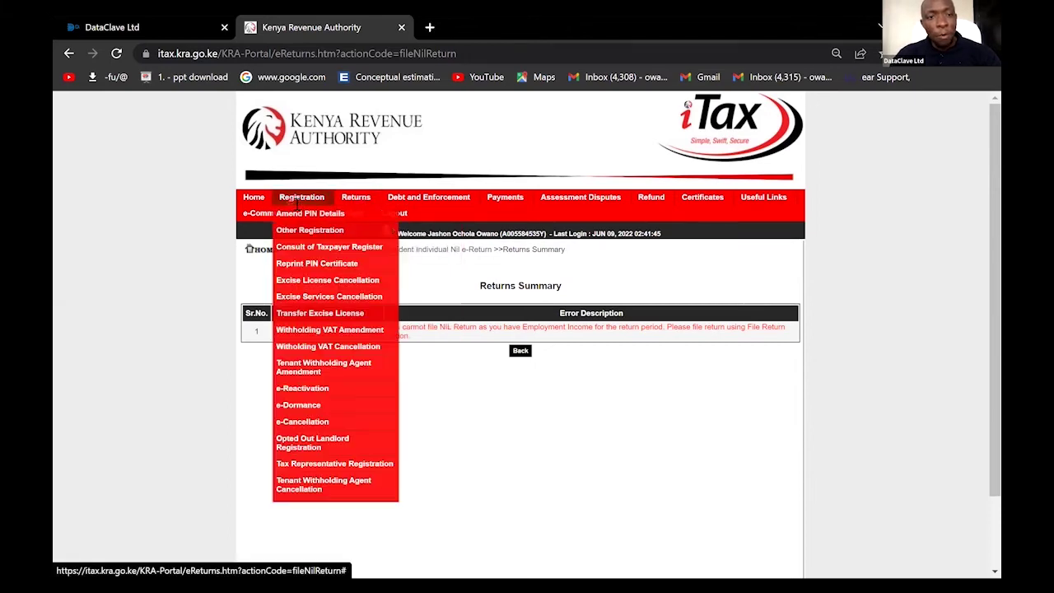
{"action": "left_click", "coordinate": [253, 196]}
{"action": "mouse_move", "coordinate": [301, 192]}
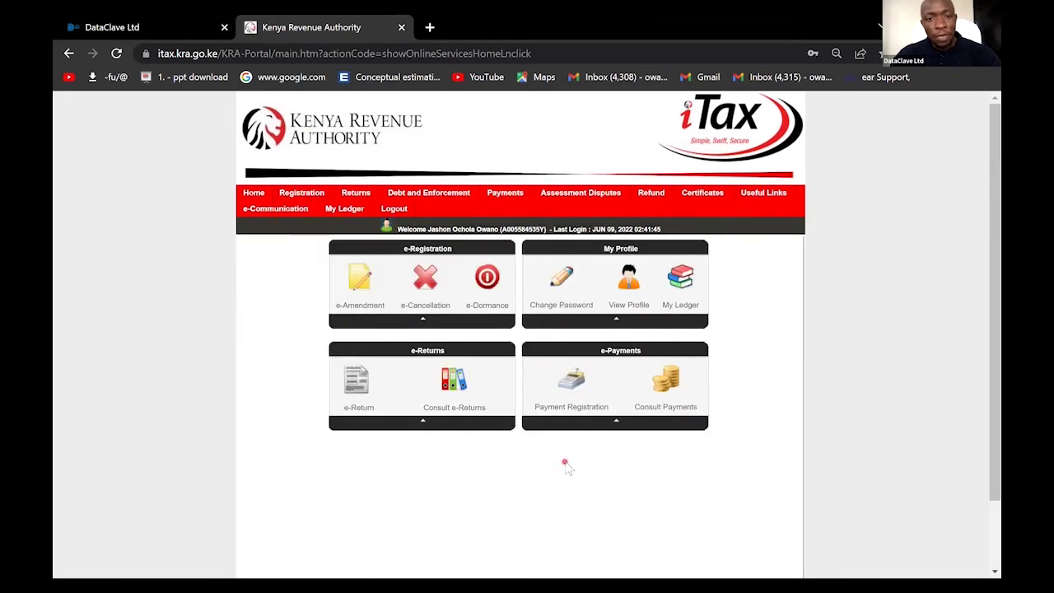
{"action": "mouse_move", "coordinate": [362, 196]}
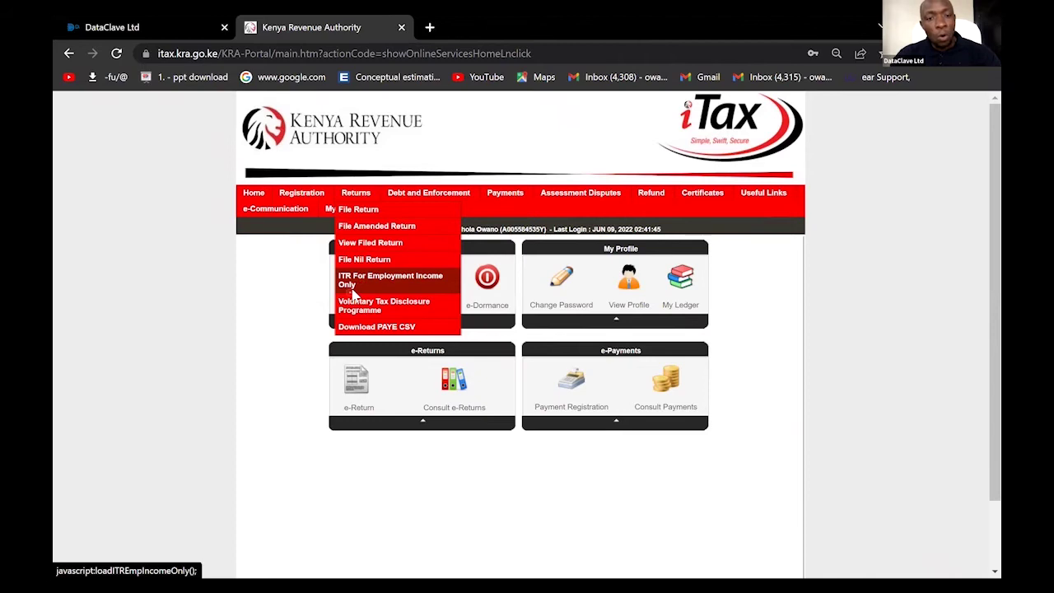
{"action": "left_click", "coordinate": [412, 284]}
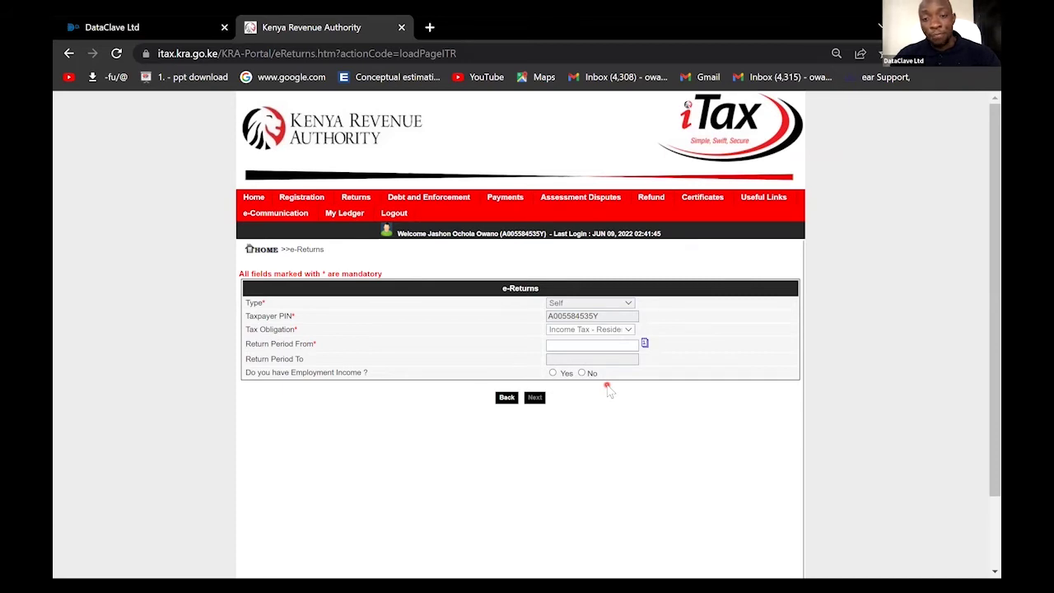
{"action": "mouse_move", "coordinate": [356, 202]}
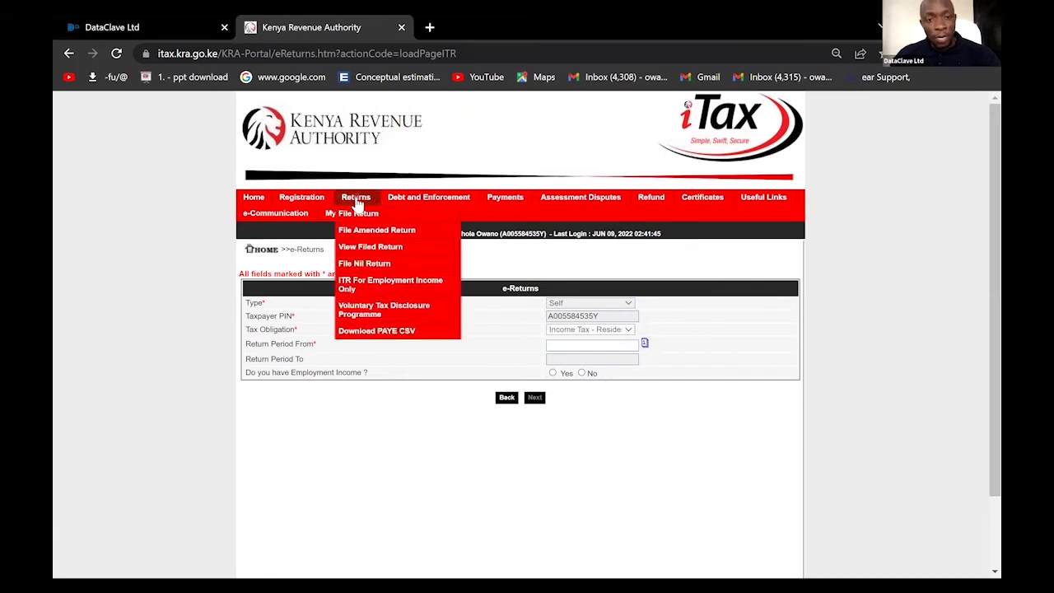
{"action": "left_click", "coordinate": [395, 288]}
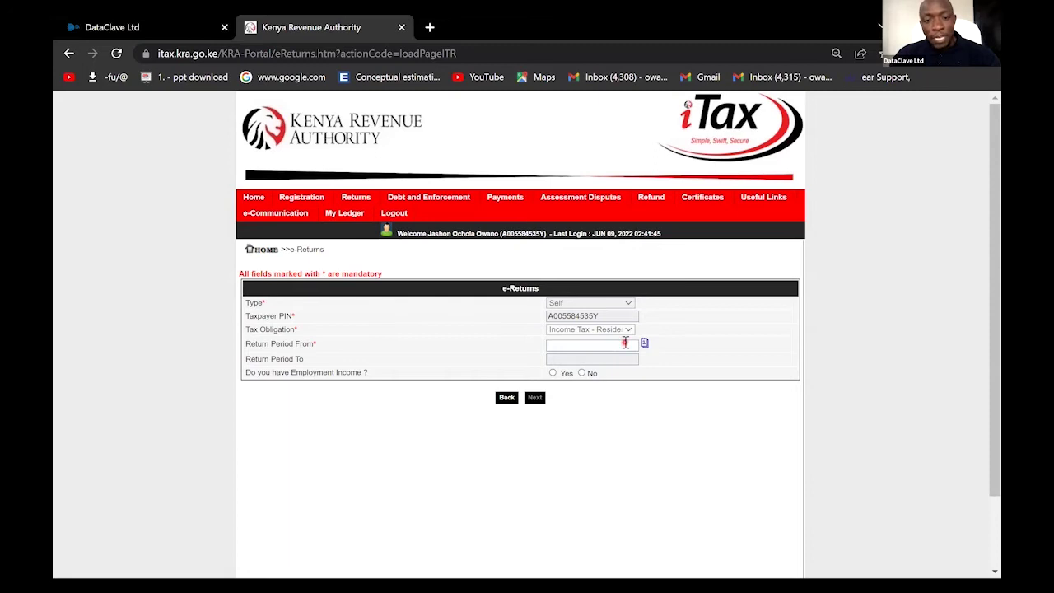
{"action": "left_click", "coordinate": [624, 344]}
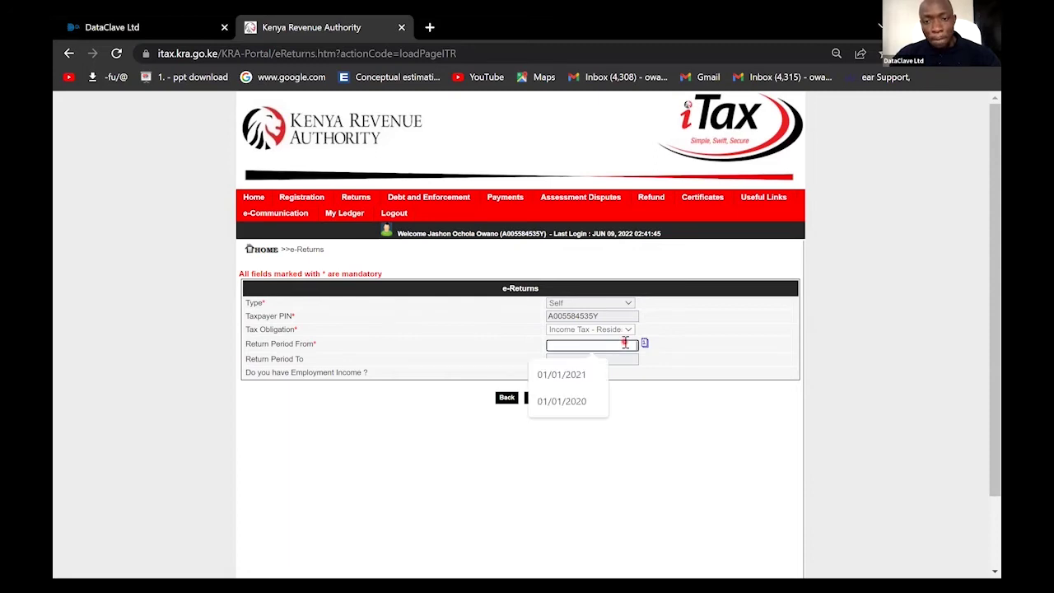
{"action": "left_click", "coordinate": [572, 380]}
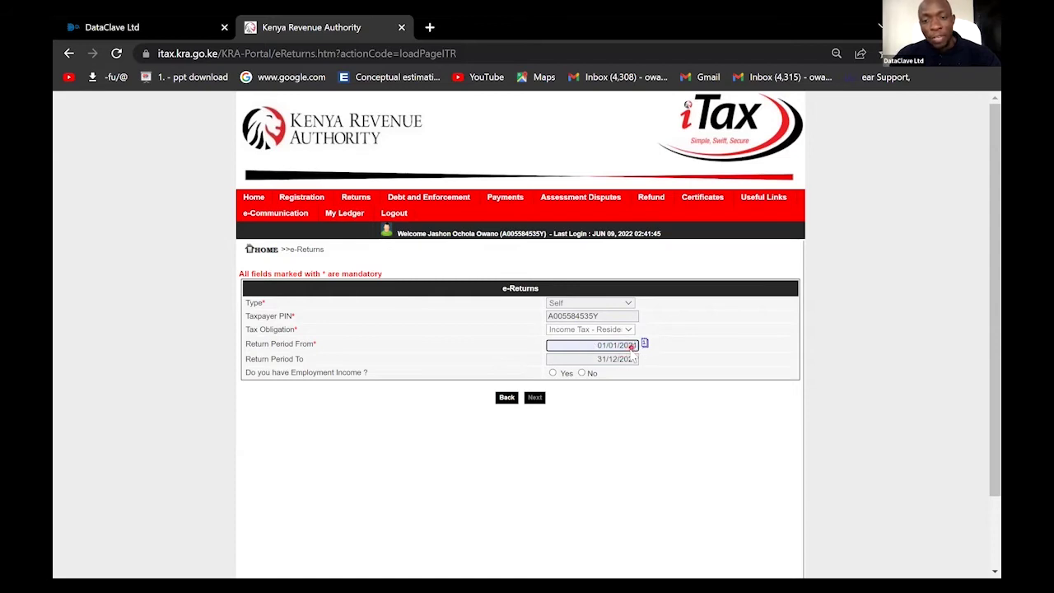
{"action": "left_click_drag", "start_coordinate": [631, 349], "coordinate": [591, 347]}
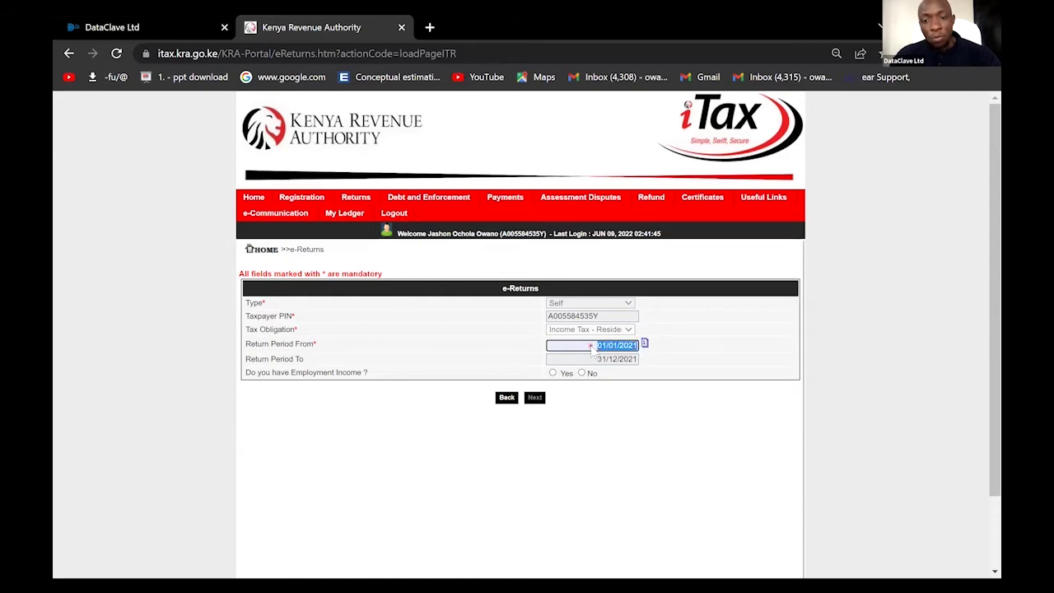
{"action": "key", "text": "BackSpace"}
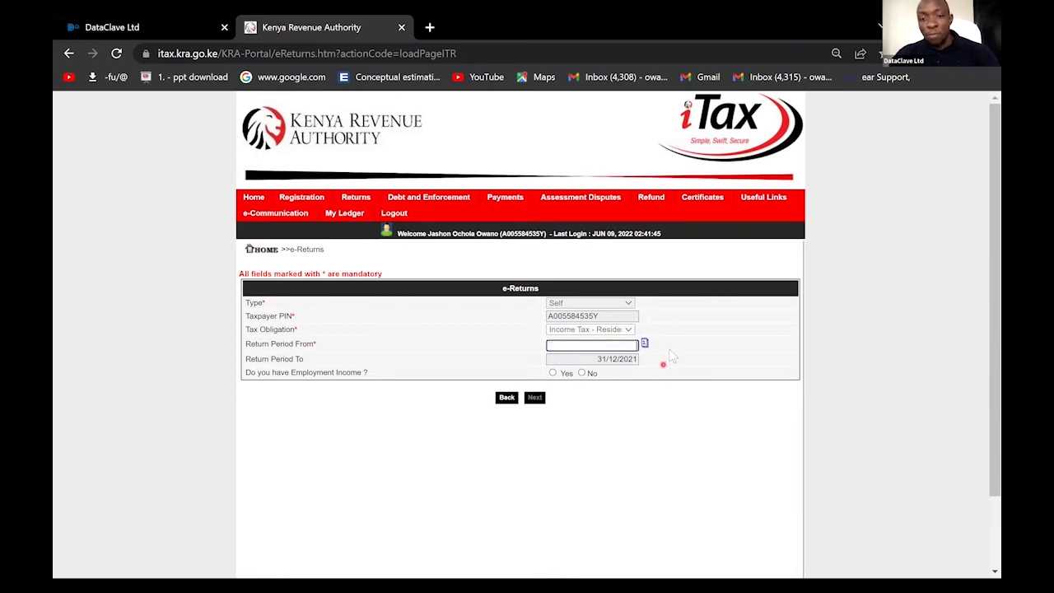
{"action": "left_click", "coordinate": [599, 359]}
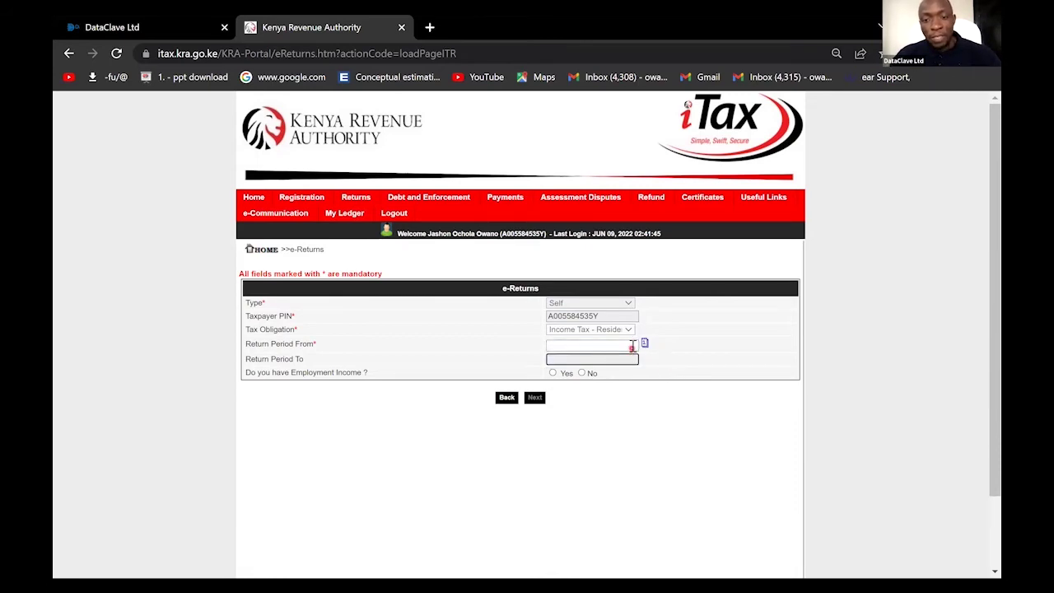
Set the start of the employment income return period to 01/01/2021.
{"action": "left_click", "coordinate": [631, 347]}
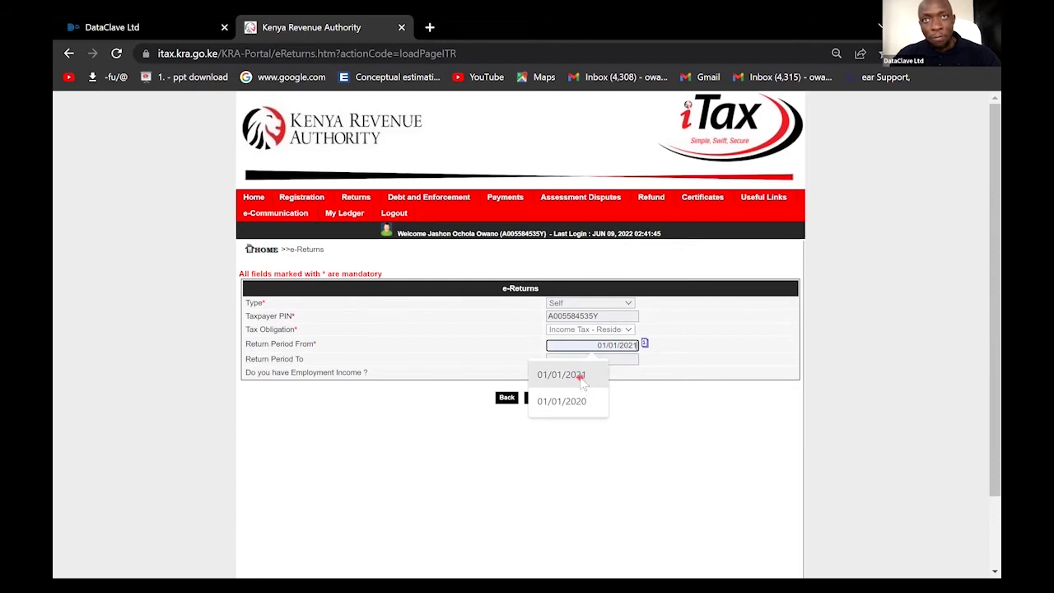
{"action": "left_click", "coordinate": [580, 377]}
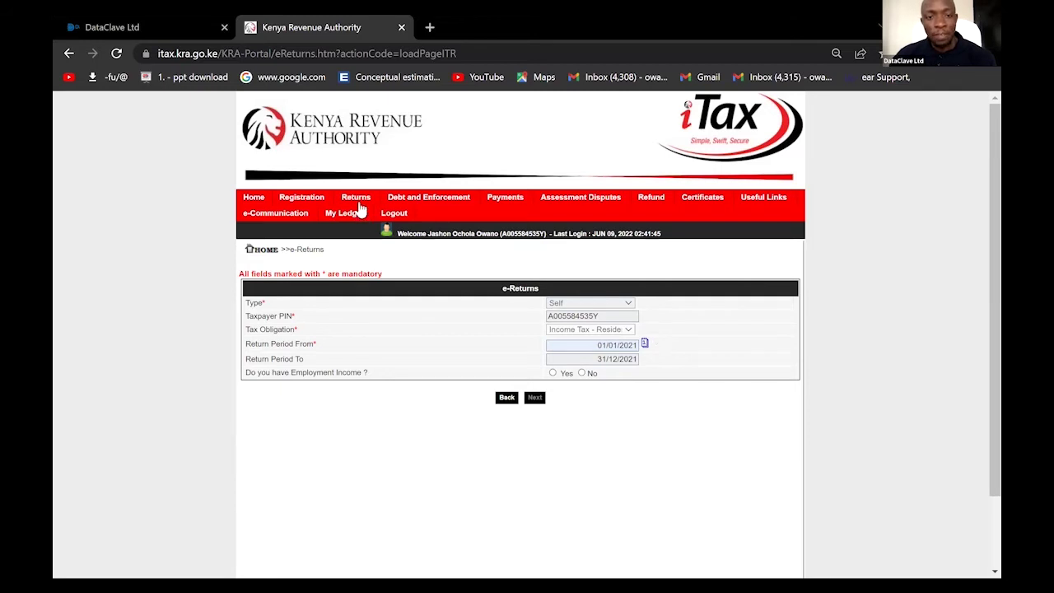
Open the nil return form again and choose Income Tax - Resident Individual as the tax obligation.
{"action": "mouse_move", "coordinate": [352, 206]}
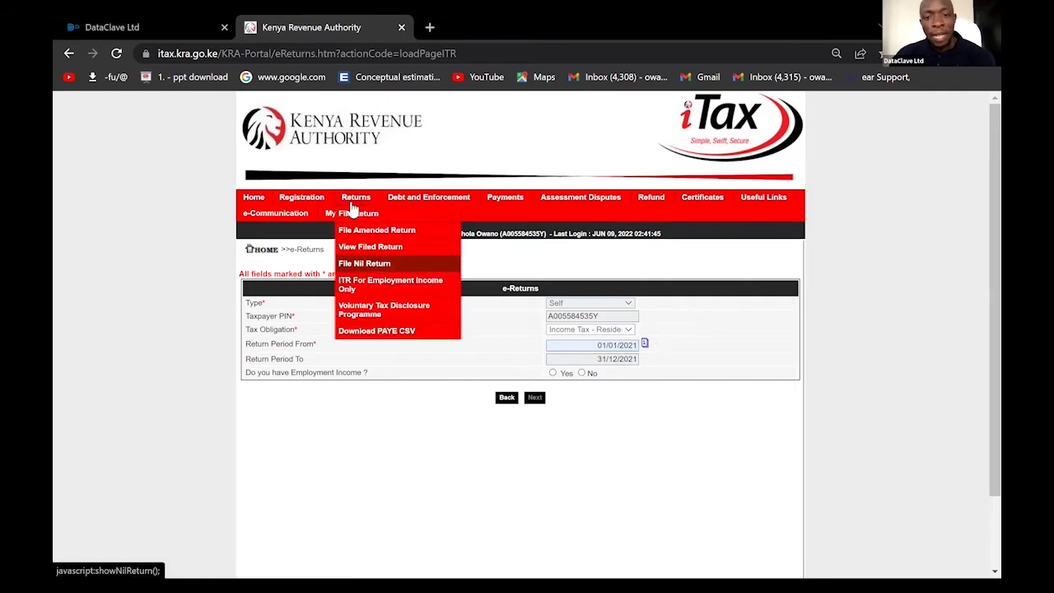
{"action": "left_click", "coordinate": [368, 265]}
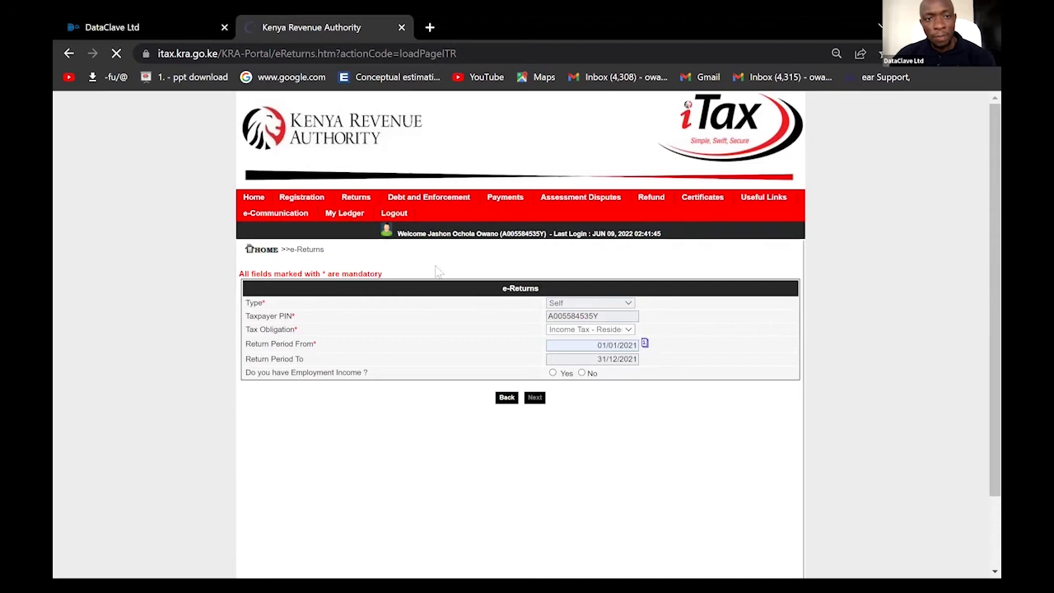
{"action": "left_click", "coordinate": [531, 331]}
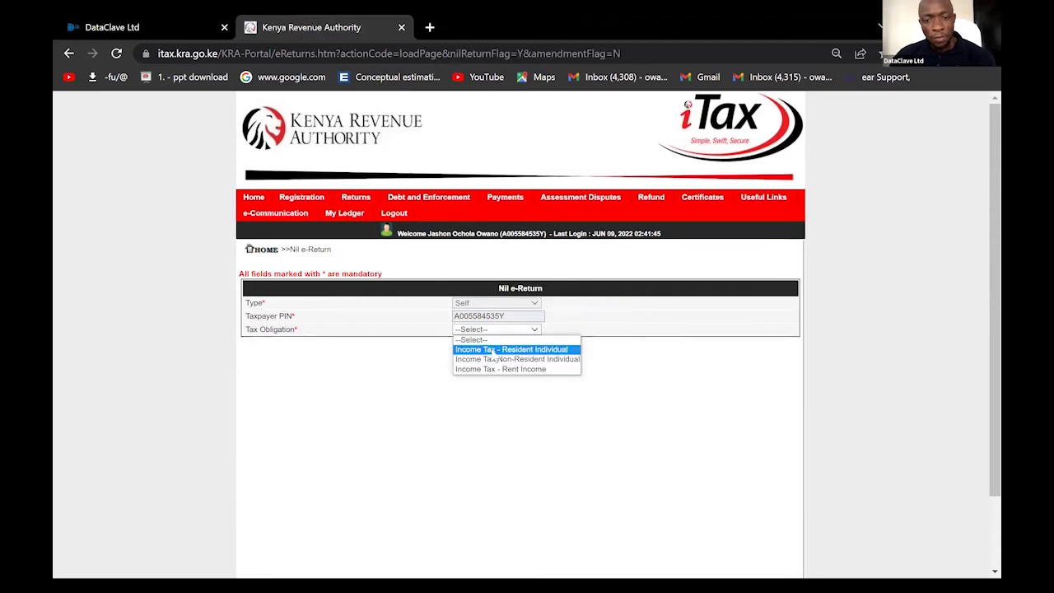
{"action": "left_click", "coordinate": [512, 350]}
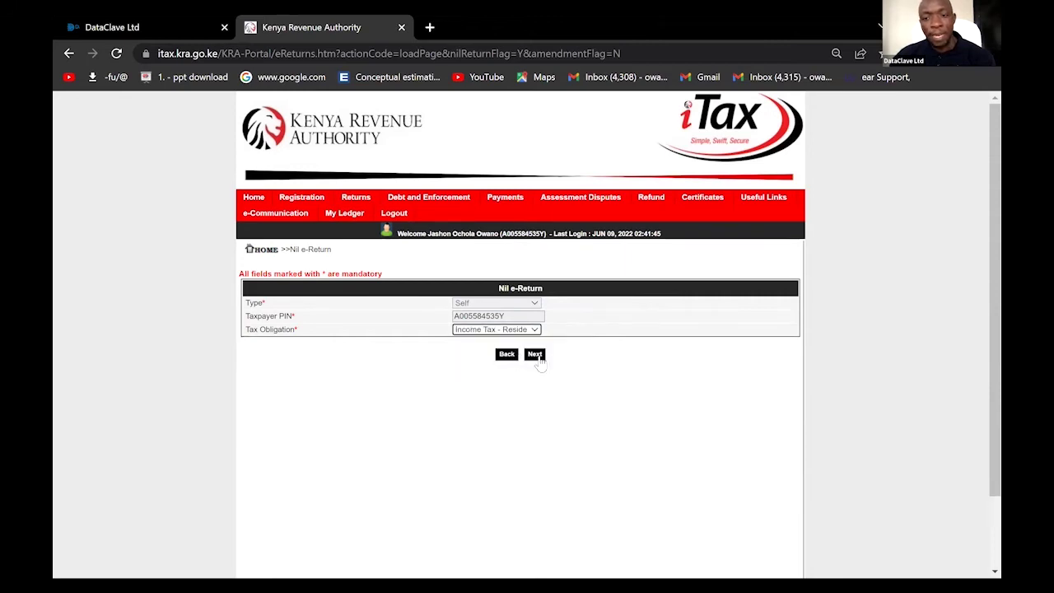
{"action": "left_click", "coordinate": [978, 338]}
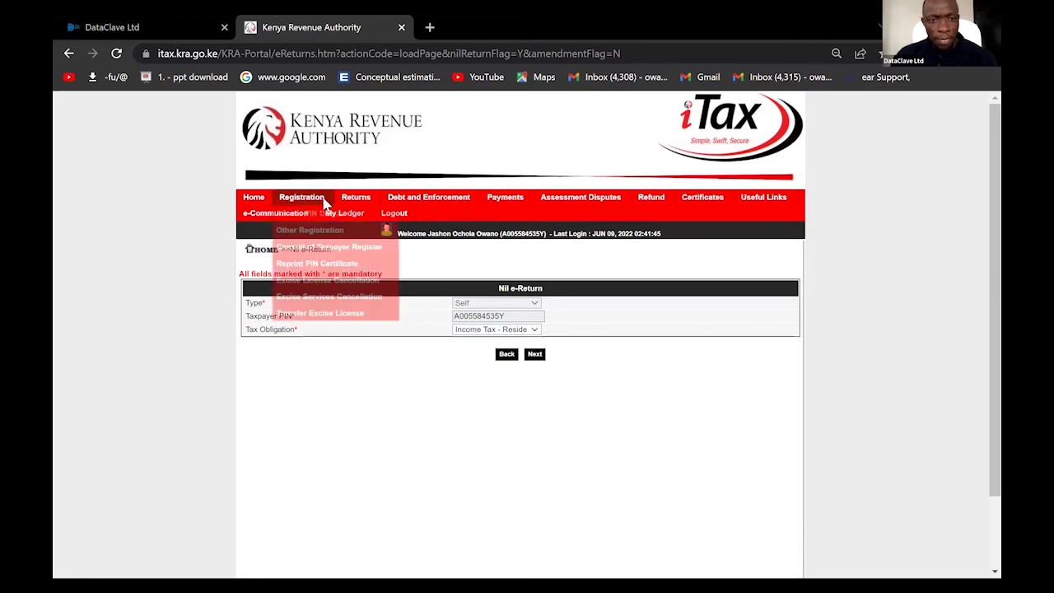
Request a reprint of the PIN certificate with Taxpayer as the applicant type, and confirm the submission.
{"action": "mouse_move", "coordinate": [356, 199]}
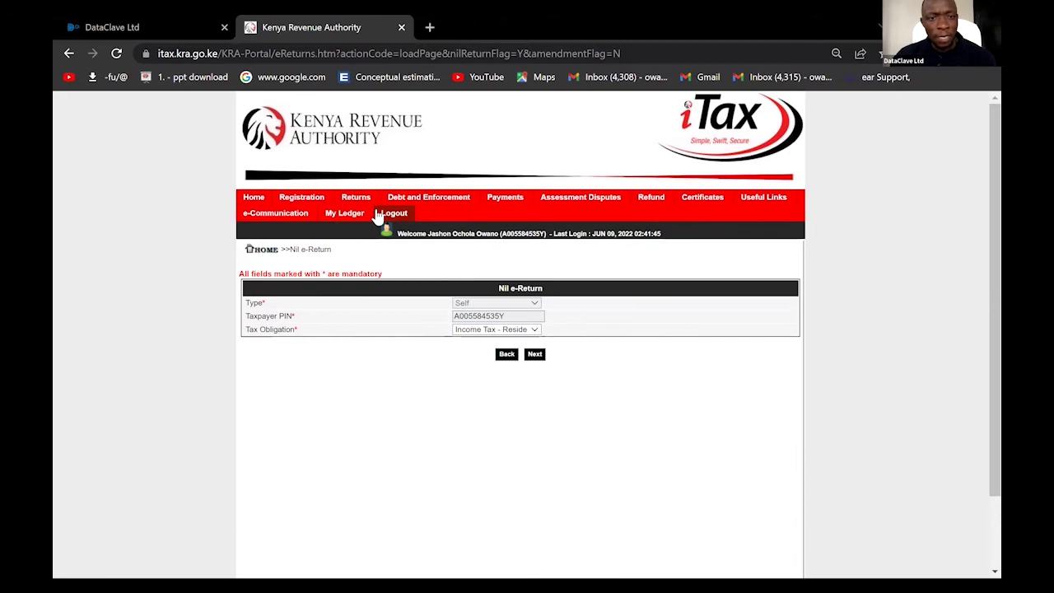
{"action": "mouse_move", "coordinate": [301, 206]}
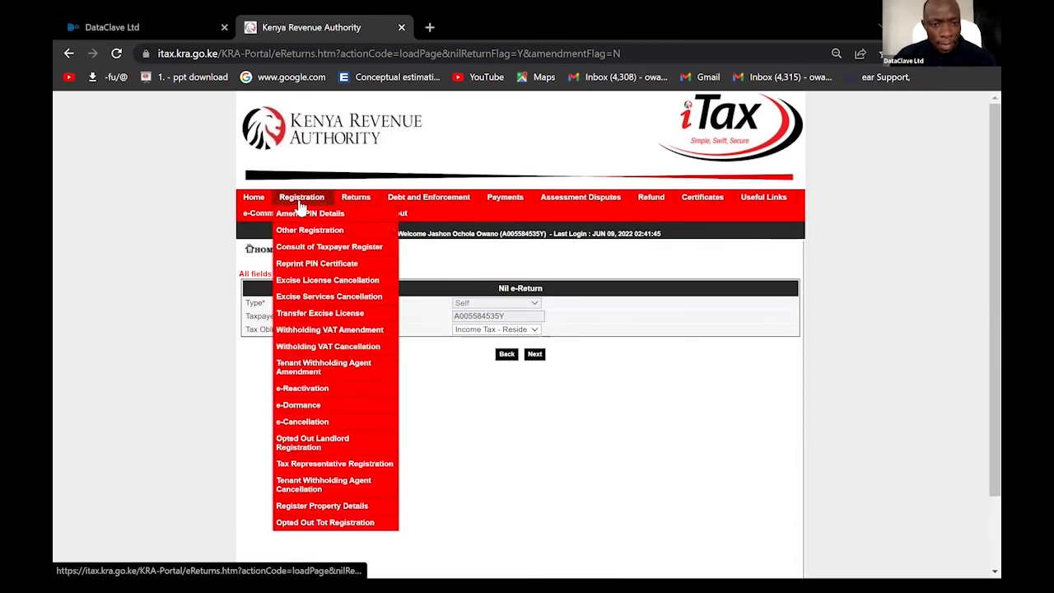
{"action": "left_click", "coordinate": [317, 387]}
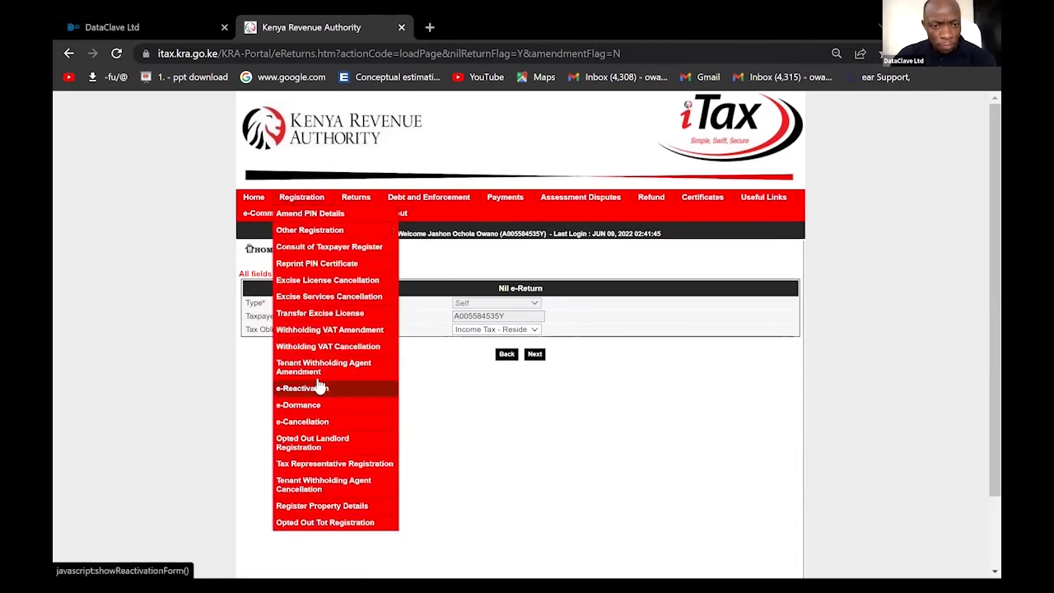
{"action": "left_click", "coordinate": [306, 264]}
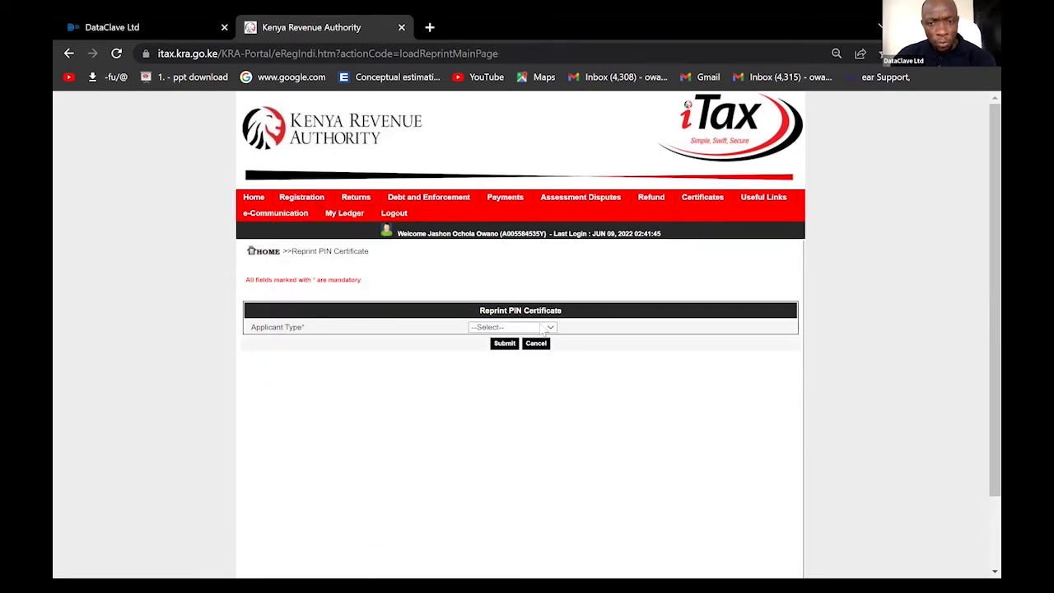
{"action": "left_click", "coordinate": [515, 328]}
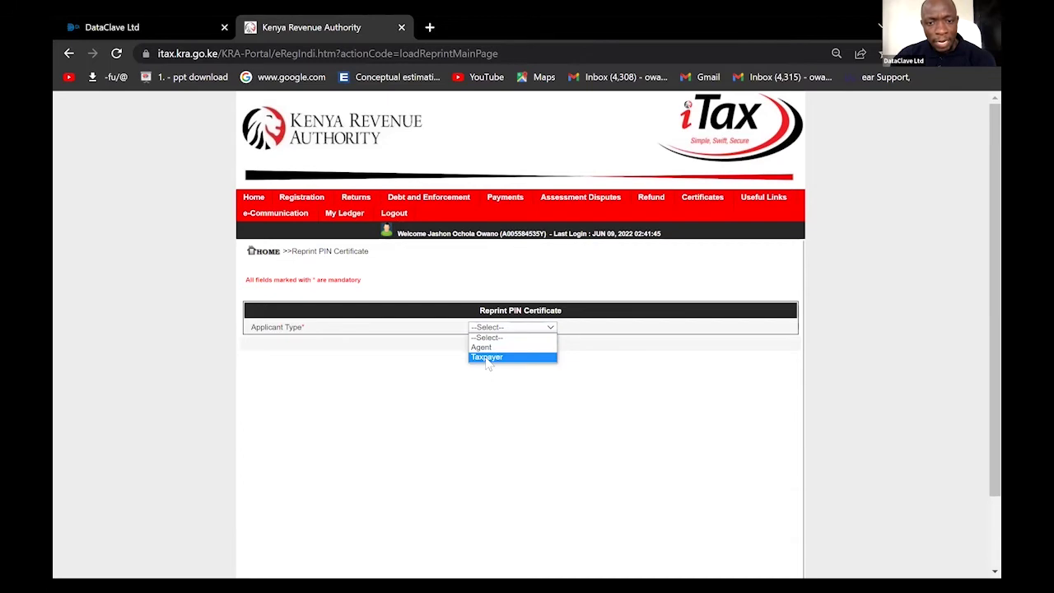
{"action": "left_click", "coordinate": [488, 357]}
{"action": "left_click", "coordinate": [504, 371]}
{"action": "left_click", "coordinate": [586, 138]}
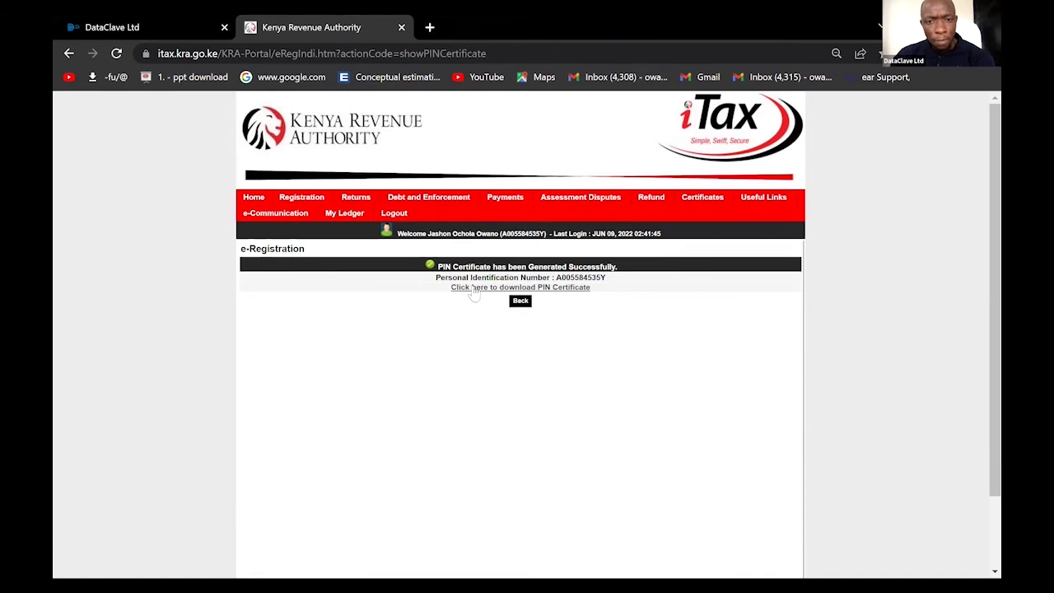
Download the generated PIN certificate and open the PDF.
{"action": "left_click", "coordinate": [473, 288]}
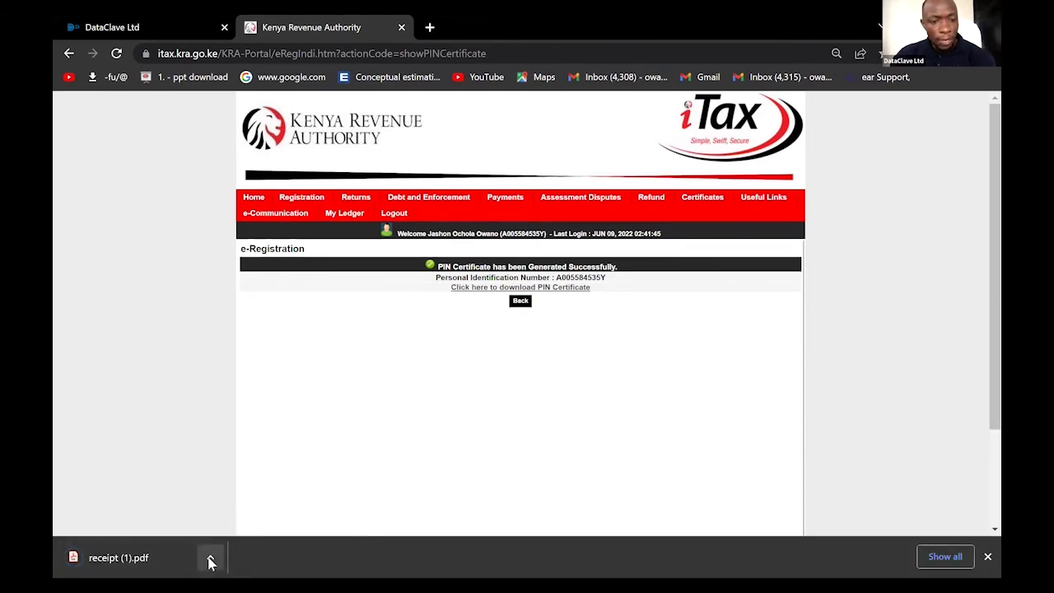
{"action": "left_click", "coordinate": [211, 561]}
{"action": "left_click", "coordinate": [235, 440]}
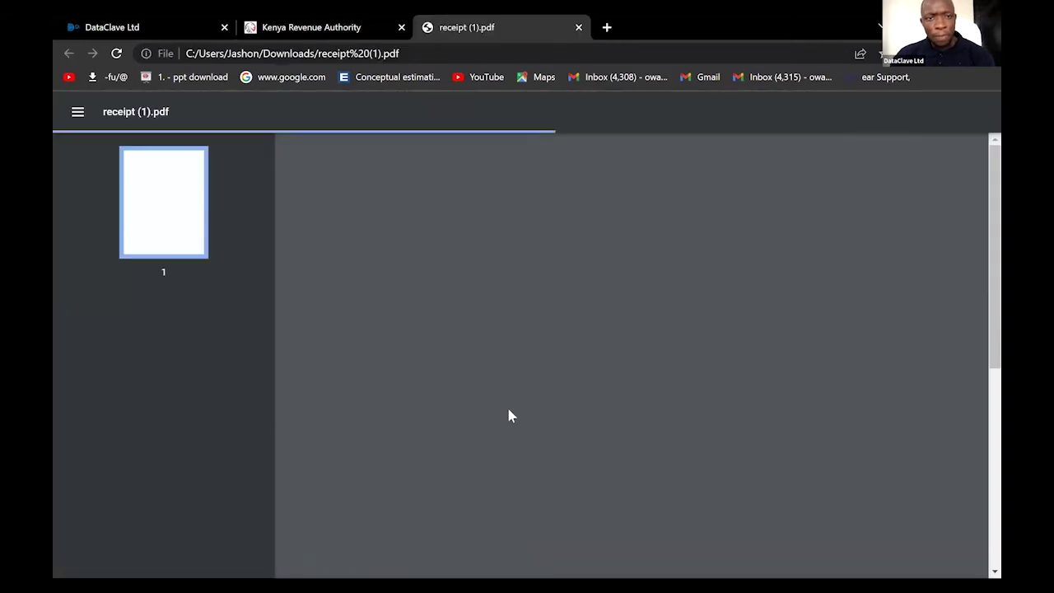
Review the taxpayer information, registered address and tax obligation details on the downloaded PIN certificate.
{"action": "scroll", "coordinate": [589, 451], "scroll_direction": "down", "scroll_amount": 1}
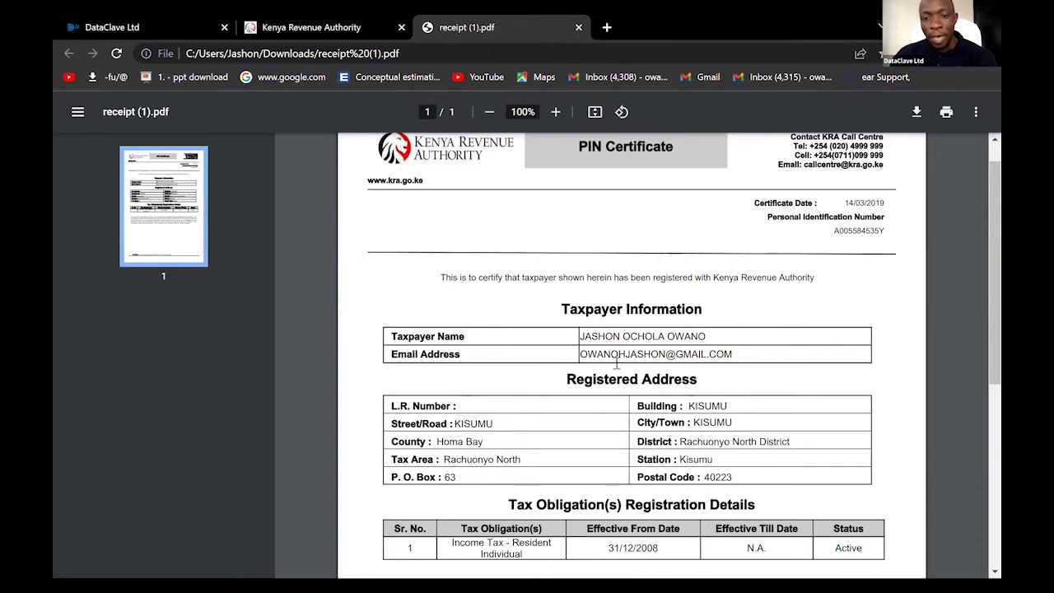
{"action": "key", "text": "ctrl+shift+Tab"}
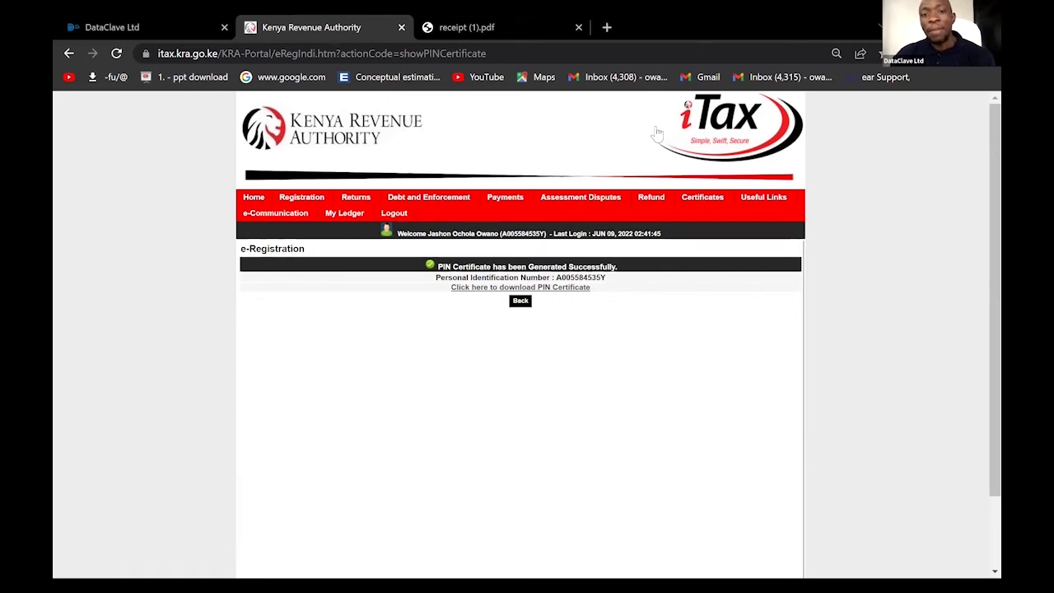
{"action": "mouse_move", "coordinate": [348, 217]}
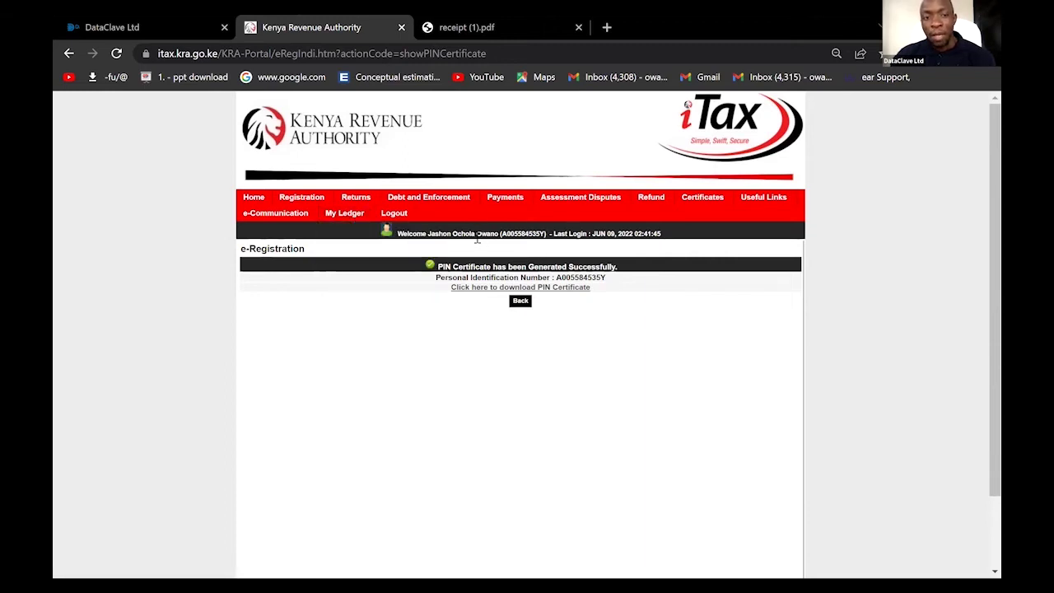
{"action": "mouse_move", "coordinate": [313, 202]}
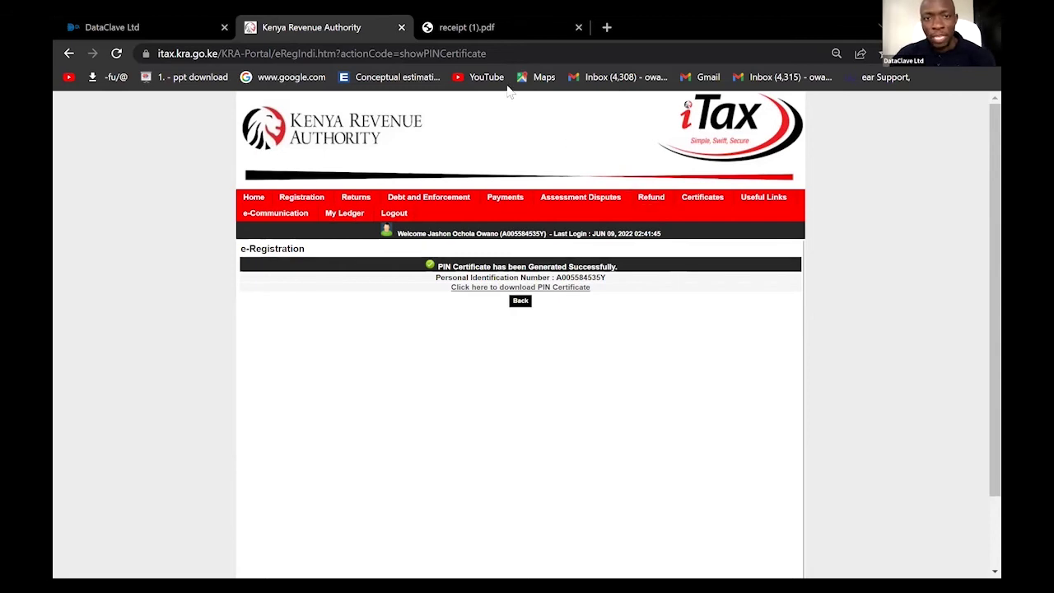
{"action": "key", "text": "ctrl+Tab"}
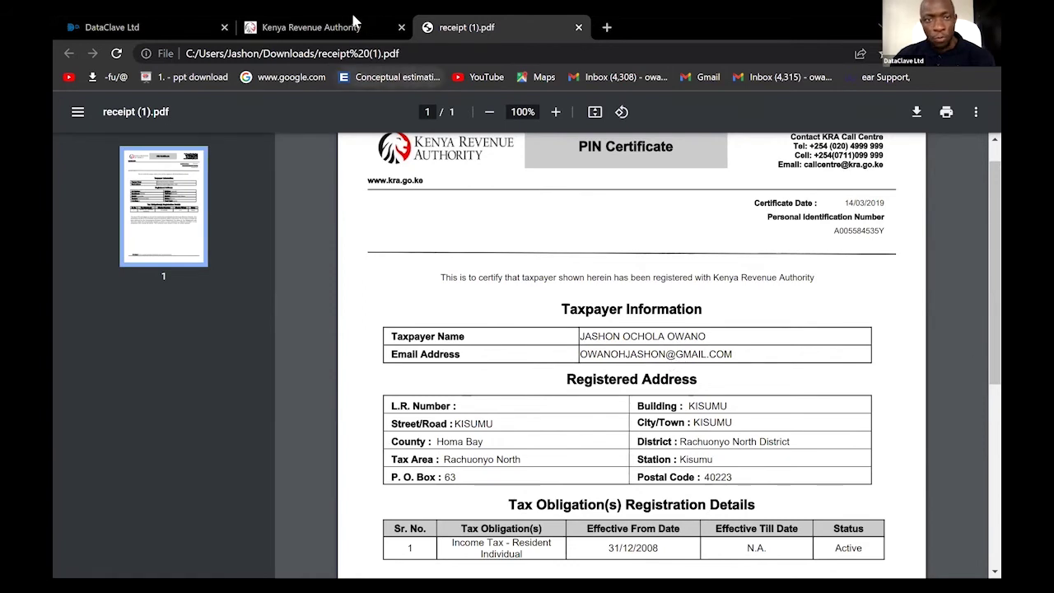
Start an employment income only return on the iTax portal from 01/01/2021, answer Yes to having employment income, and proceed to Section A.
{"action": "key", "text": "ctrl+shift+Tab"}
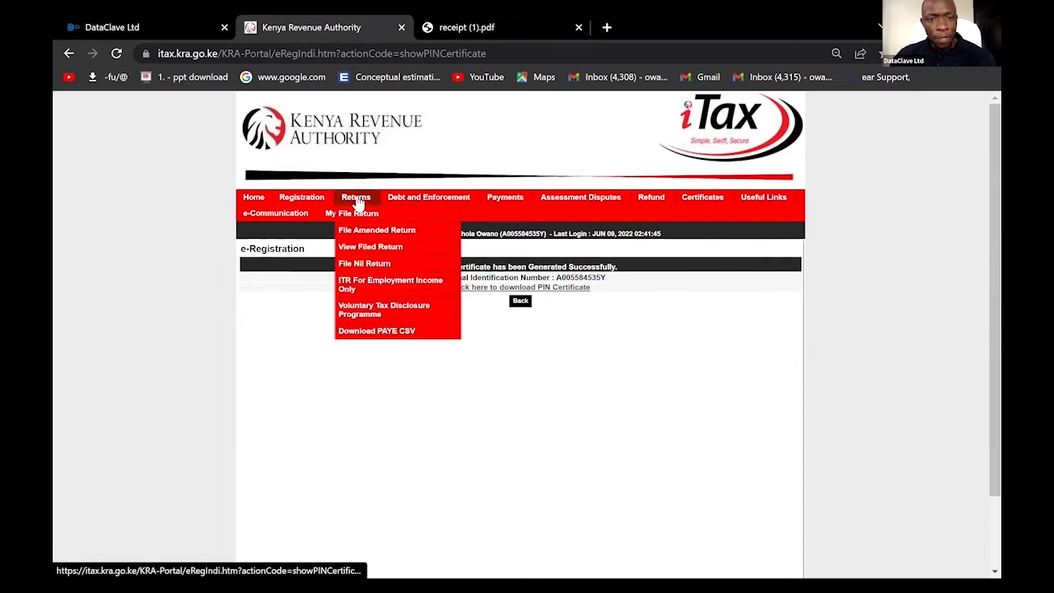
{"action": "left_click", "coordinate": [403, 286]}
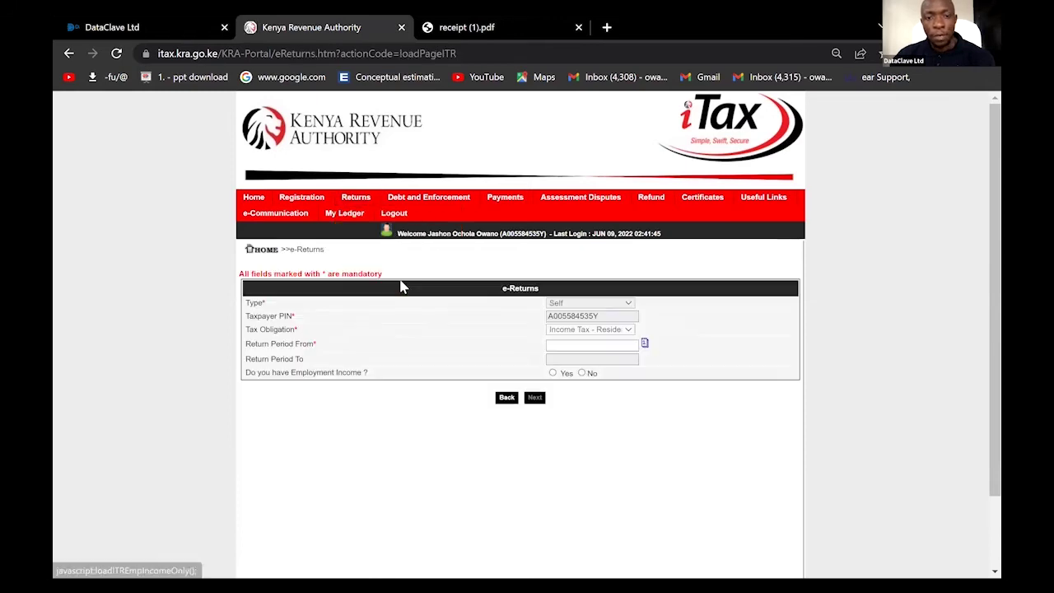
{"action": "left_click", "coordinate": [573, 345]}
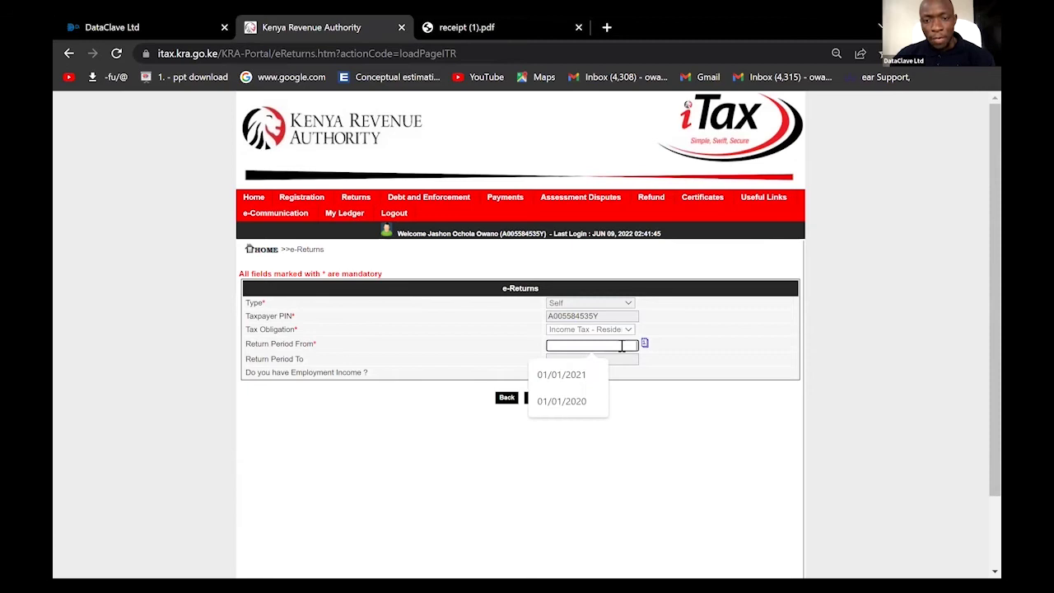
{"action": "left_click", "coordinate": [566, 376]}
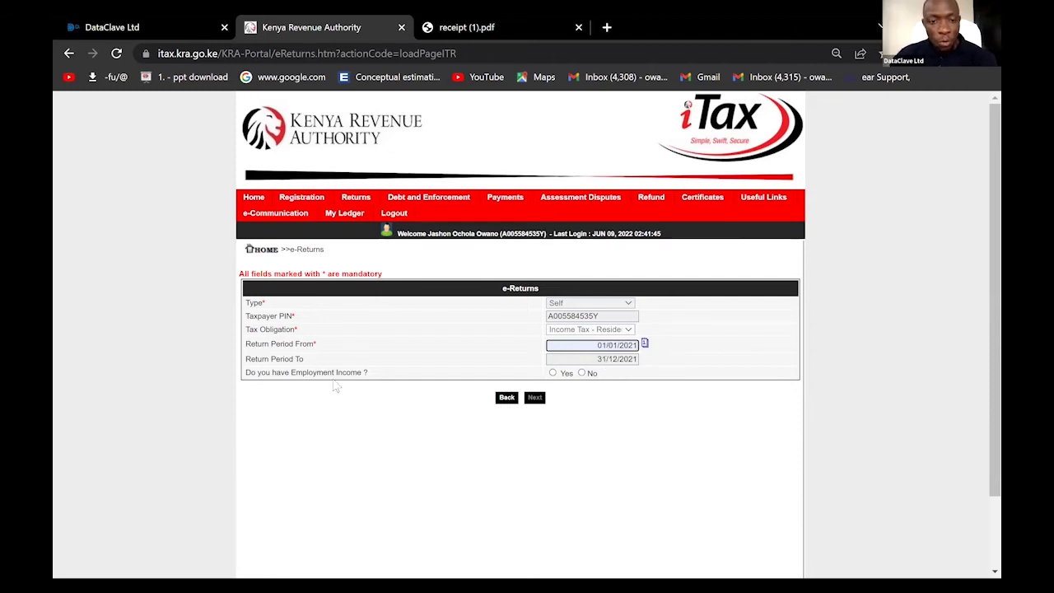
{"action": "left_click", "coordinate": [552, 373]}
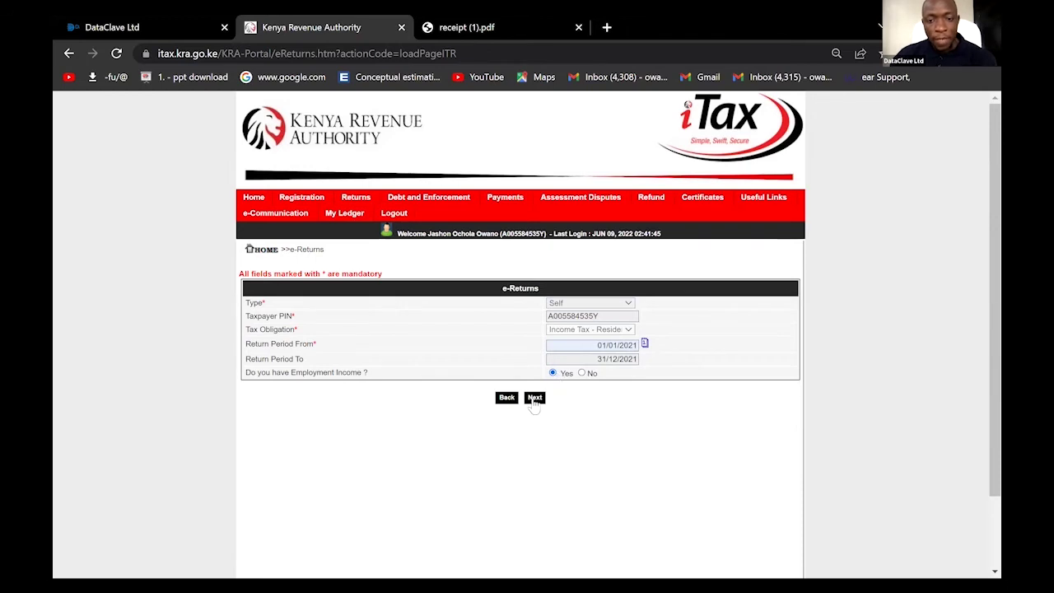
{"action": "left_click", "coordinate": [534, 397]}
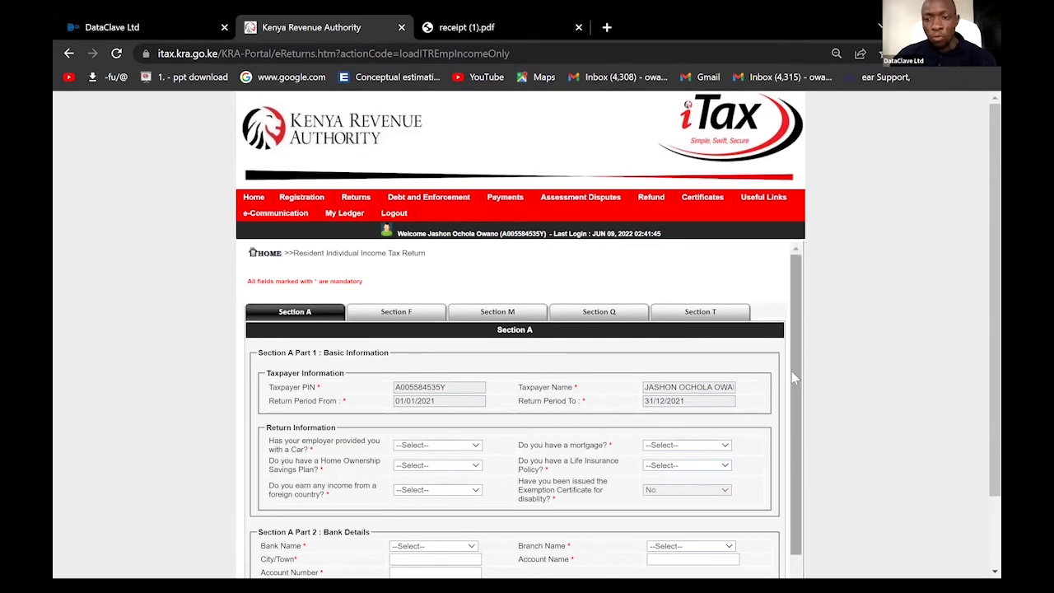
Examine Section A's bank details and its questions on employer car, mortgage, home ownership savings, life insurance and foreign income.
{"action": "scroll", "coordinate": [791, 371], "scroll_direction": "down", "scroll_amount": 2}
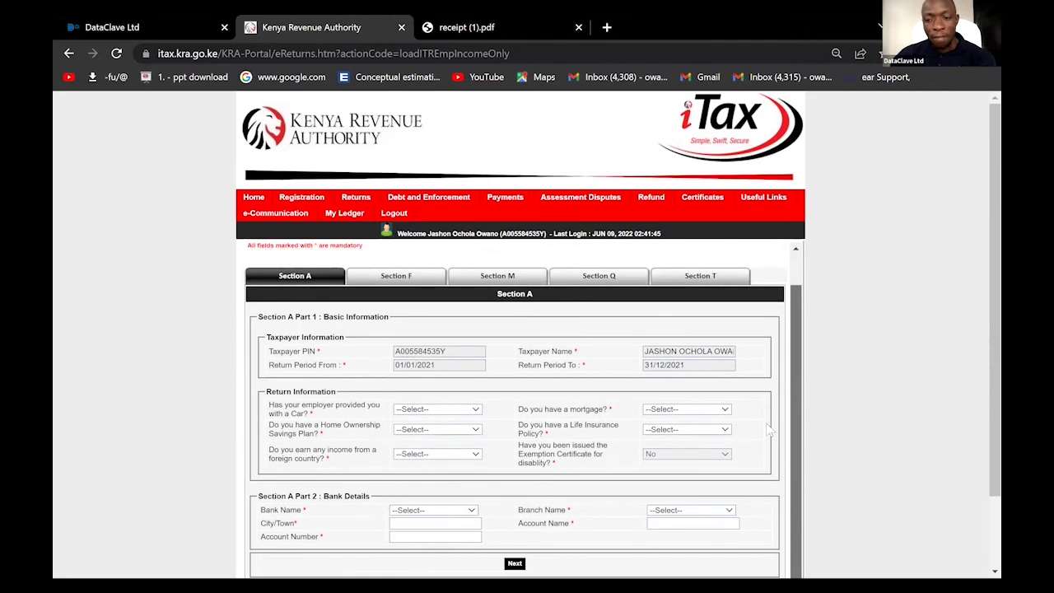
{"action": "scroll", "coordinate": [977, 370], "scroll_direction": "down", "scroll_amount": 2}
{"action": "scroll", "coordinate": [980, 444], "scroll_direction": "down", "scroll_amount": 2}
{"action": "scroll", "coordinate": [977, 382], "scroll_direction": "up", "scroll_amount": 3}
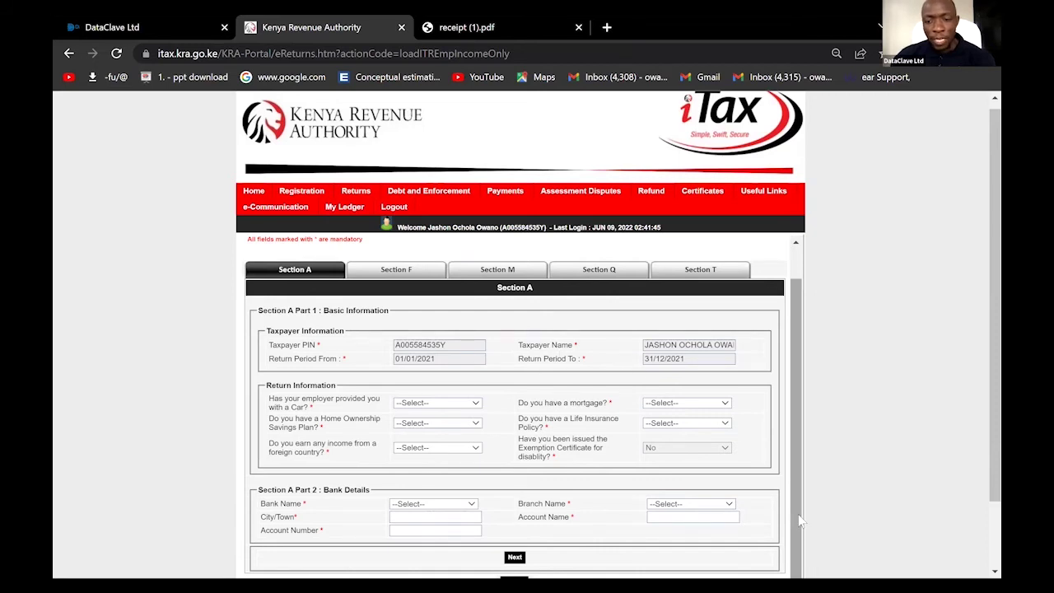
{"action": "scroll", "coordinate": [903, 508], "scroll_direction": "down", "scroll_amount": 1}
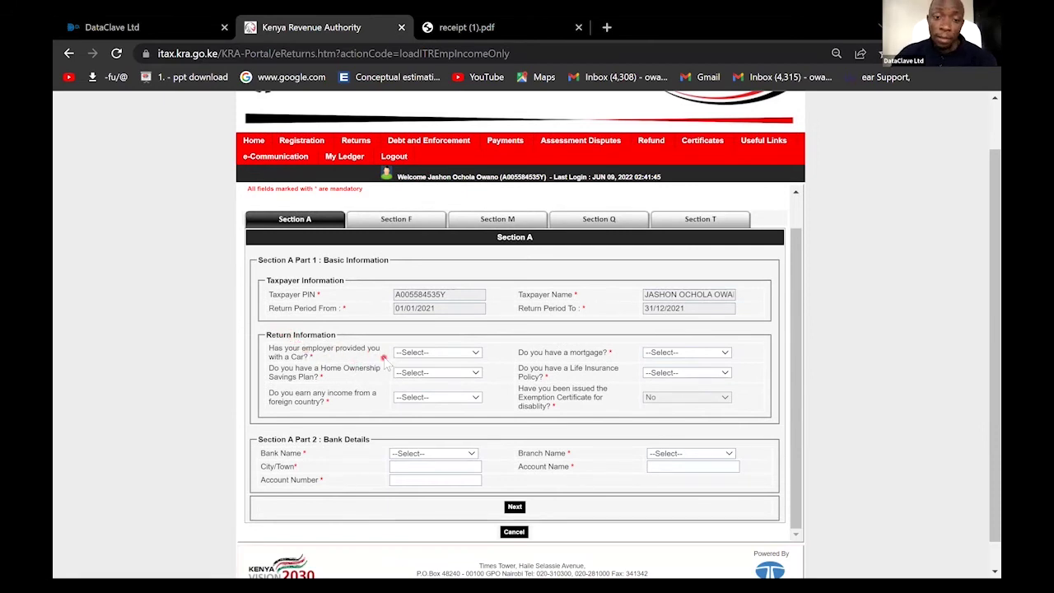
{"action": "left_click", "coordinate": [476, 354]}
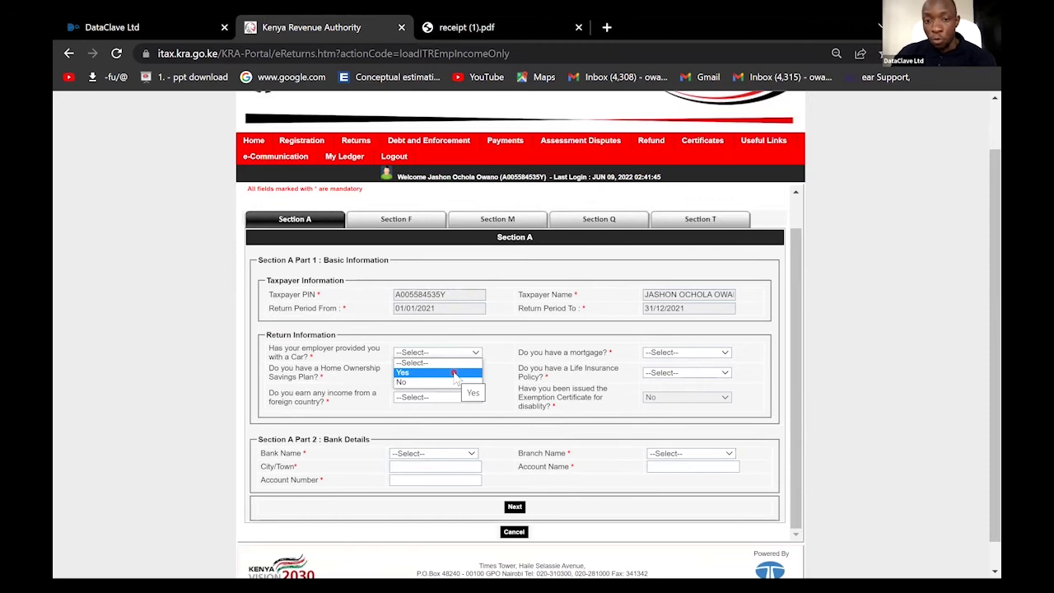
{"action": "left_click", "coordinate": [705, 353]}
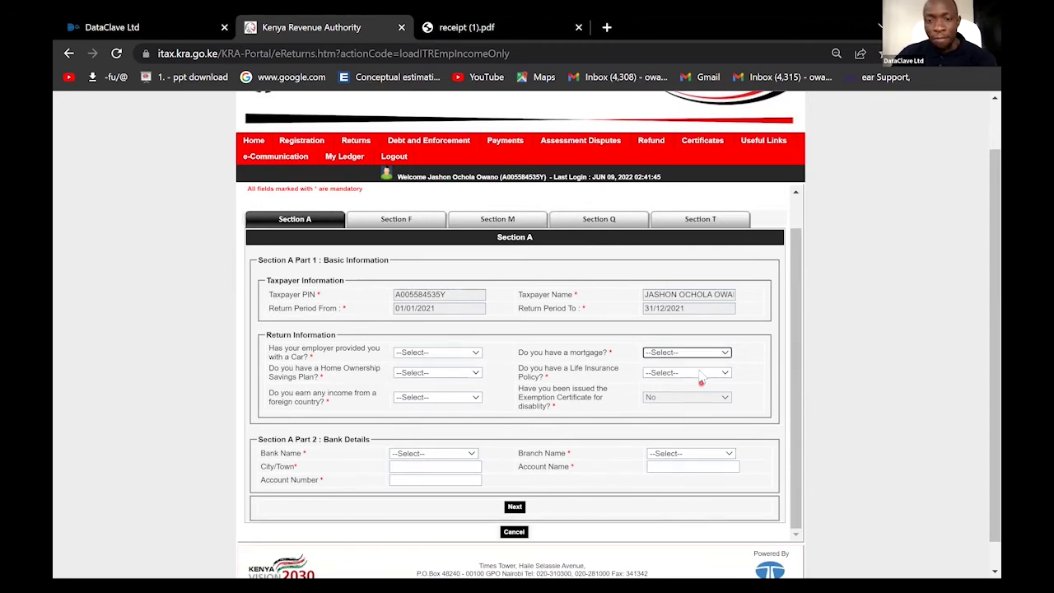
{"action": "left_click", "coordinate": [725, 372]}
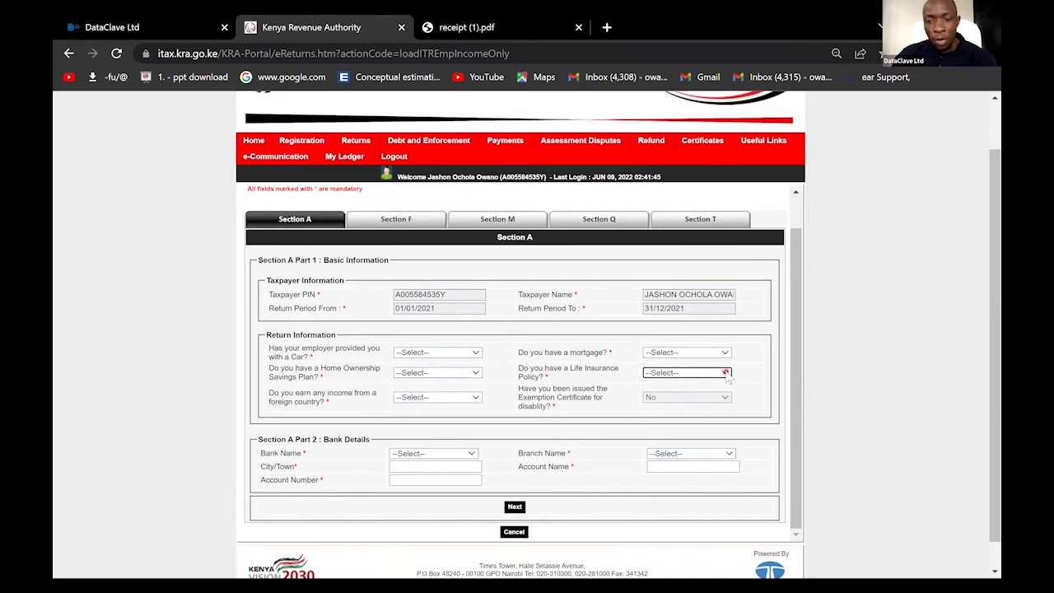
{"action": "left_click", "coordinate": [725, 375]}
{"action": "left_click", "coordinate": [726, 374]}
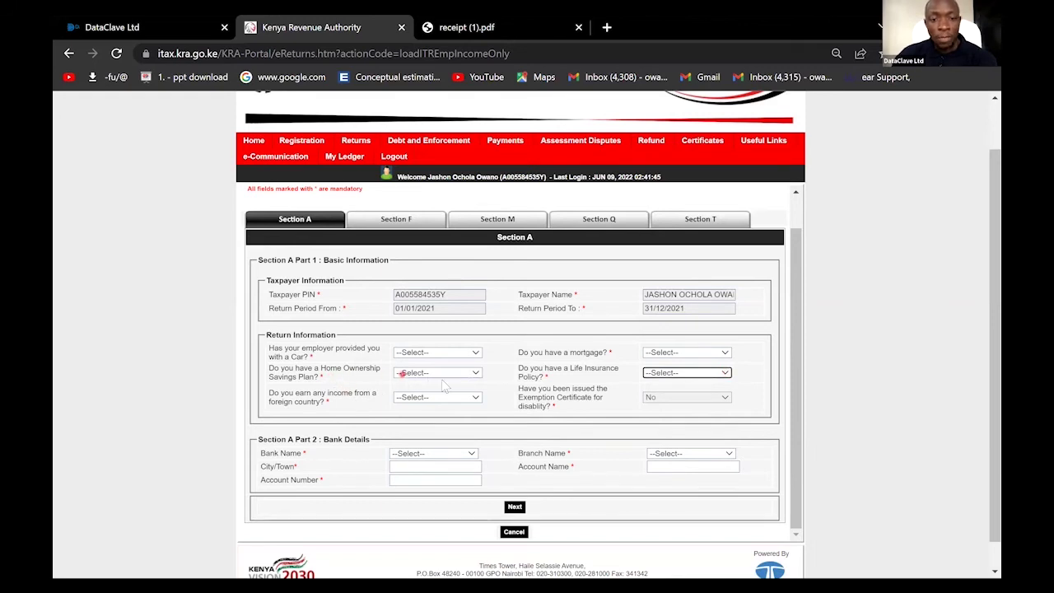
{"action": "left_click", "coordinate": [479, 372]}
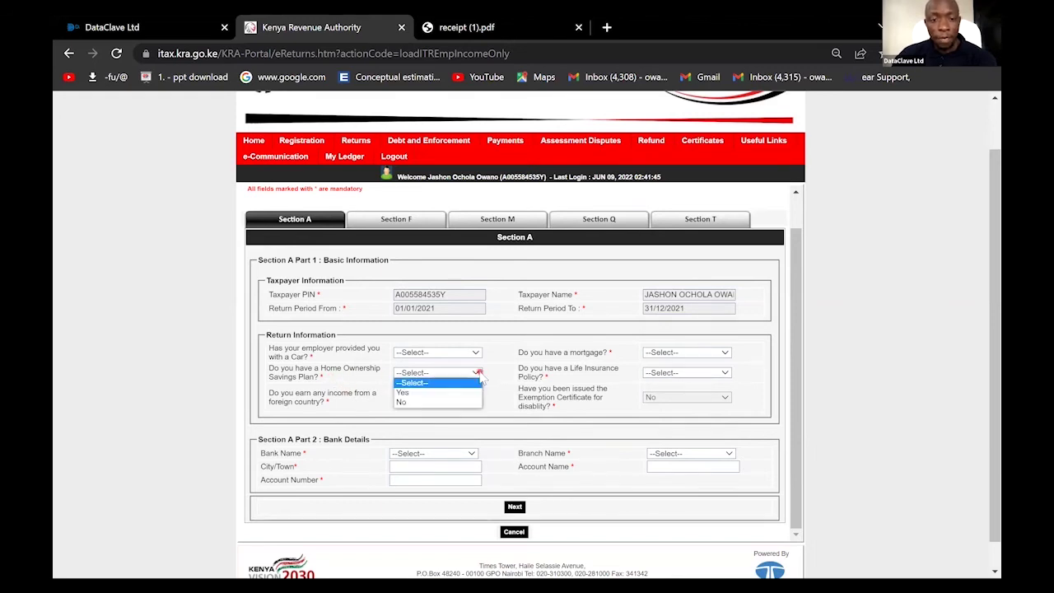
{"action": "left_click", "coordinate": [349, 398]}
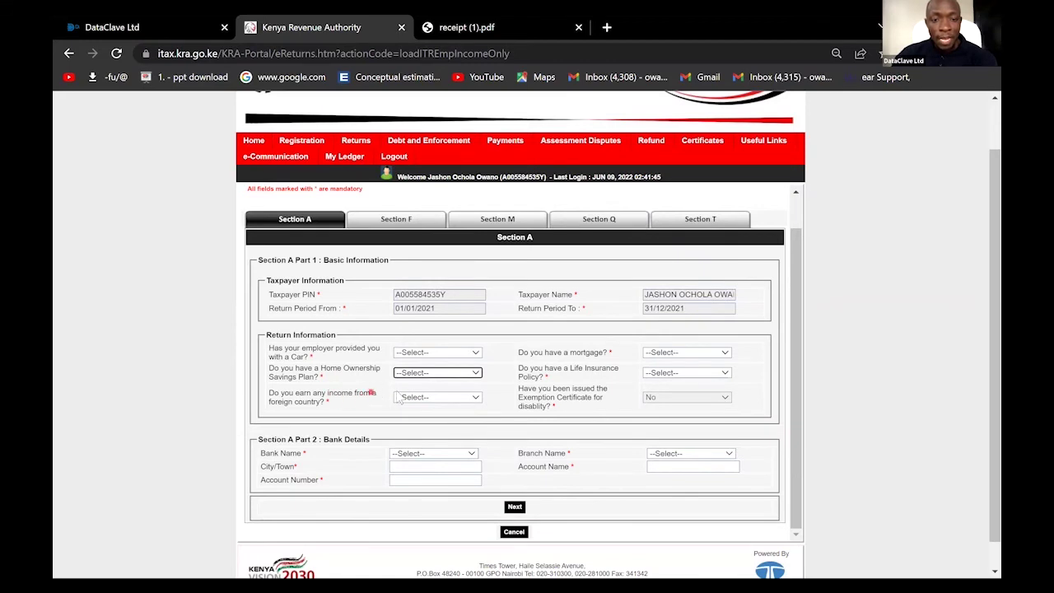
{"action": "left_click", "coordinate": [475, 397]}
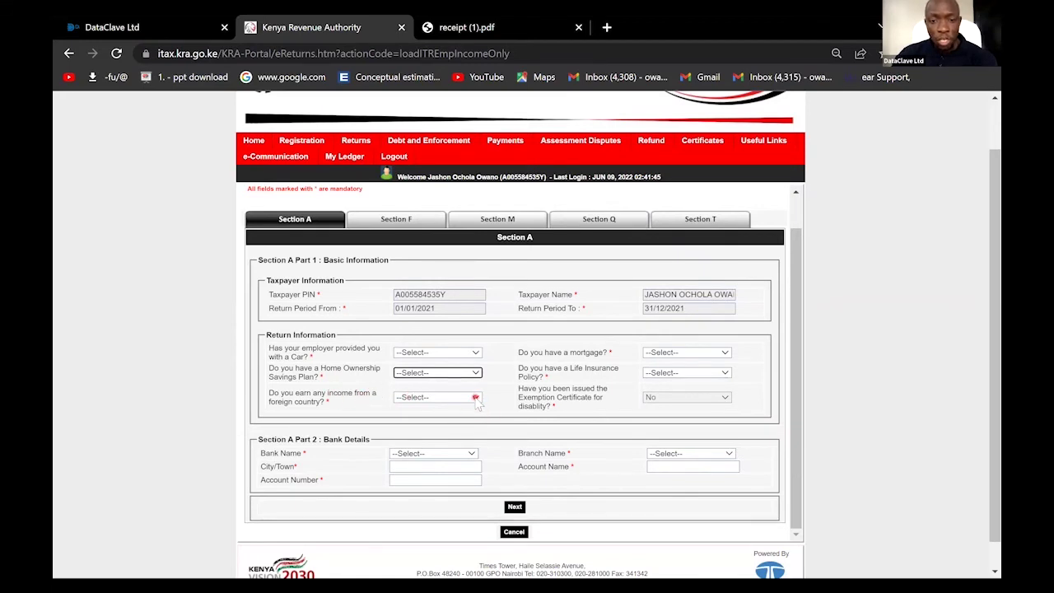
{"action": "left_click", "coordinate": [475, 398]}
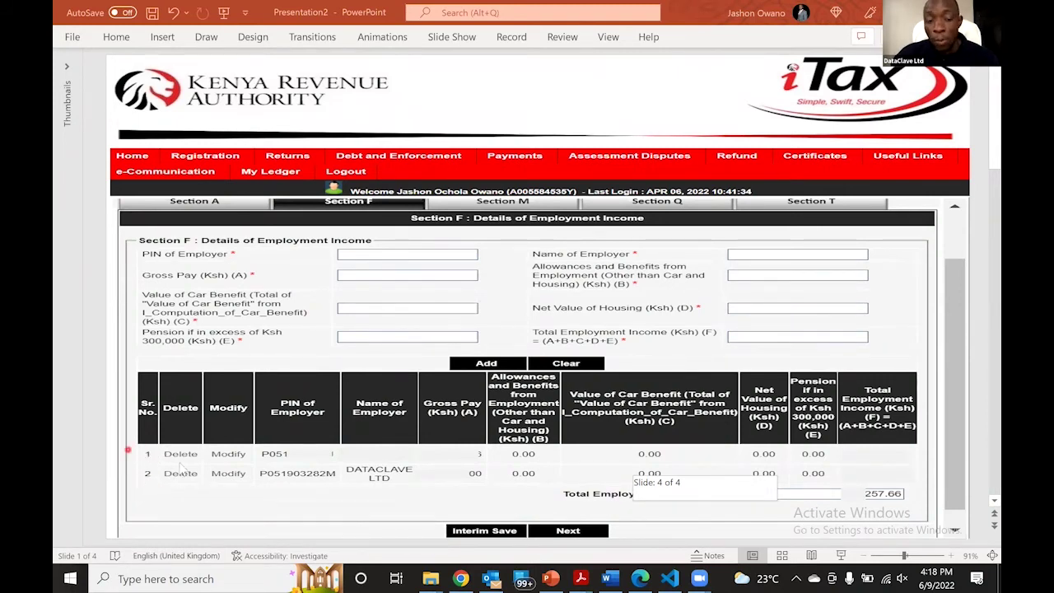
Back in the iTax portal, reopen the employment income only return from 01/01/2021 and try answering No to having employment income.
{"action": "left_click", "coordinate": [460, 578]}
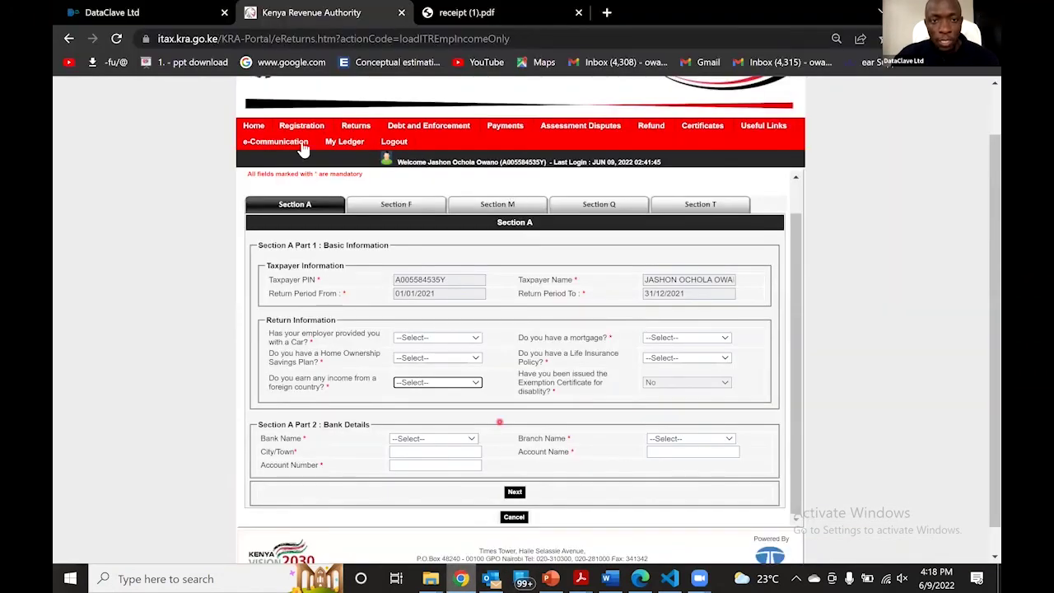
{"action": "mouse_move", "coordinate": [354, 132]}
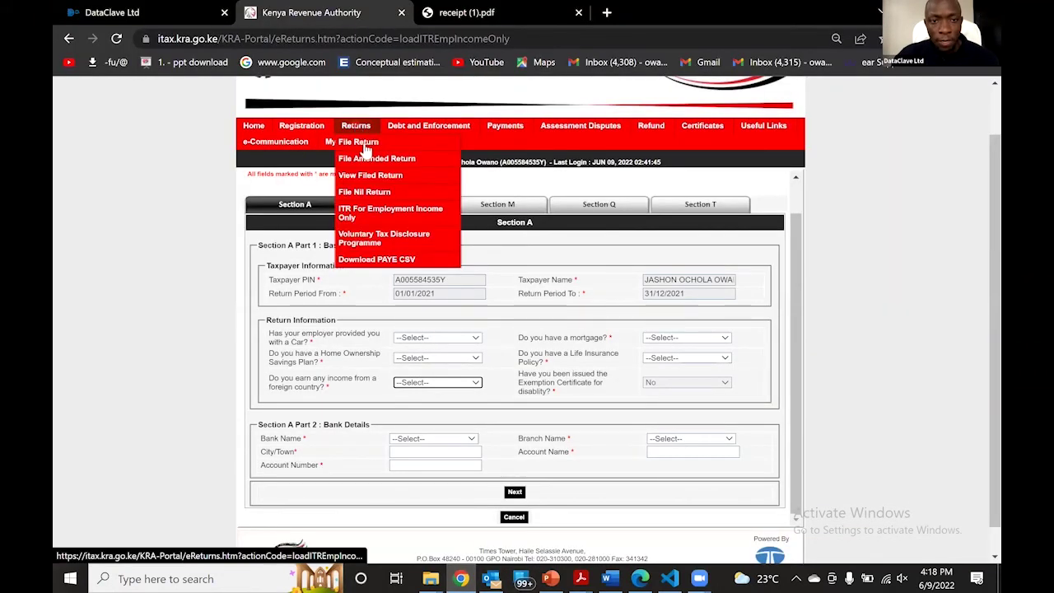
{"action": "left_click", "coordinate": [417, 215]}
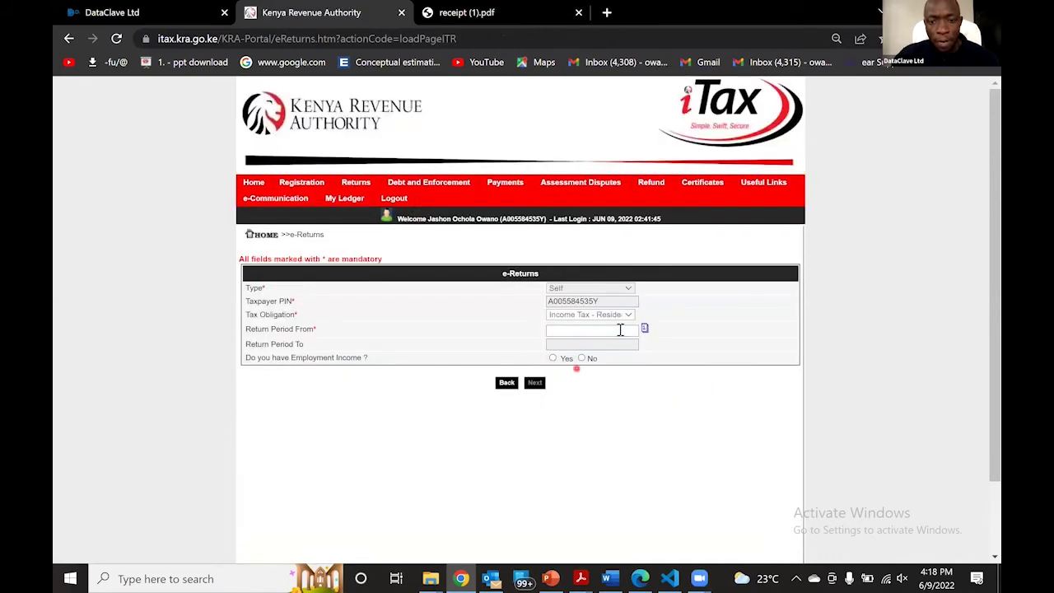
{"action": "left_click", "coordinate": [618, 330]}
{"action": "left_click", "coordinate": [567, 361]}
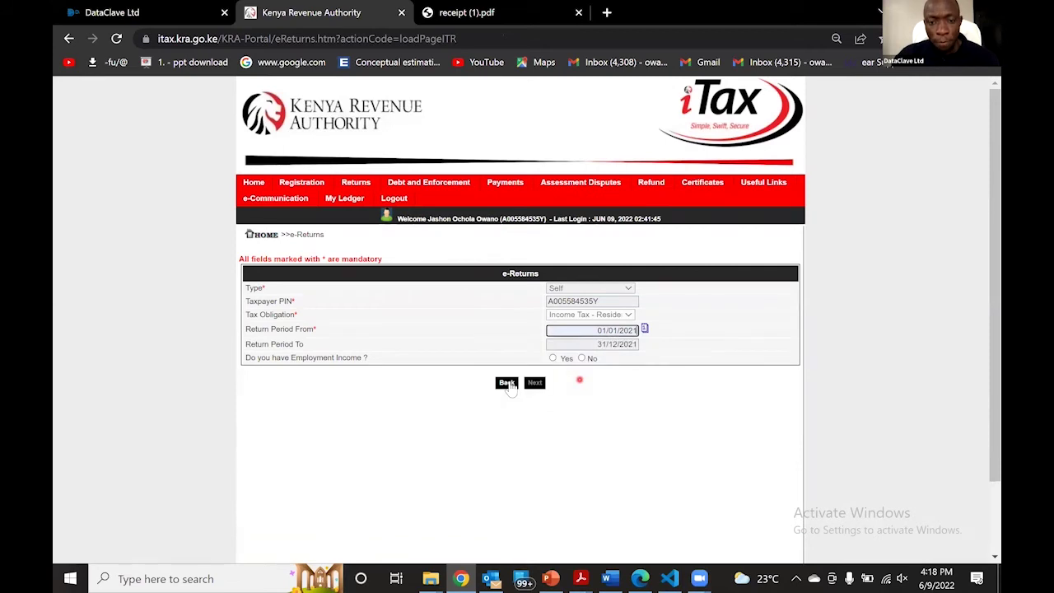
{"action": "left_click", "coordinate": [567, 360]}
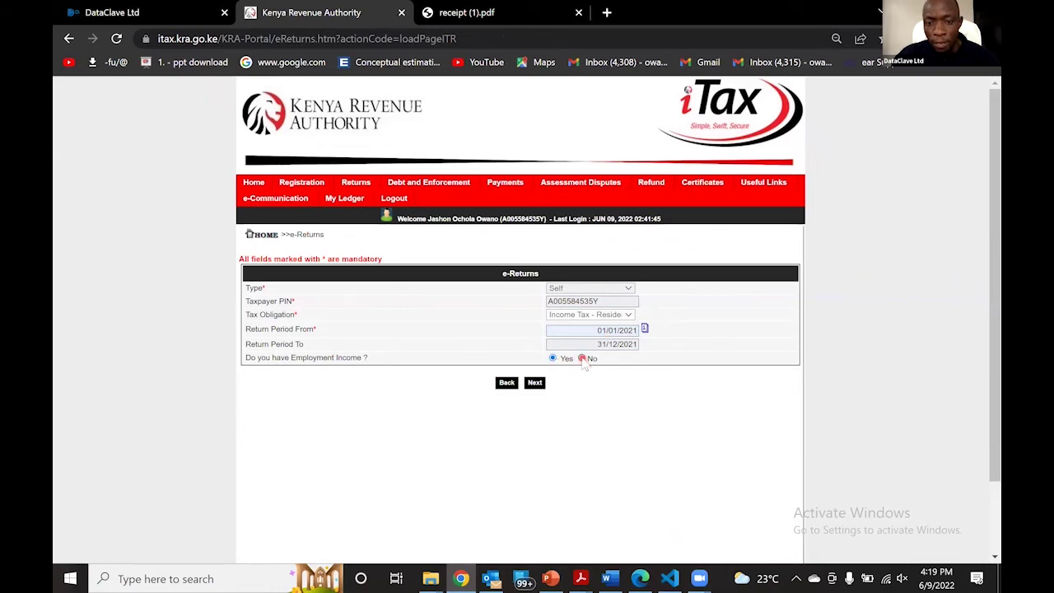
{"action": "left_click", "coordinate": [582, 359]}
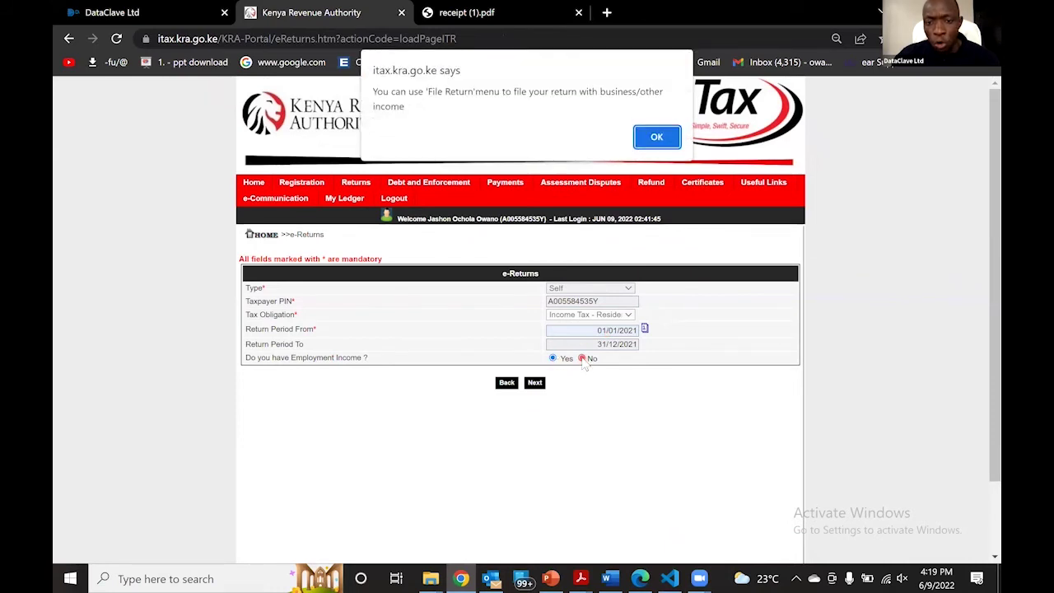
{"action": "left_click", "coordinate": [656, 137]}
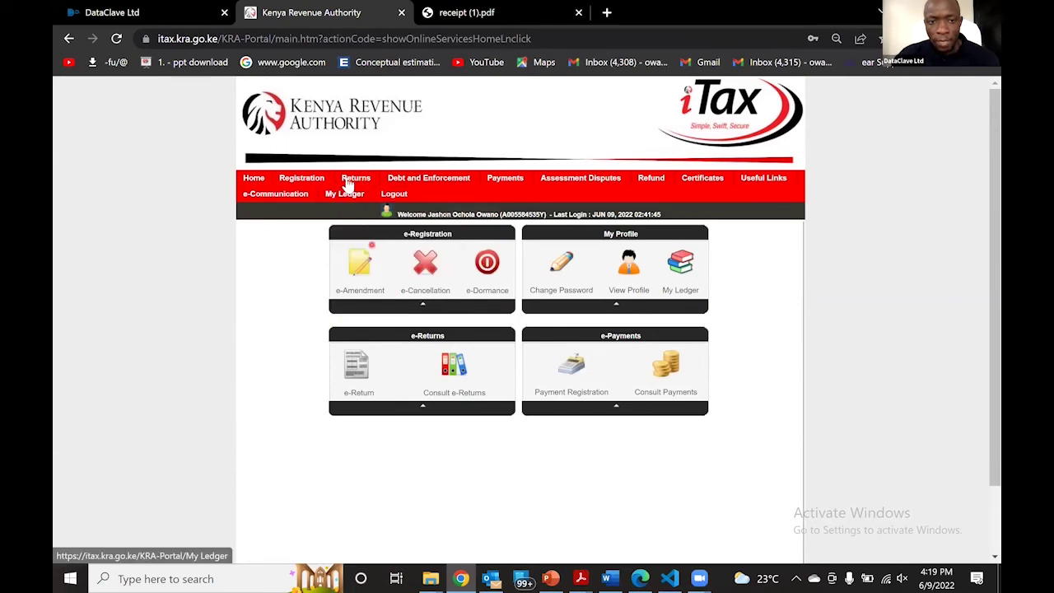
Start the employment income only return again for the period from 01/01/2021 and proceed to Section A.
{"action": "mouse_move", "coordinate": [347, 184]}
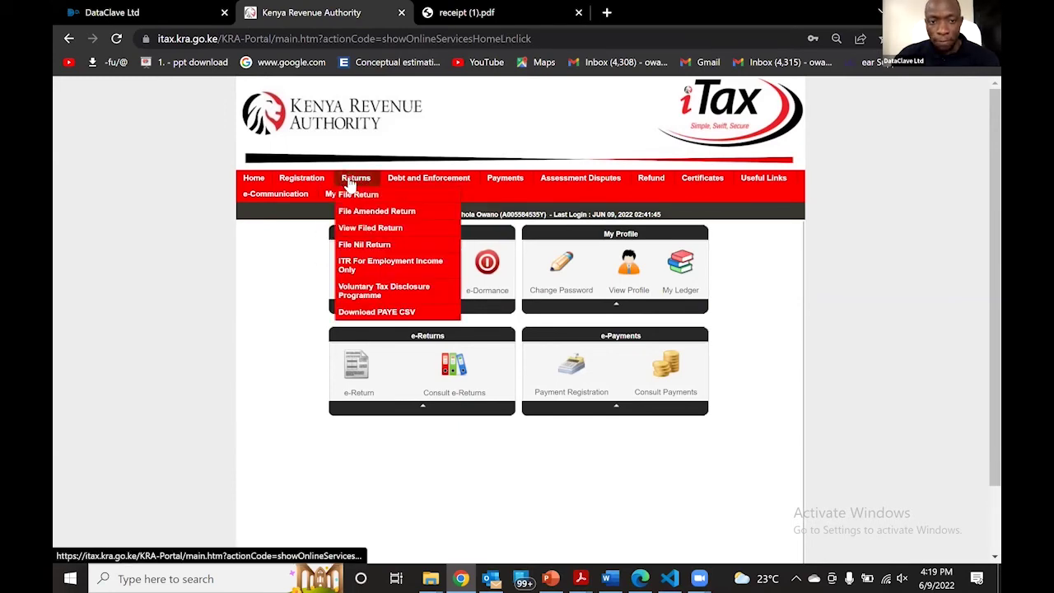
{"action": "left_click", "coordinate": [391, 264]}
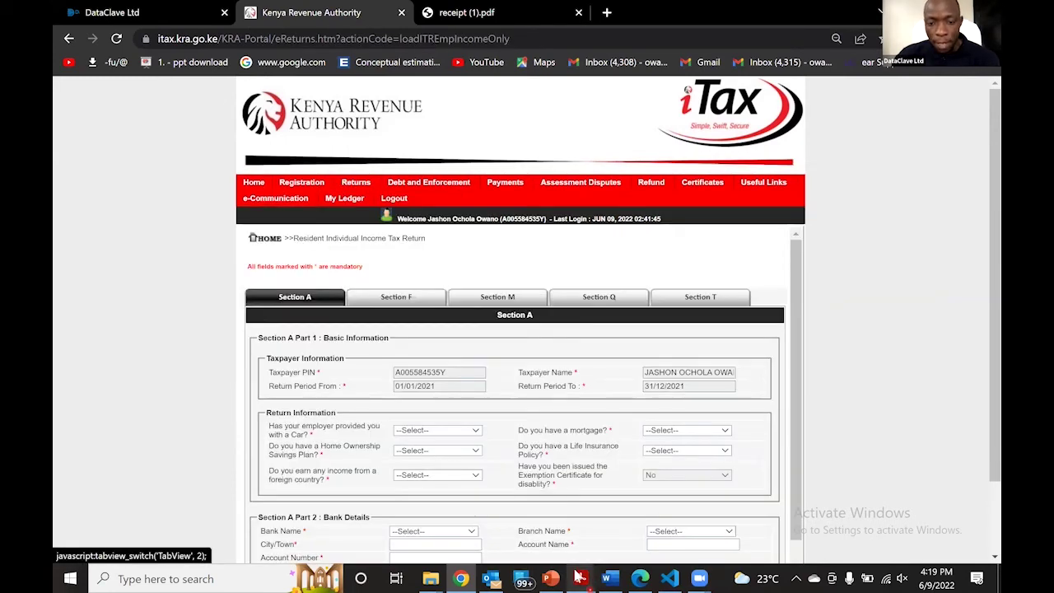
Switch to the PowerPoint presentation and examine the sample return's employment income, PAYE deducted, advance tax and tax computation sections.
{"action": "left_click", "coordinate": [573, 558]}
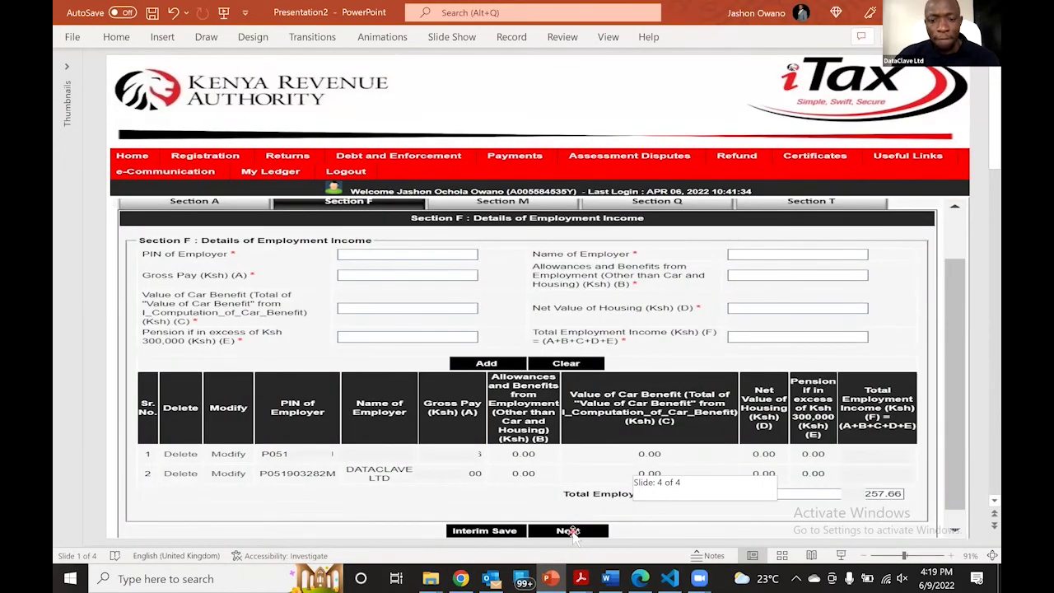
{"action": "scroll", "coordinate": [601, 529], "scroll_direction": "down", "scroll_amount": 2}
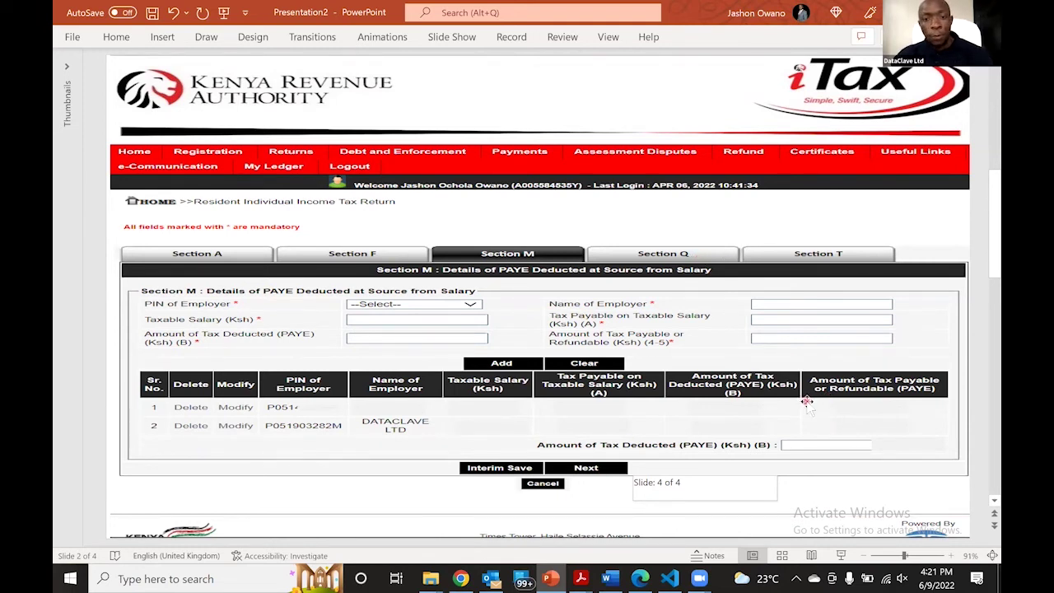
{"action": "scroll", "coordinate": [805, 404], "scroll_direction": "down", "scroll_amount": 1}
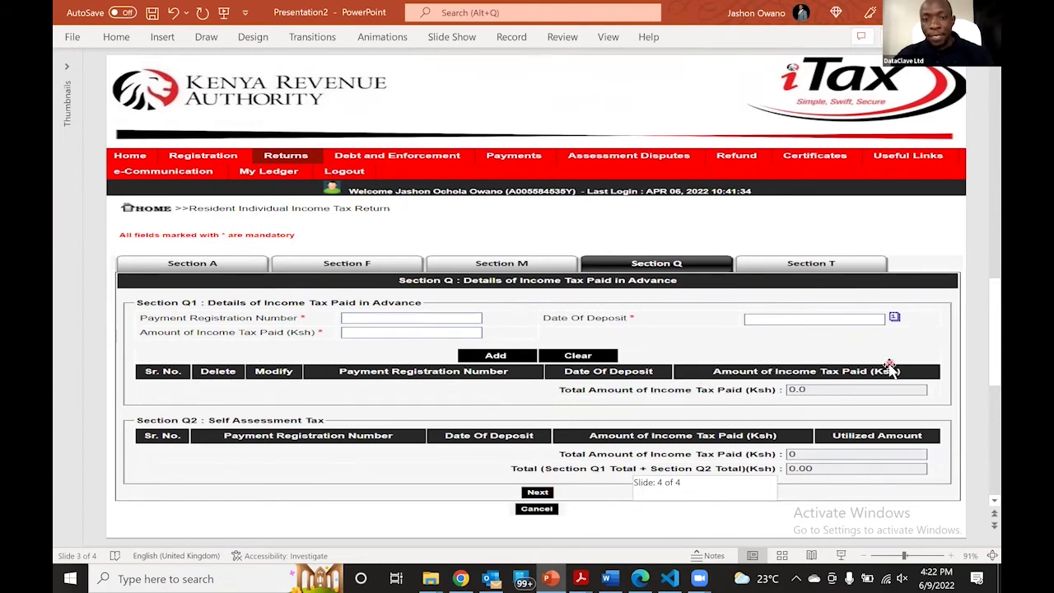
{"action": "scroll", "coordinate": [977, 364], "scroll_direction": "down", "scroll_amount": 1}
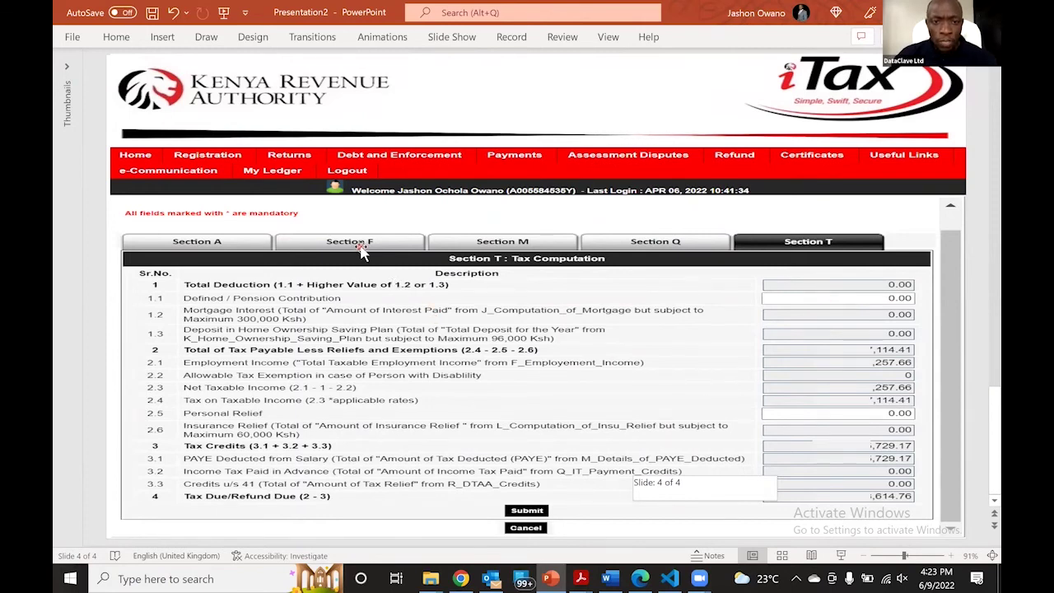
Review the sample return's PAYE deducted at source section against its tax computation section in the presentation.
{"action": "scroll", "coordinate": [467, 301], "scroll_direction": "up", "scroll_amount": 2}
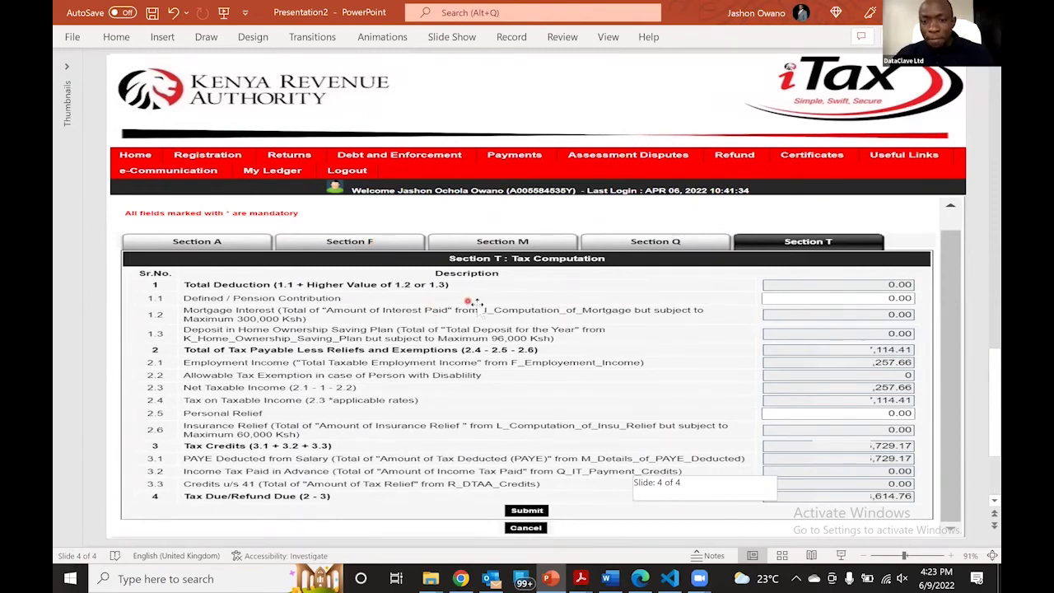
{"action": "scroll", "coordinate": [492, 267], "scroll_direction": "up", "scroll_amount": 1}
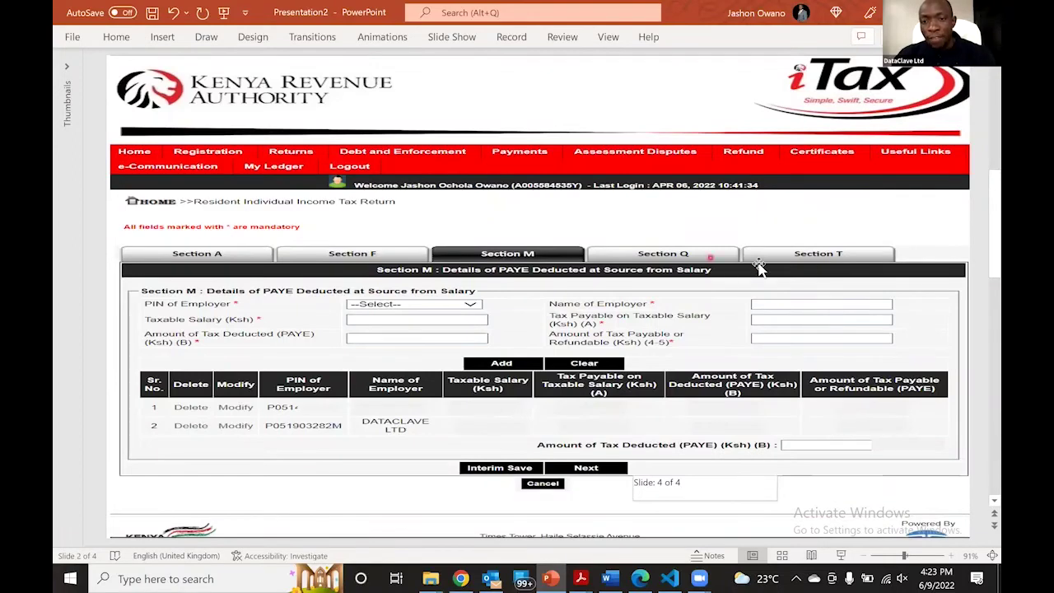
{"action": "scroll", "coordinate": [835, 311], "scroll_direction": "down", "scroll_amount": 1}
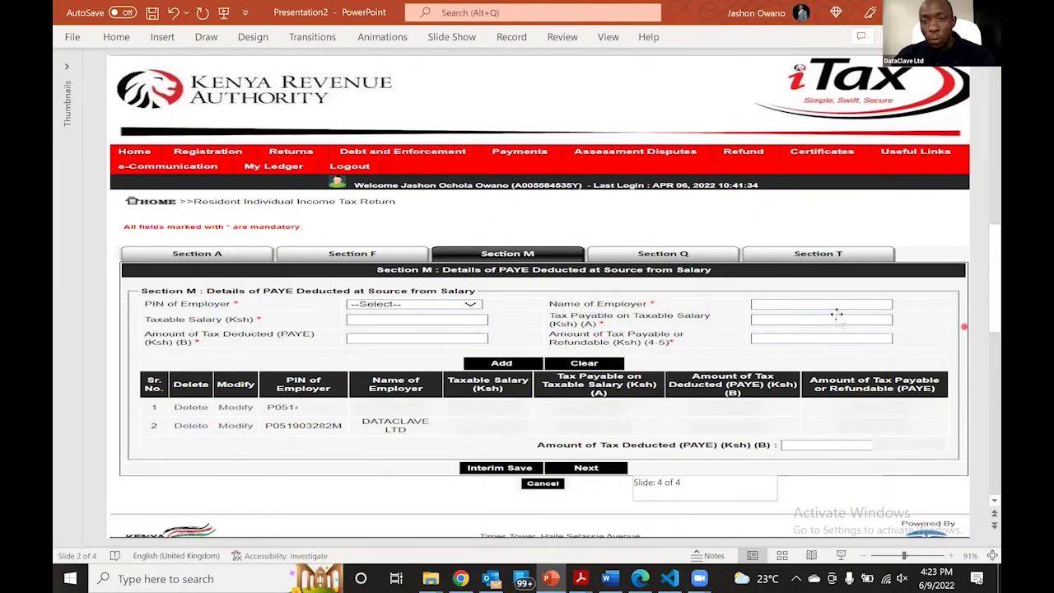
{"action": "scroll", "coordinate": [823, 313], "scroll_direction": "down", "scroll_amount": 1}
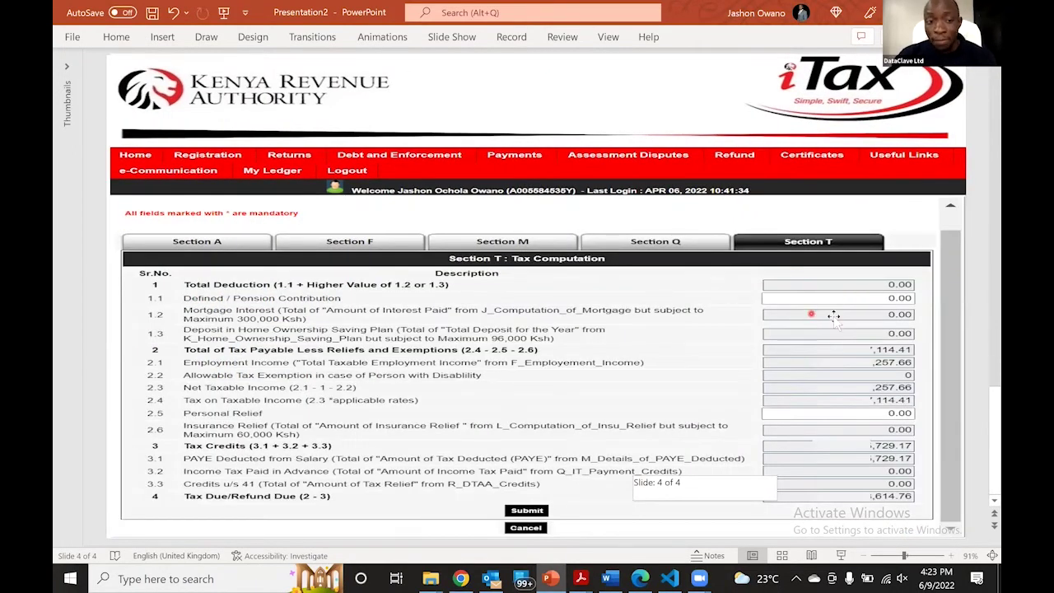
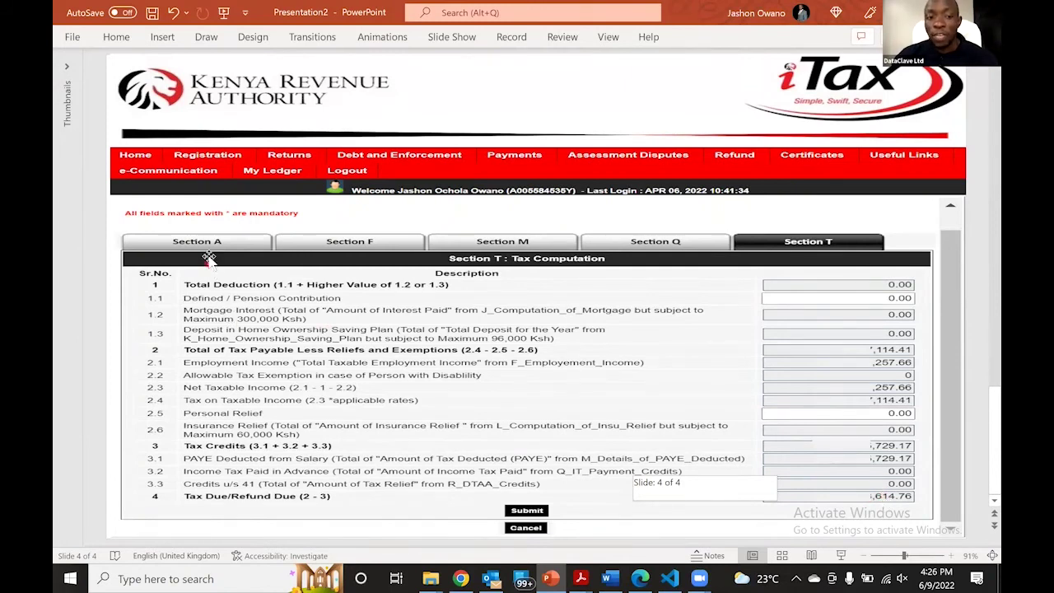
Check the blank Section A in the iTax portal, and review the advance tax and tax computation slides back in PowerPoint.
{"action": "left_click", "coordinate": [460, 579]}
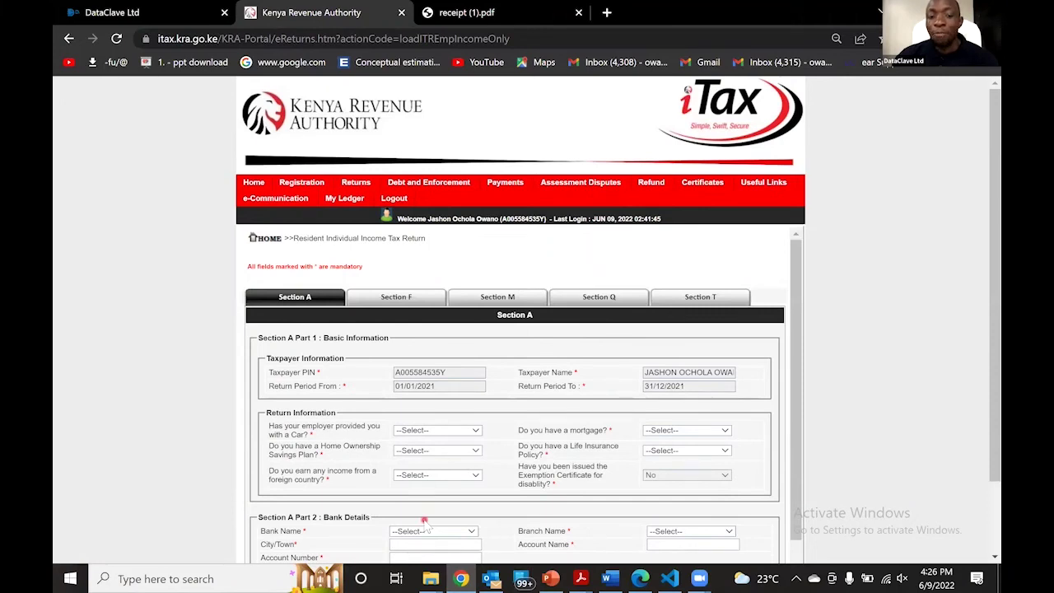
{"action": "scroll", "coordinate": [425, 529], "scroll_direction": "down", "scroll_amount": 1}
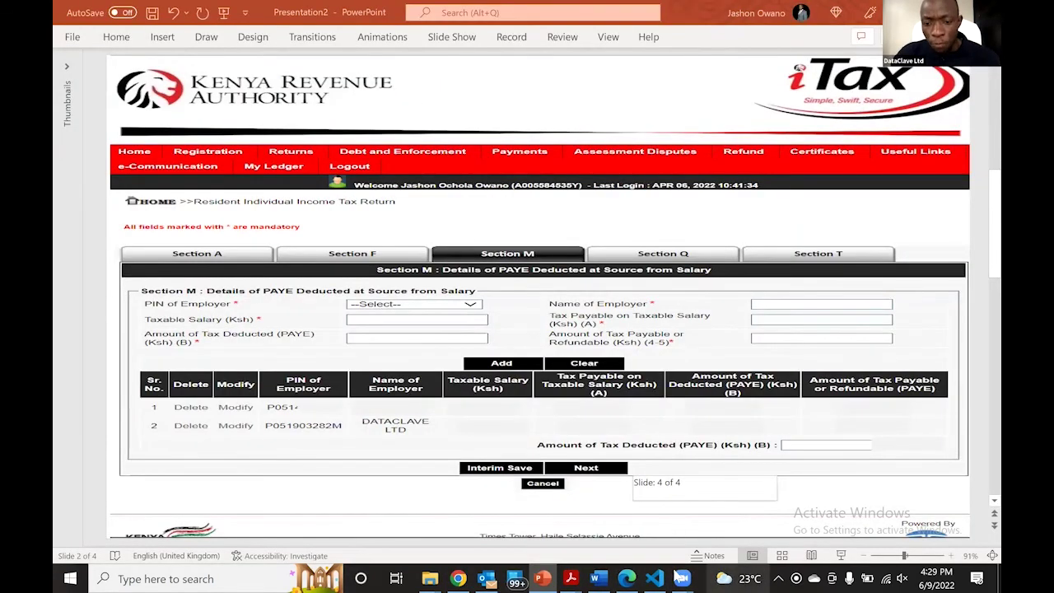
{"action": "mouse_move", "coordinate": [545, 578]}
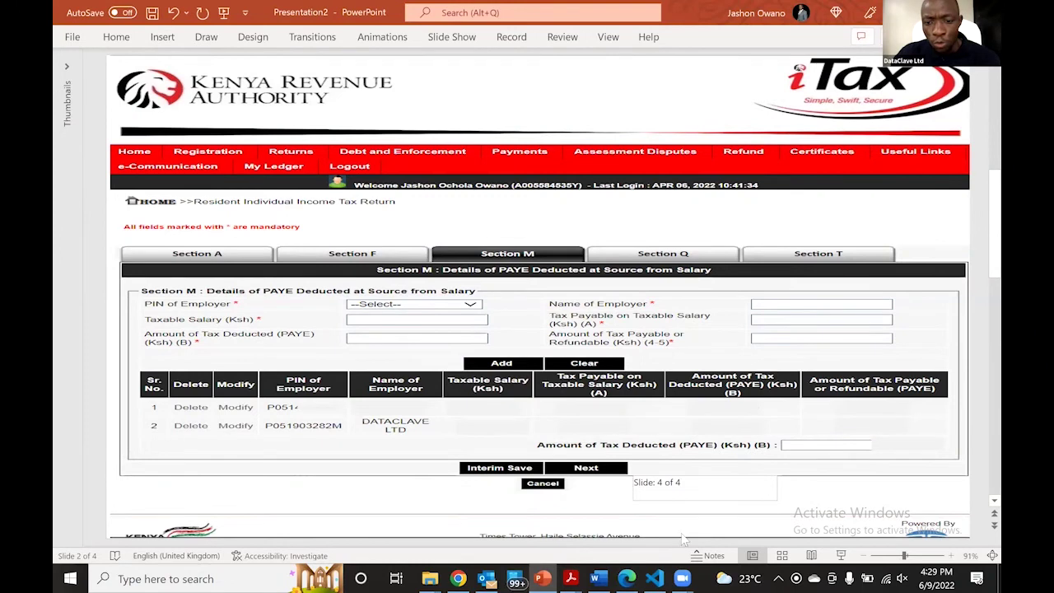
{"action": "left_click", "coordinate": [543, 578]}
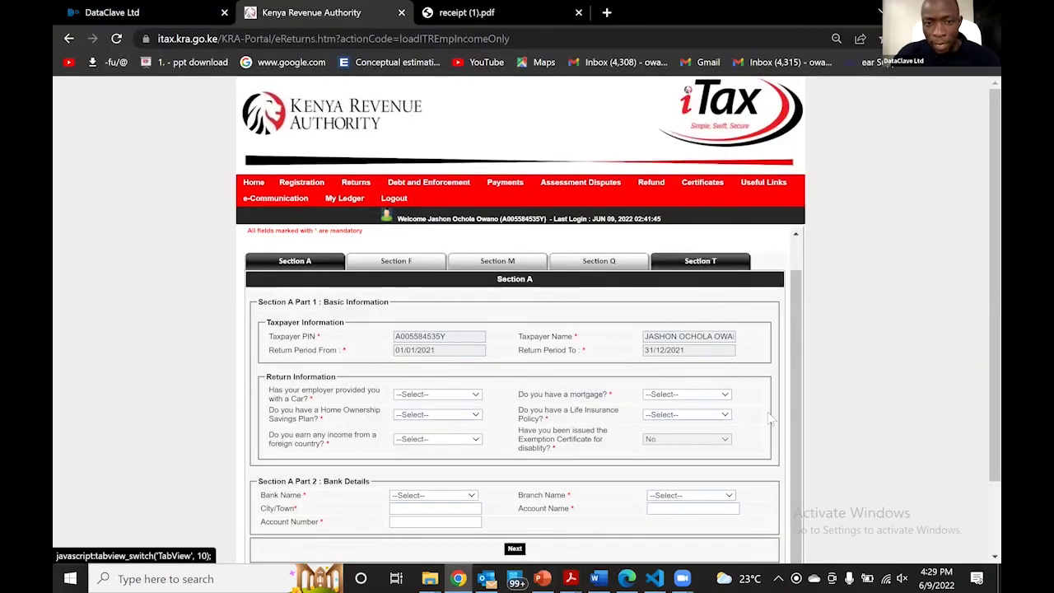
{"action": "key", "text": "alt+Tab"}
{"action": "scroll", "coordinate": [700, 456], "scroll_direction": "down", "scroll_amount": 3}
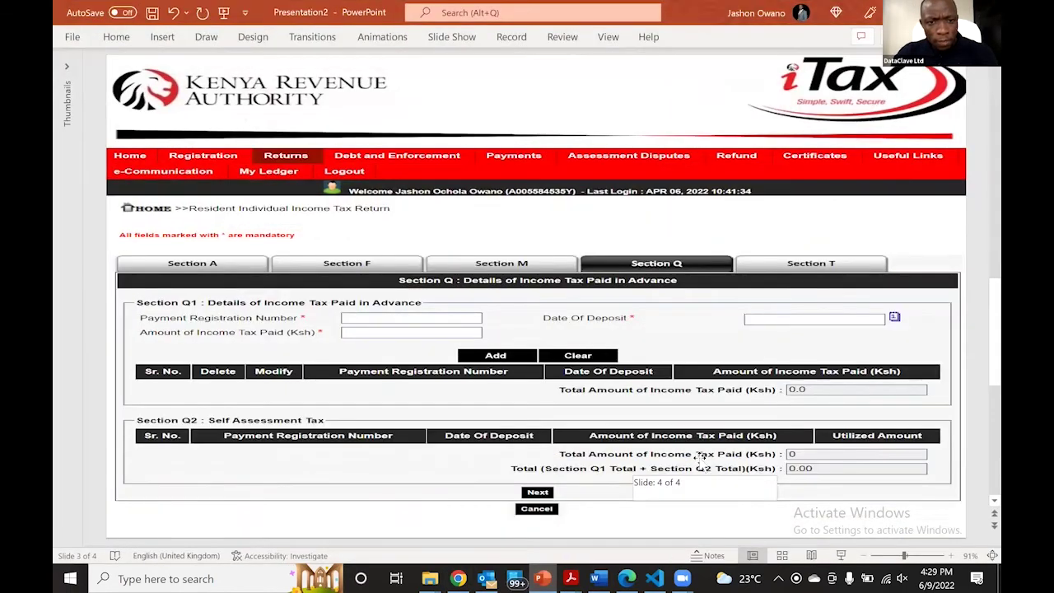
{"action": "scroll", "coordinate": [699, 458], "scroll_direction": "down", "scroll_amount": 1}
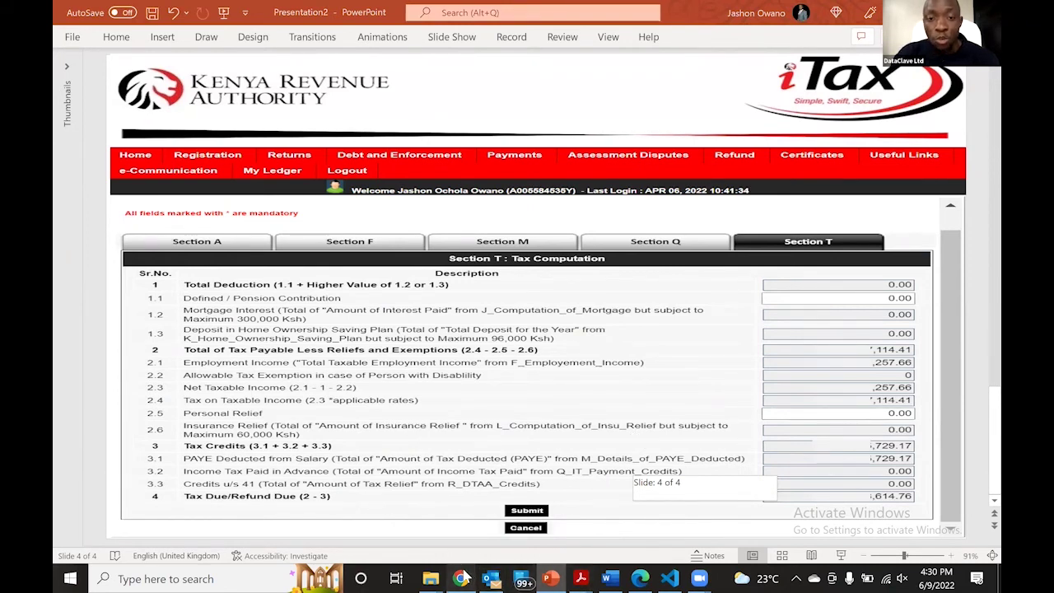
Switch to the iTax portal and set Section A's bank name to M-Payment and the branch name to MPESA.
{"action": "left_click", "coordinate": [460, 579]}
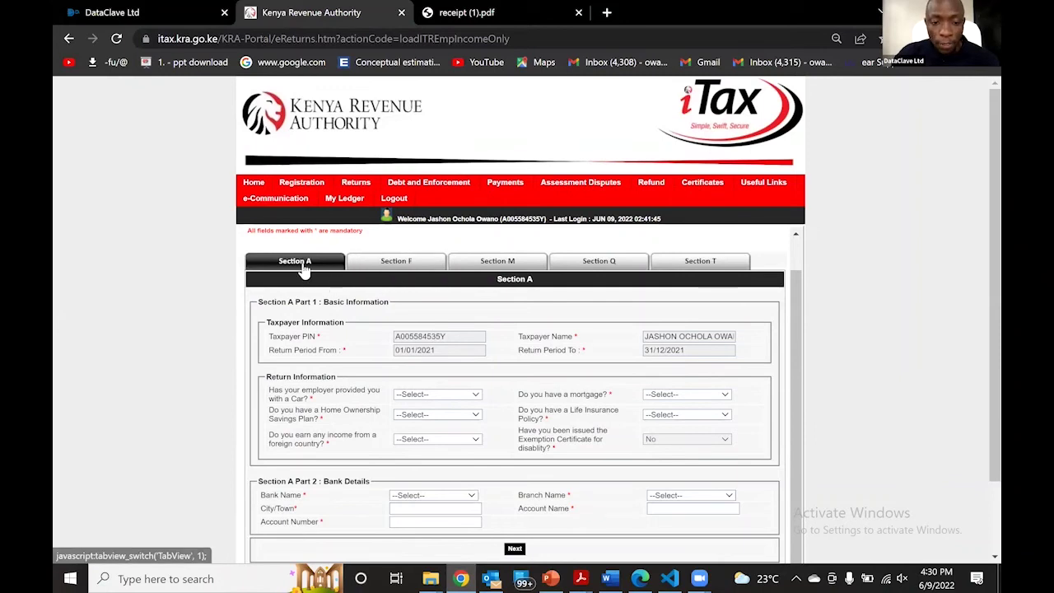
{"action": "scroll", "coordinate": [976, 288], "scroll_direction": "down", "scroll_amount": 1}
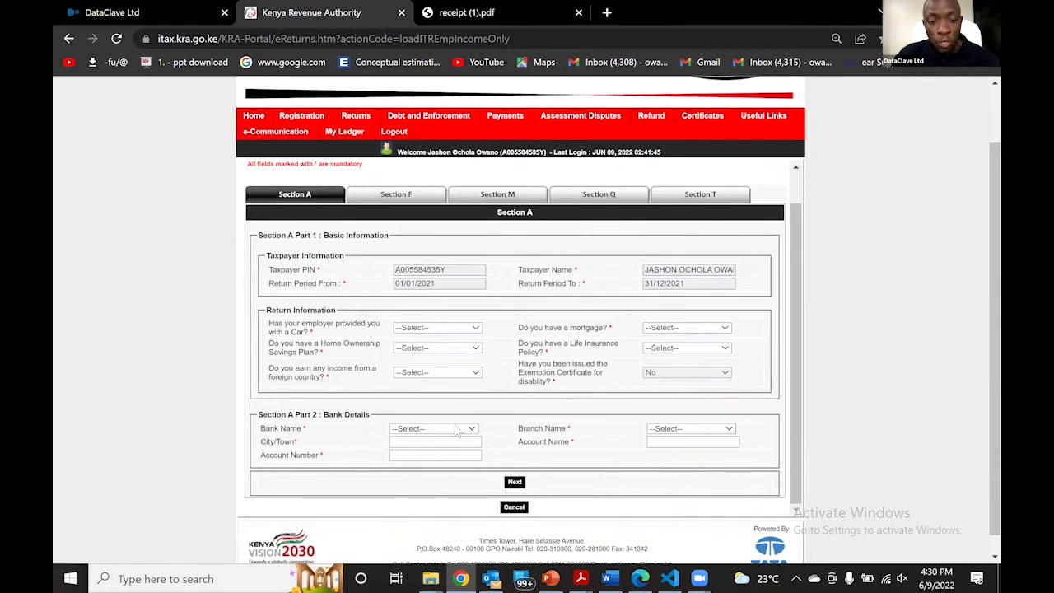
{"action": "left_click", "coordinate": [471, 430]}
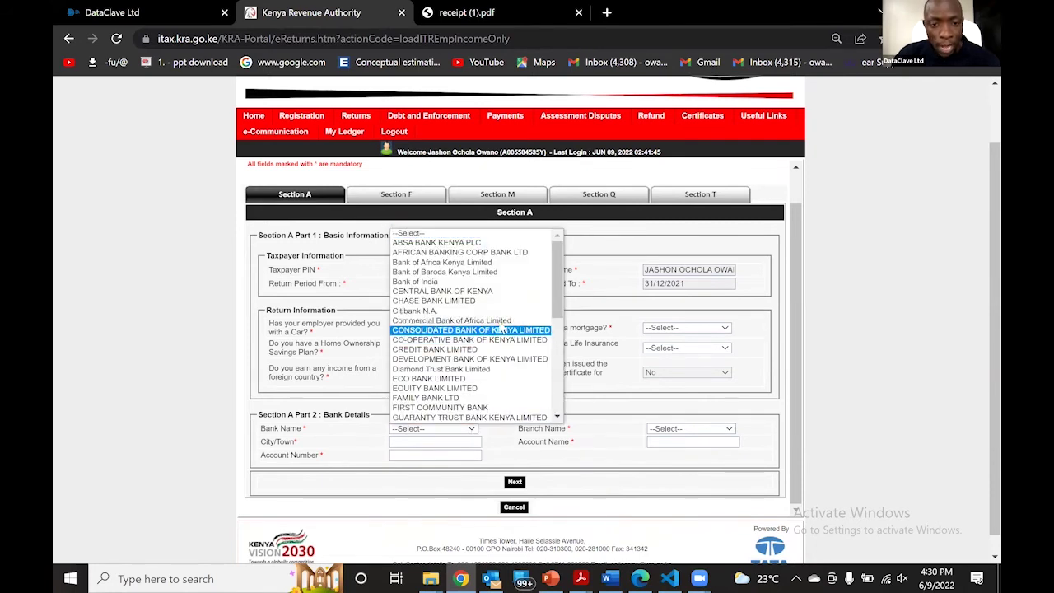
{"action": "scroll", "coordinate": [428, 306], "scroll_direction": "down", "scroll_amount": 3}
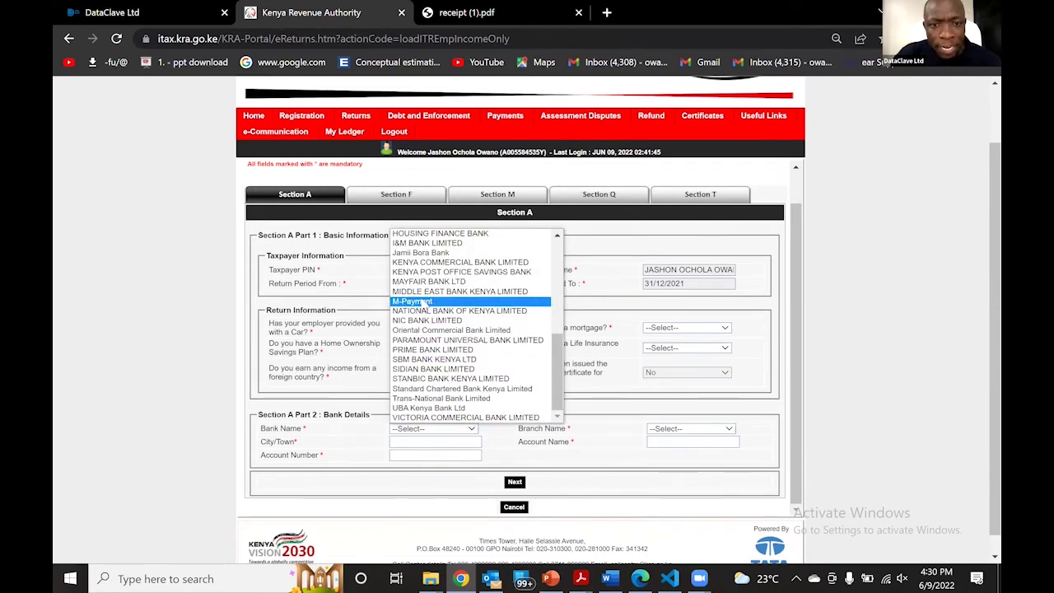
{"action": "left_click", "coordinate": [422, 302]}
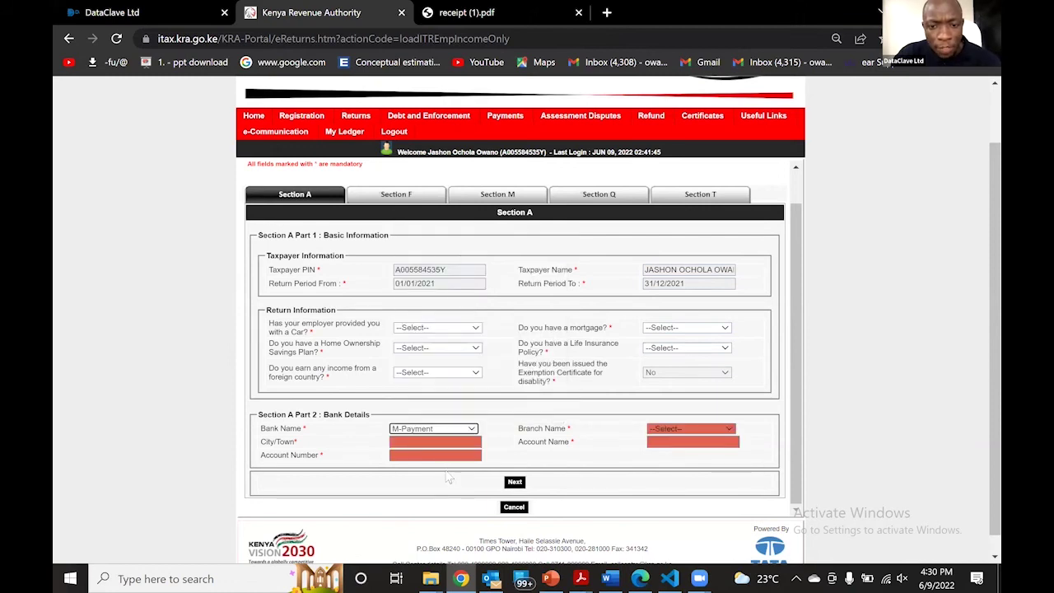
{"action": "left_click", "coordinate": [666, 430]}
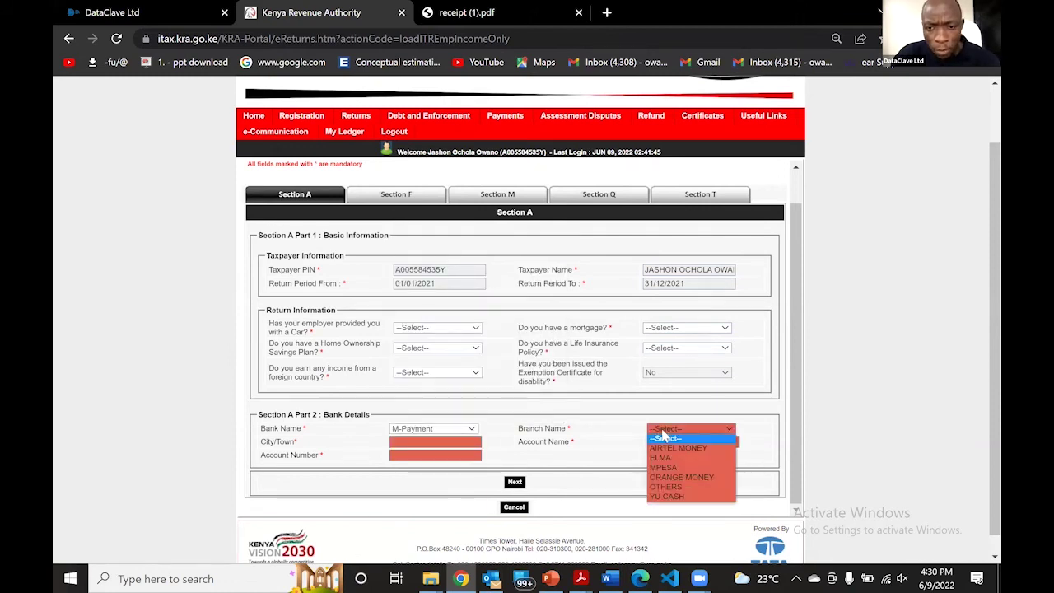
{"action": "left_click", "coordinate": [660, 467]}
Examine the required city, account name and account number fields and the mobile money options available as branch name.
{"action": "left_click", "coordinate": [405, 445]}
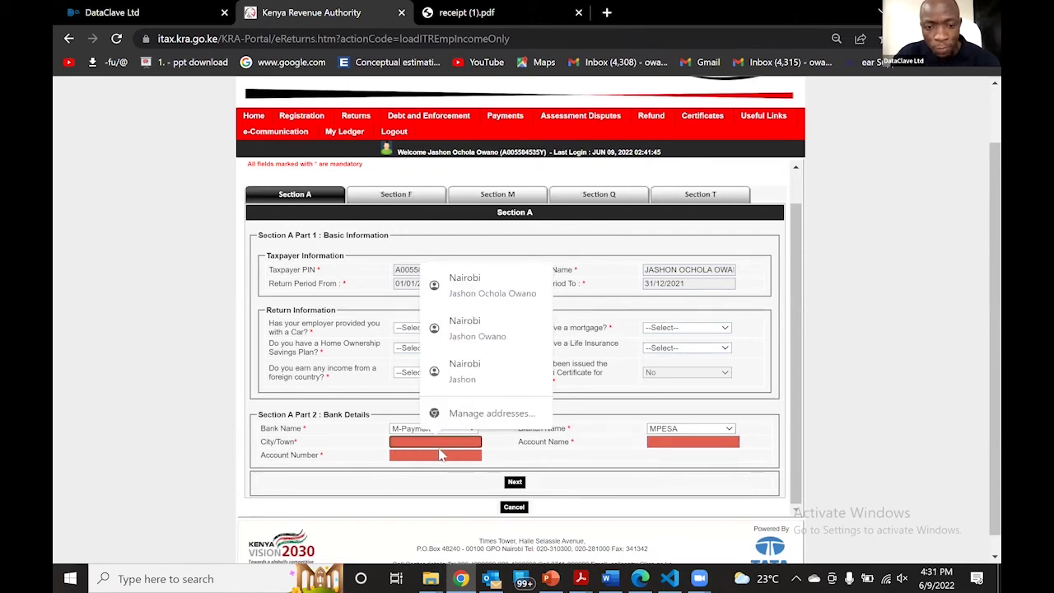
{"action": "left_click", "coordinate": [664, 442]}
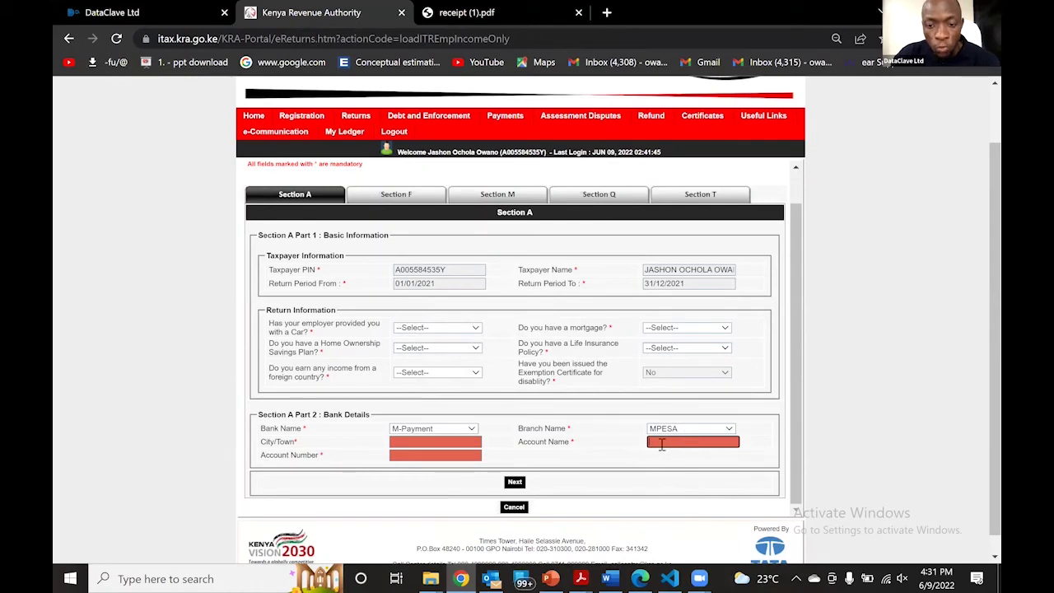
{"action": "left_click", "coordinate": [416, 456]}
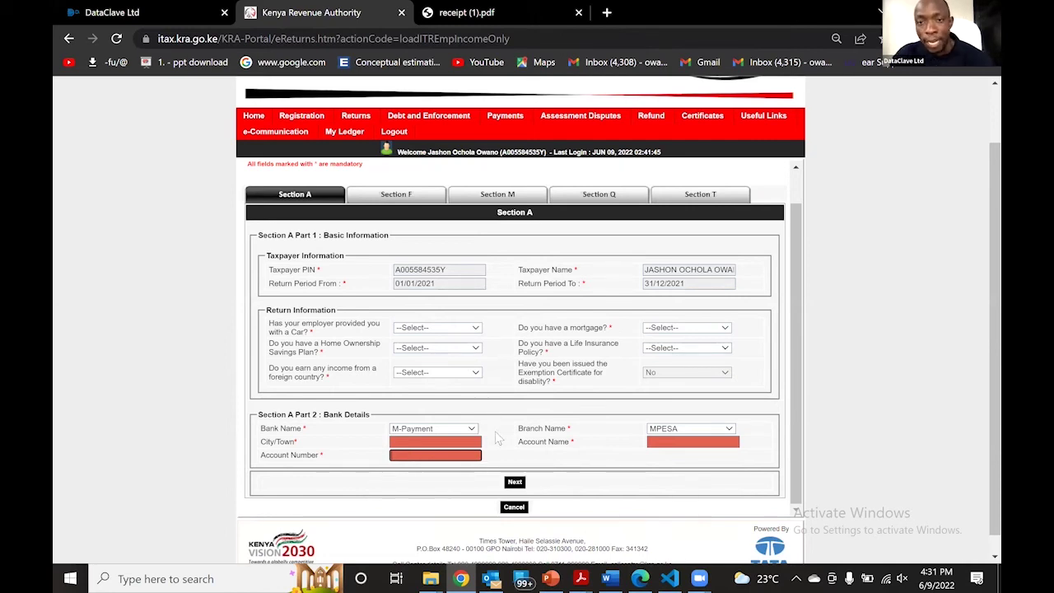
{"action": "left_click", "coordinate": [727, 431]}
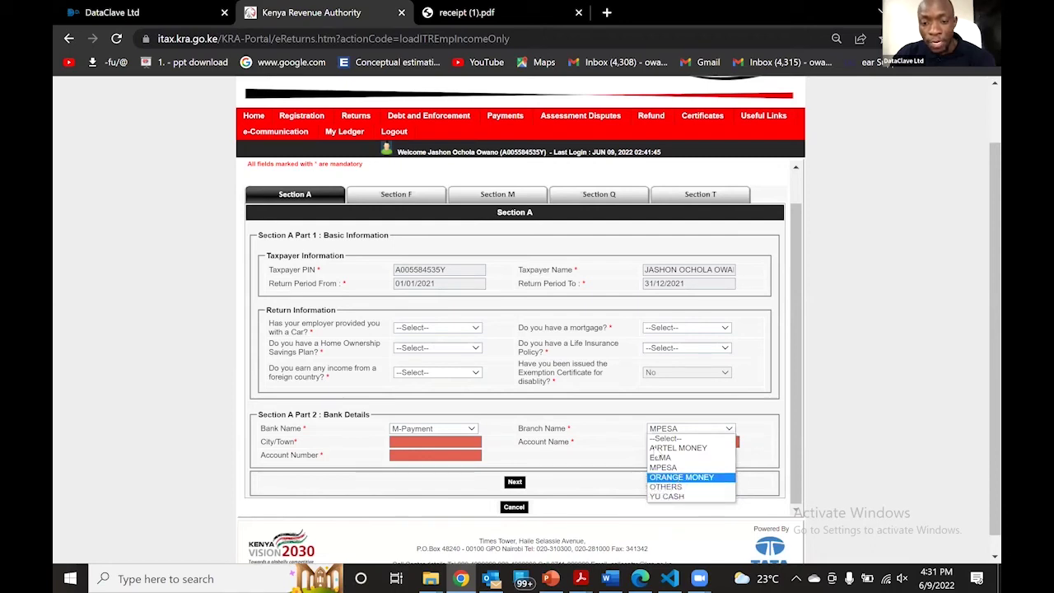
{"action": "left_click", "coordinate": [571, 451]}
{"action": "left_click", "coordinate": [454, 454]}
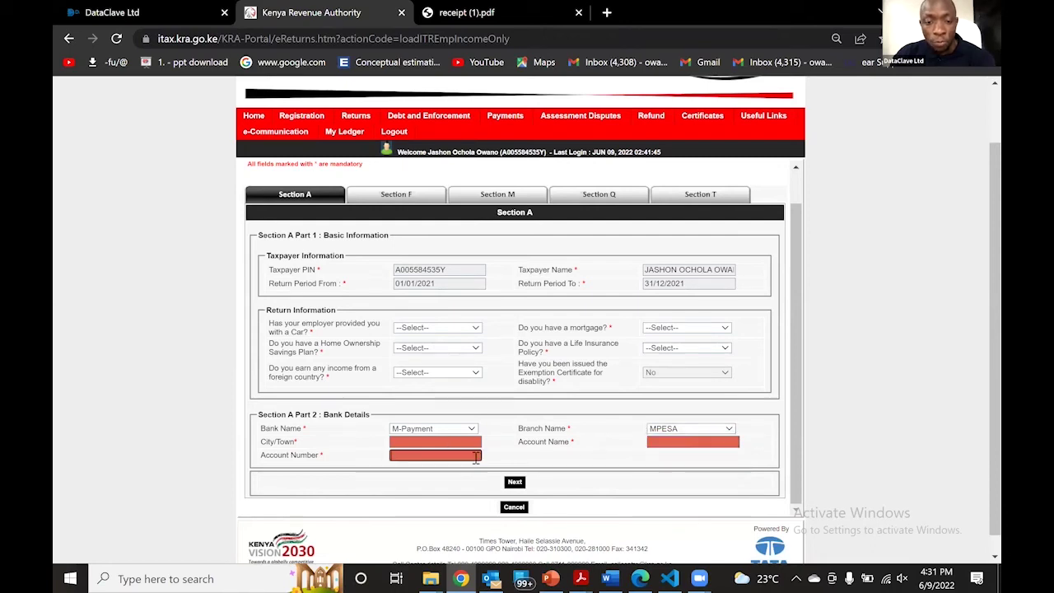
{"action": "left_click", "coordinate": [832, 307]}
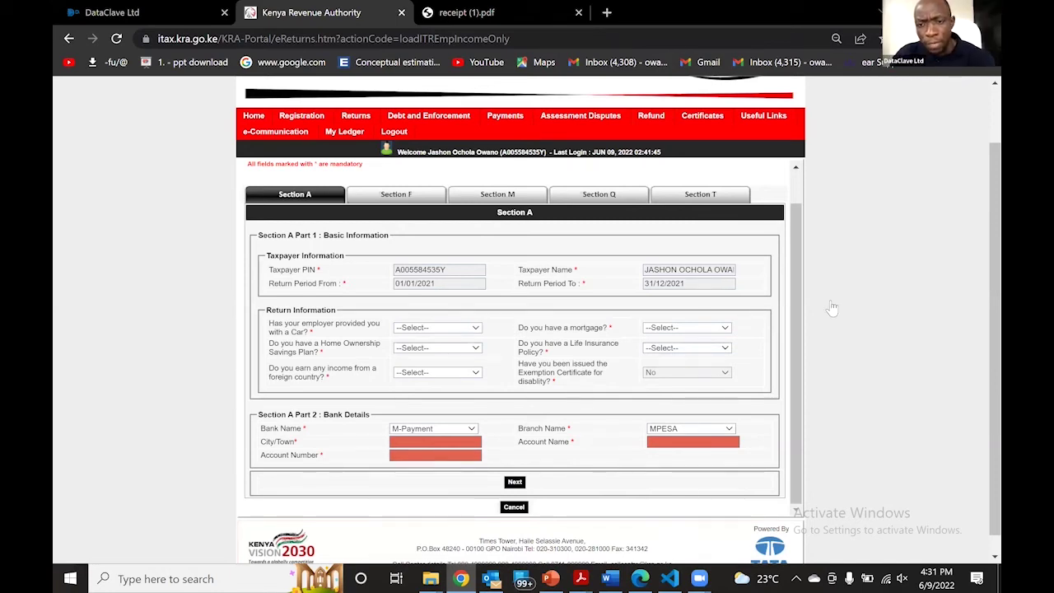
Reopen the employment income only return for the period from 01/01/2021, answer Yes to having employment income and proceed to Section A.
{"action": "mouse_move", "coordinate": [356, 122]}
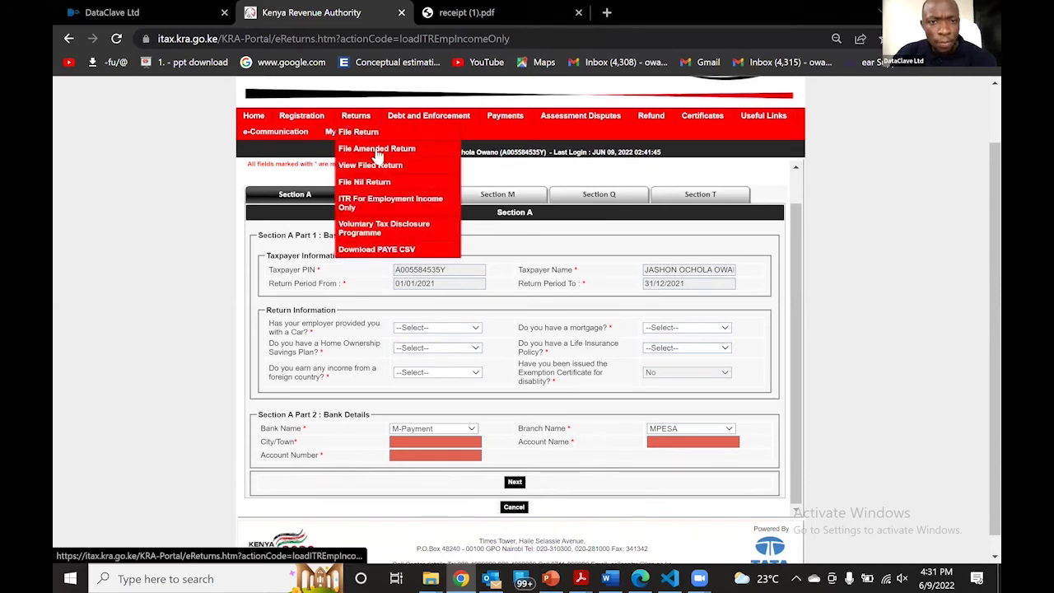
{"action": "left_click", "coordinate": [377, 209]}
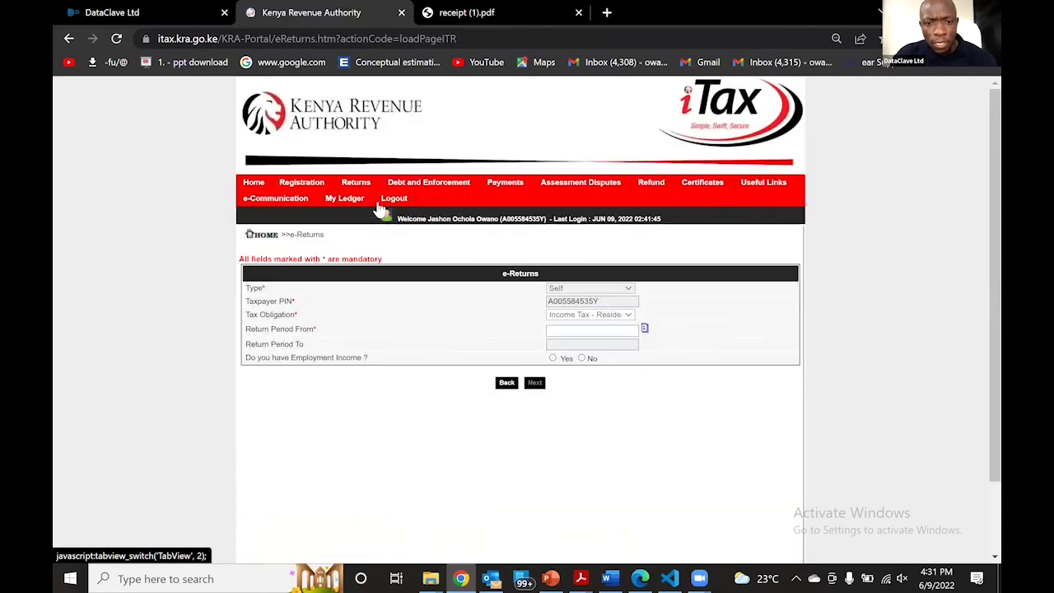
{"action": "left_click", "coordinate": [601, 329]}
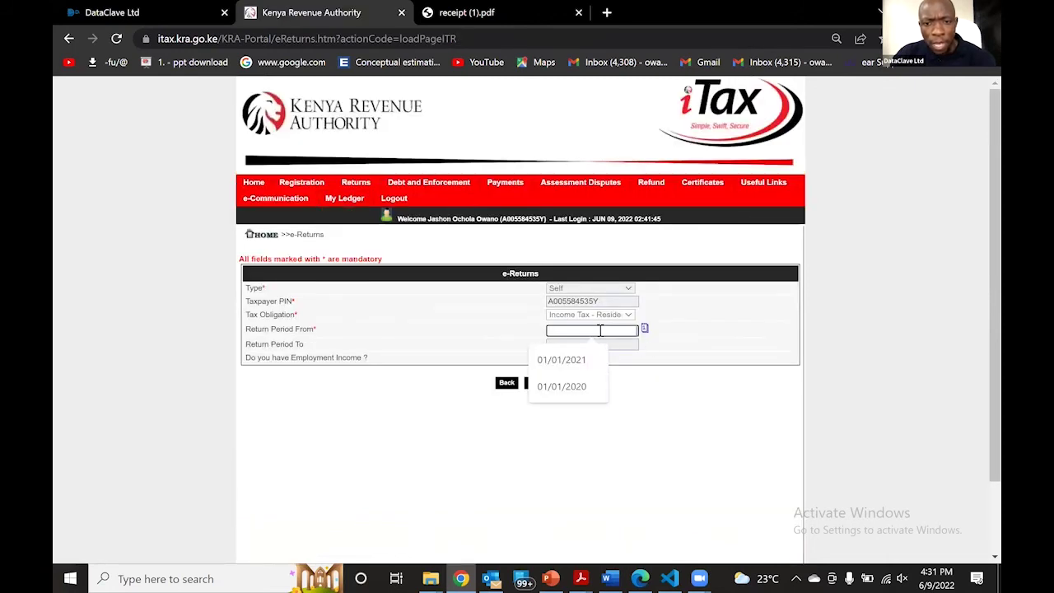
{"action": "left_click", "coordinate": [580, 362]}
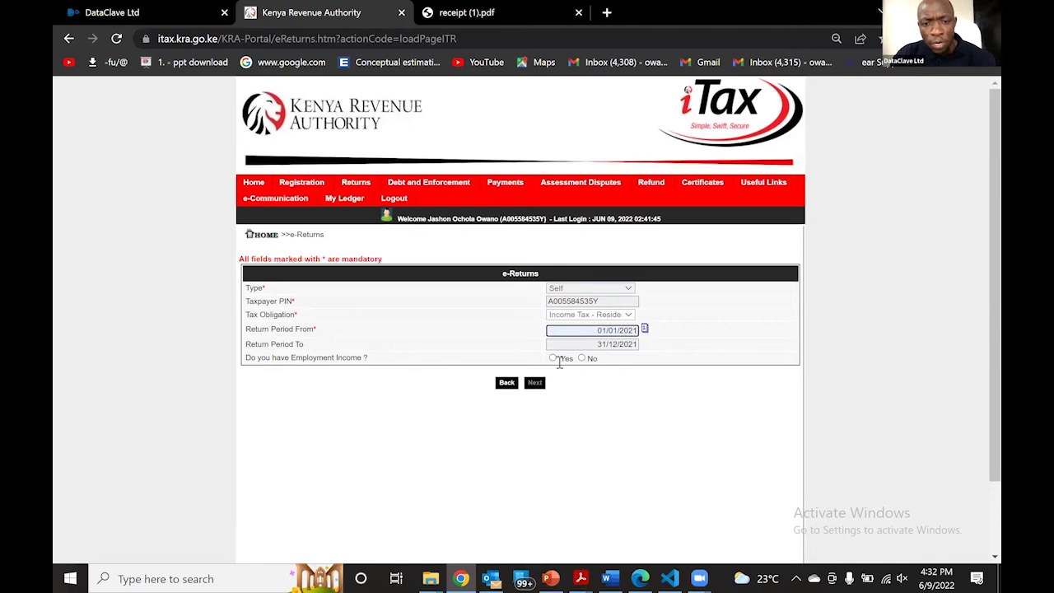
{"action": "left_click", "coordinate": [552, 359]}
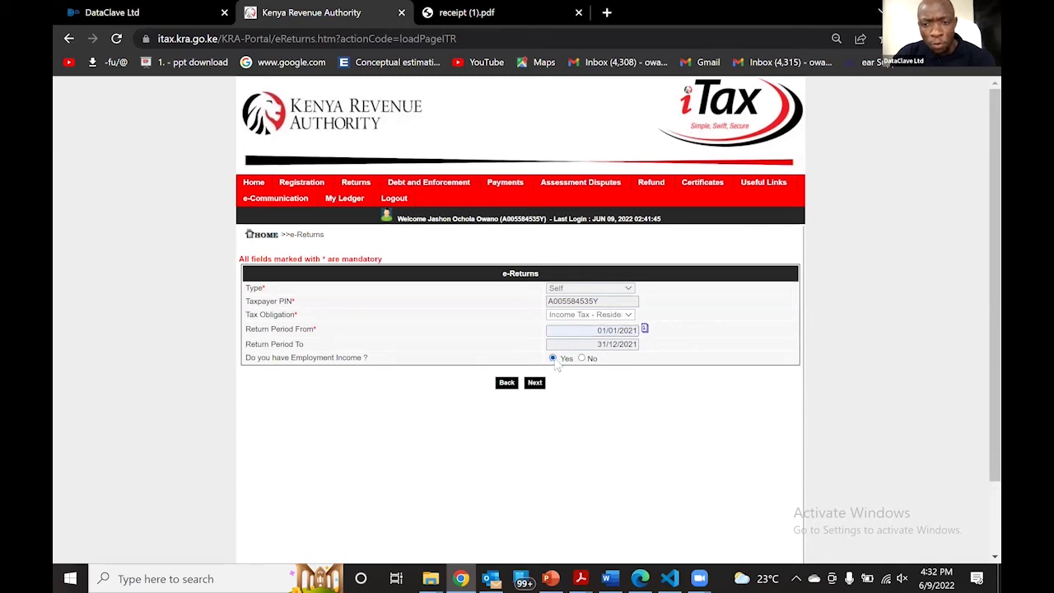
{"action": "left_click", "coordinate": [536, 382]}
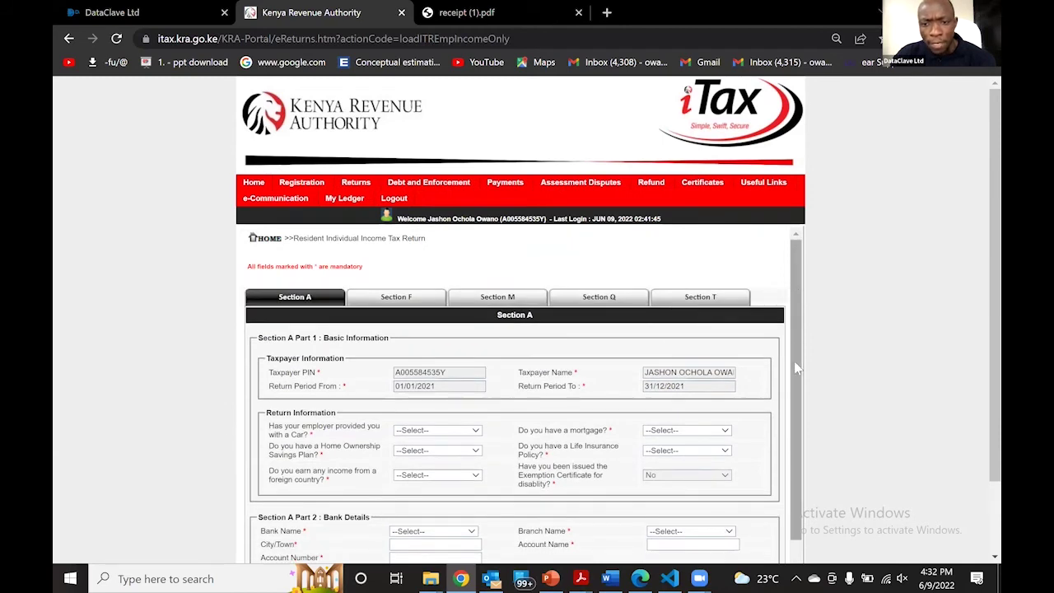
{"action": "scroll", "coordinate": [793, 361], "scroll_direction": "down", "scroll_amount": 2}
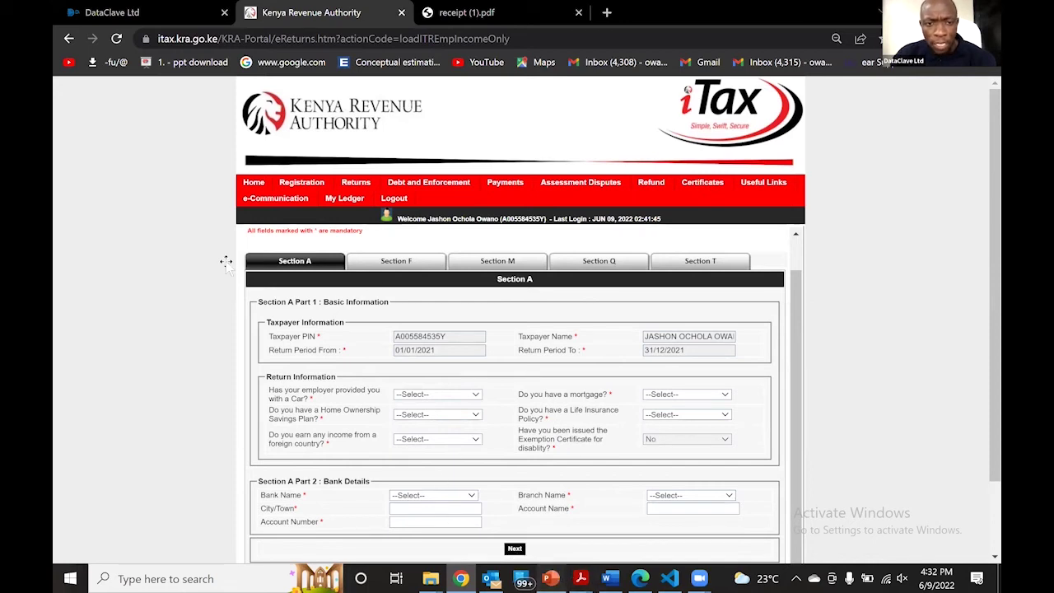
Switch to the PowerPoint presentation and examine the sample return's Section F employment income details and Section M PAYE details.
{"action": "left_click", "coordinate": [552, 576]}
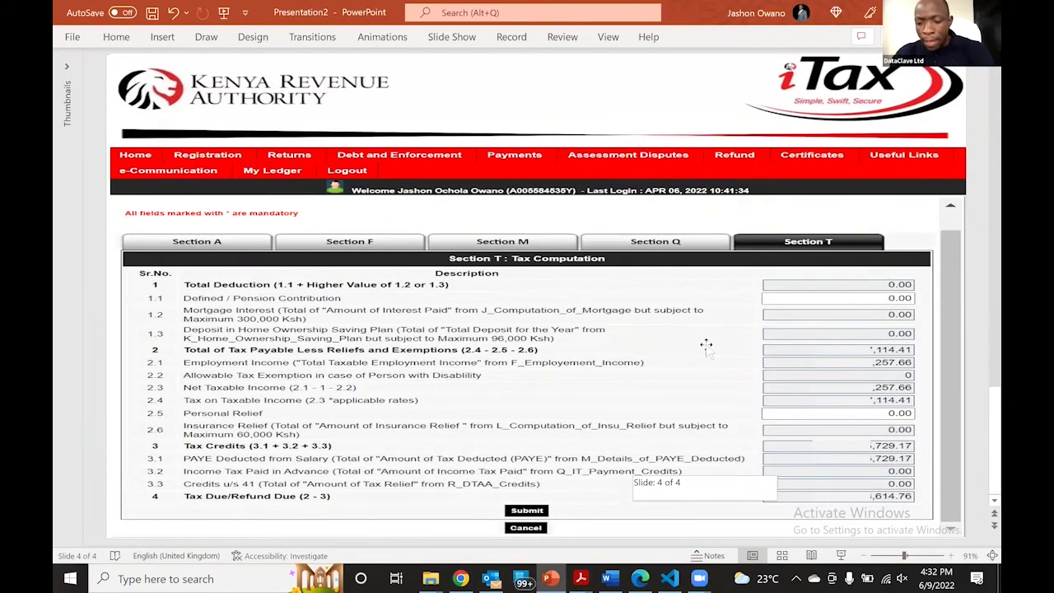
{"action": "scroll", "coordinate": [704, 343], "scroll_direction": "up", "scroll_amount": 1}
{"action": "scroll", "coordinate": [700, 341], "scroll_direction": "up", "scroll_amount": 2}
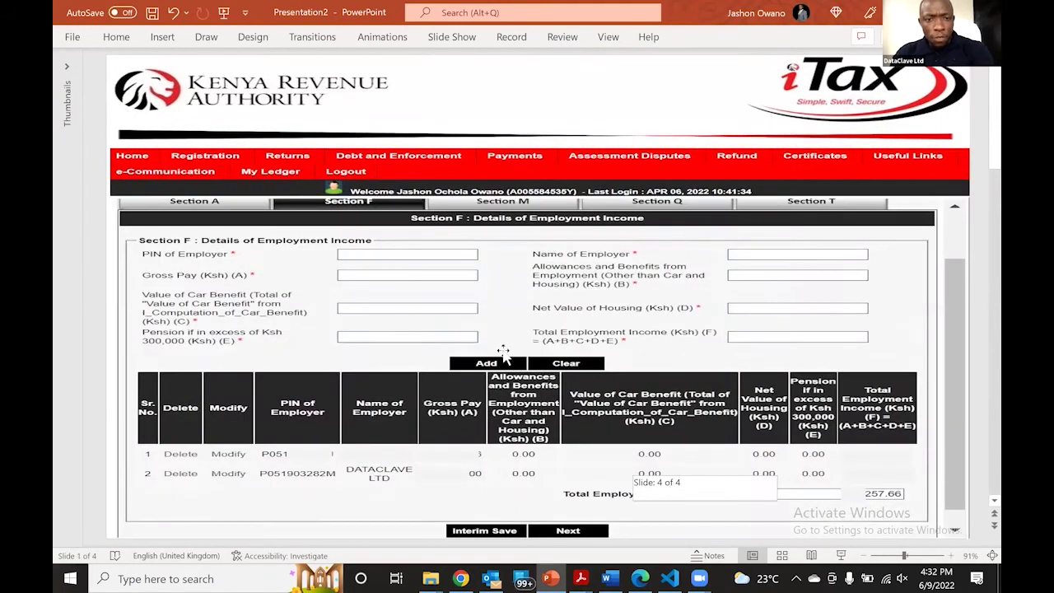
{"action": "scroll", "coordinate": [503, 424], "scroll_direction": "down", "scroll_amount": 1}
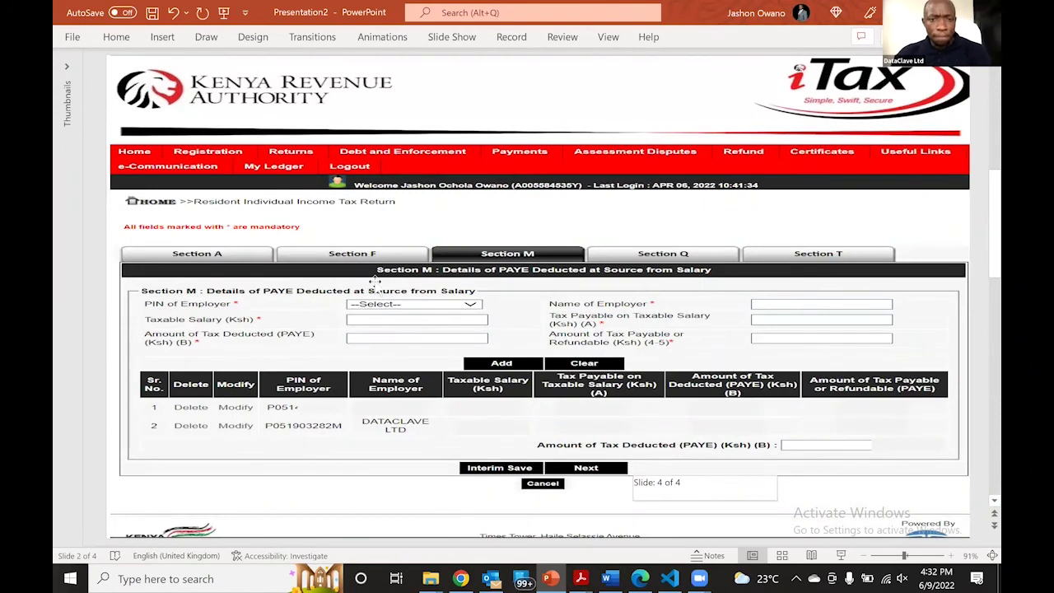
{"action": "scroll", "coordinate": [523, 337], "scroll_direction": "up", "scroll_amount": 1}
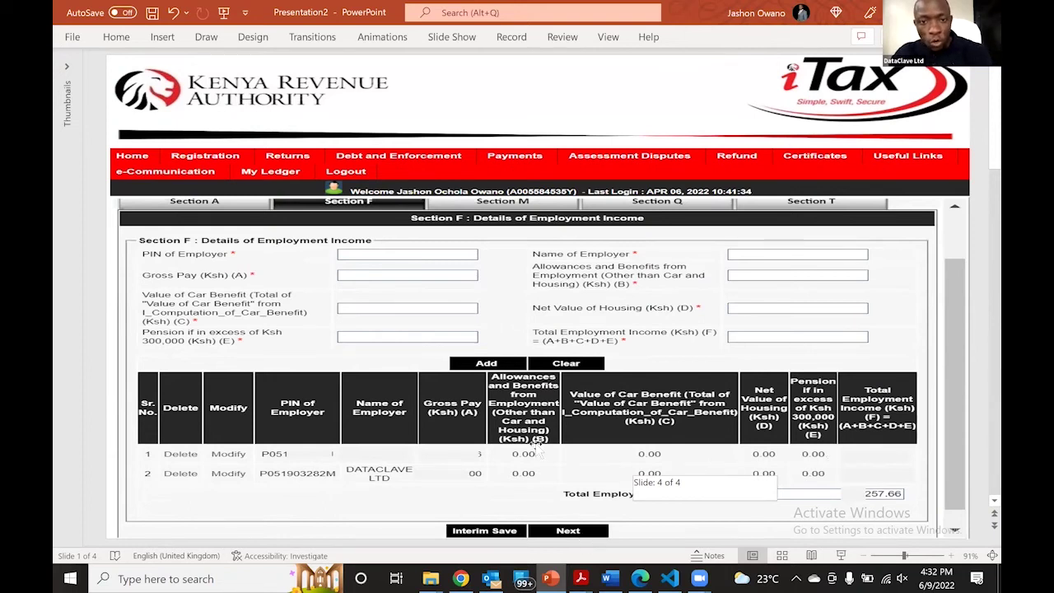
{"action": "scroll", "coordinate": [514, 409], "scroll_direction": "down", "scroll_amount": 1}
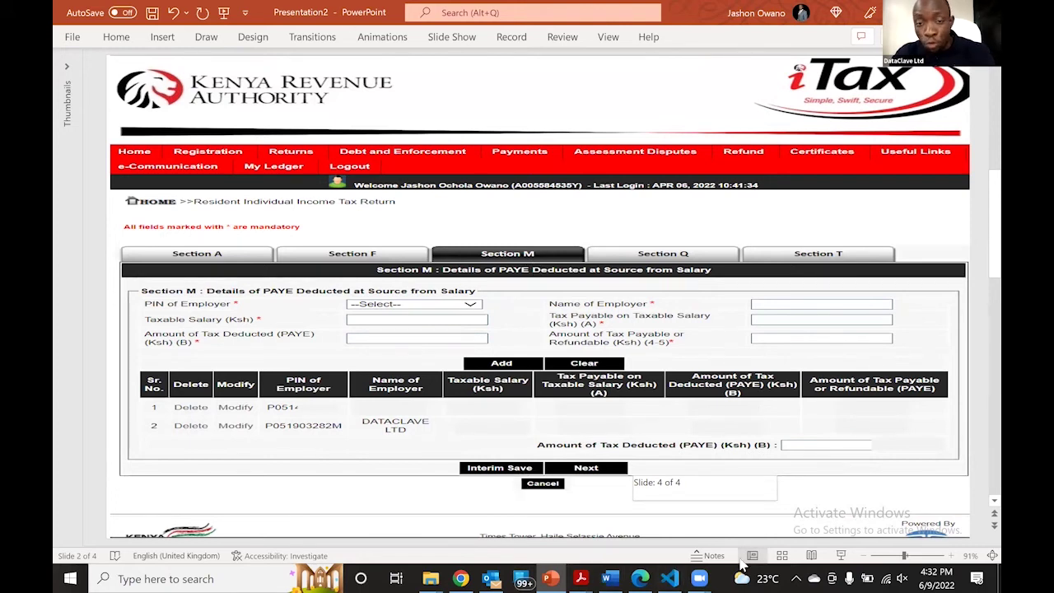
Examine the sample return's Section Q advance tax and Section T tax computation slides against its Section M and Section F details.
{"action": "scroll", "coordinate": [609, 379], "scroll_direction": "down", "scroll_amount": 1}
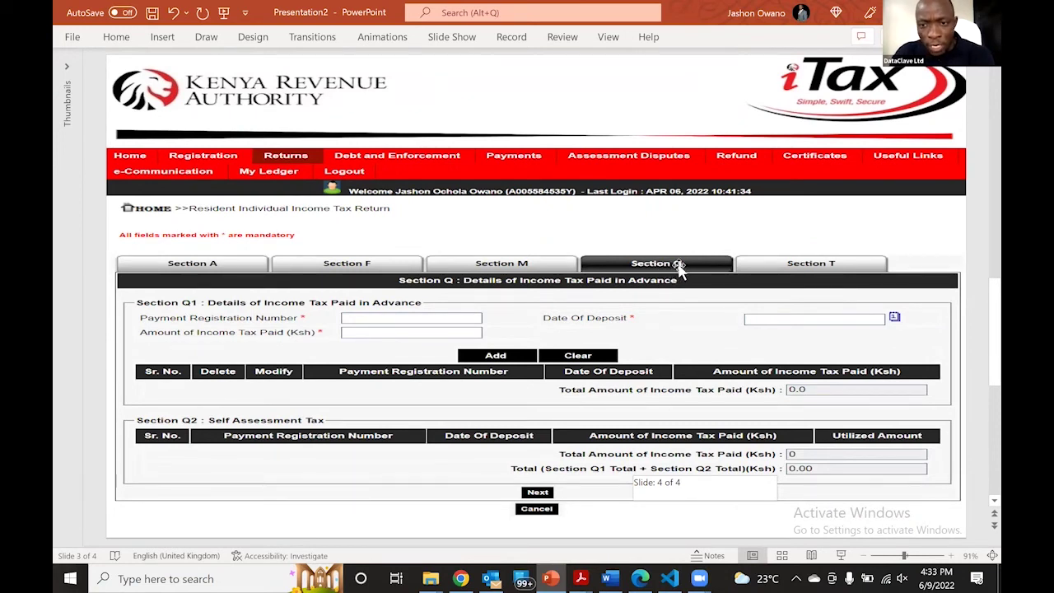
{"action": "scroll", "coordinate": [790, 243], "scroll_direction": "down", "scroll_amount": 1}
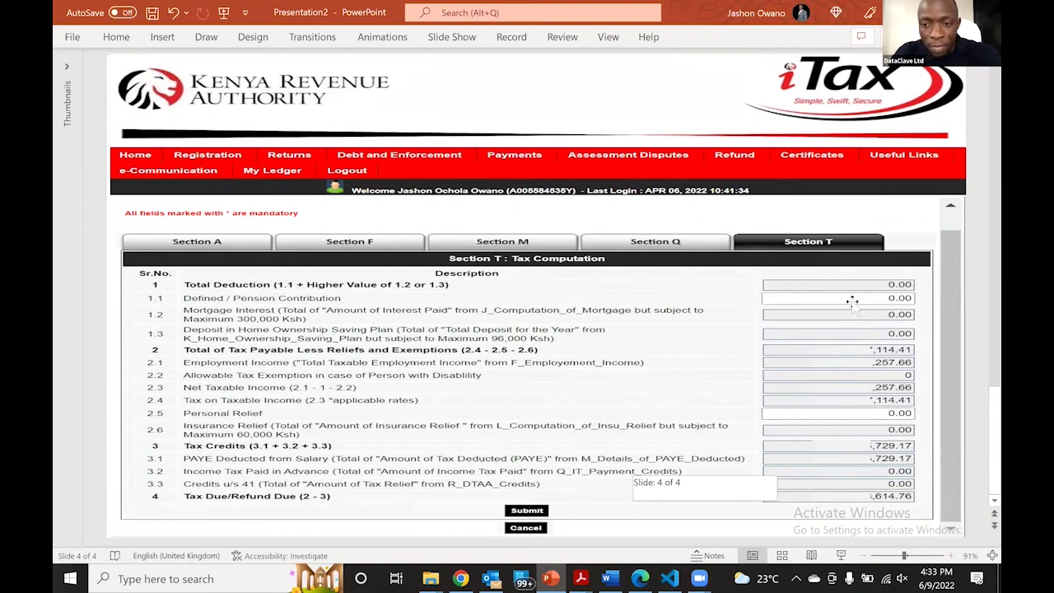
{"action": "scroll", "coordinate": [436, 251], "scroll_direction": "up", "scroll_amount": 2}
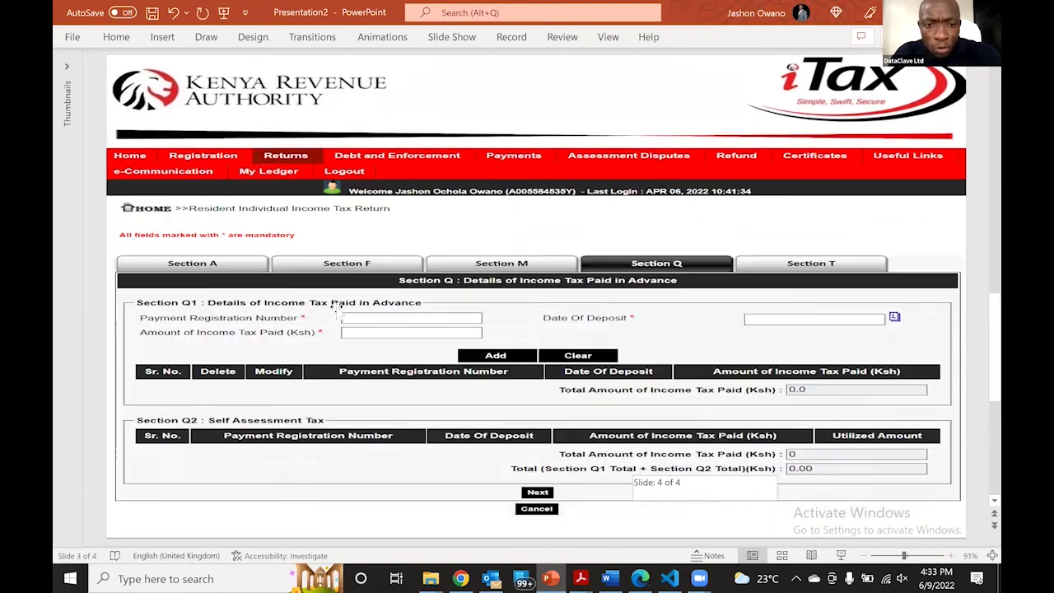
{"action": "scroll", "coordinate": [371, 263], "scroll_direction": "up", "scroll_amount": 1}
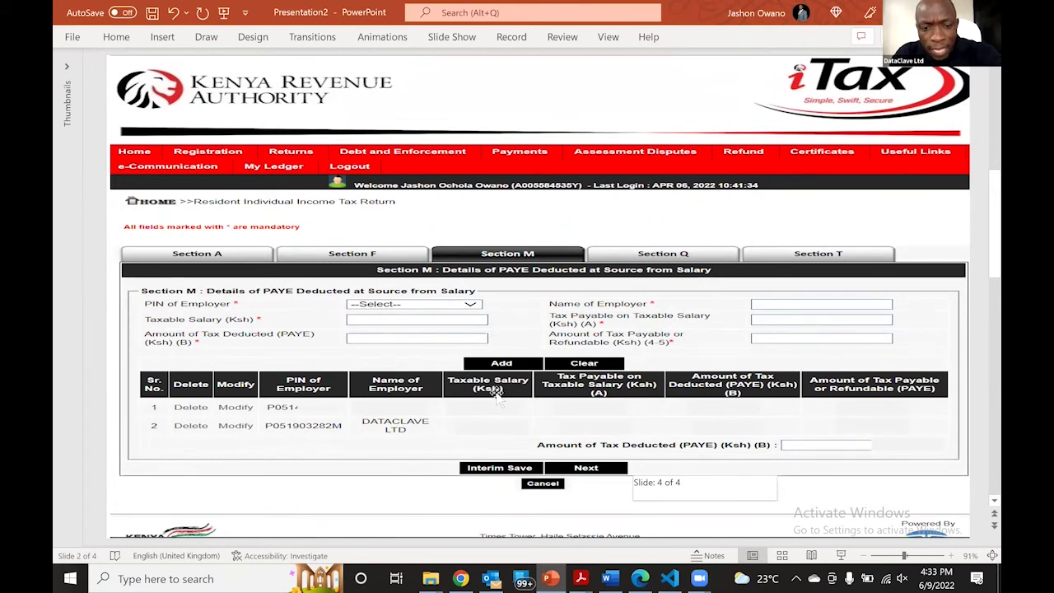
{"action": "scroll", "coordinate": [467, 387], "scroll_direction": "up", "scroll_amount": 1}
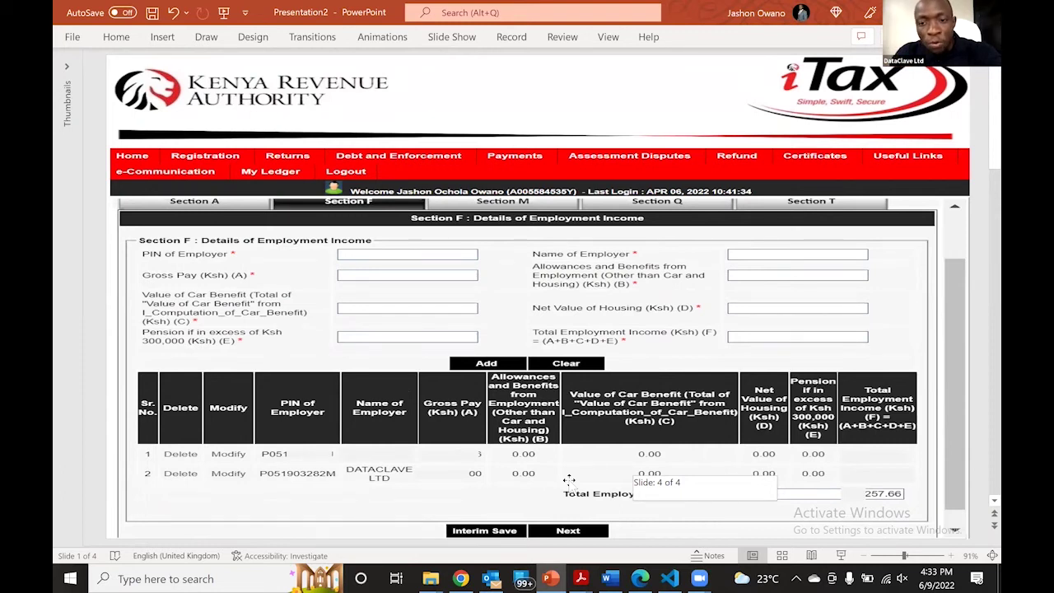
{"action": "scroll", "coordinate": [568, 479], "scroll_direction": "down", "scroll_amount": 3}
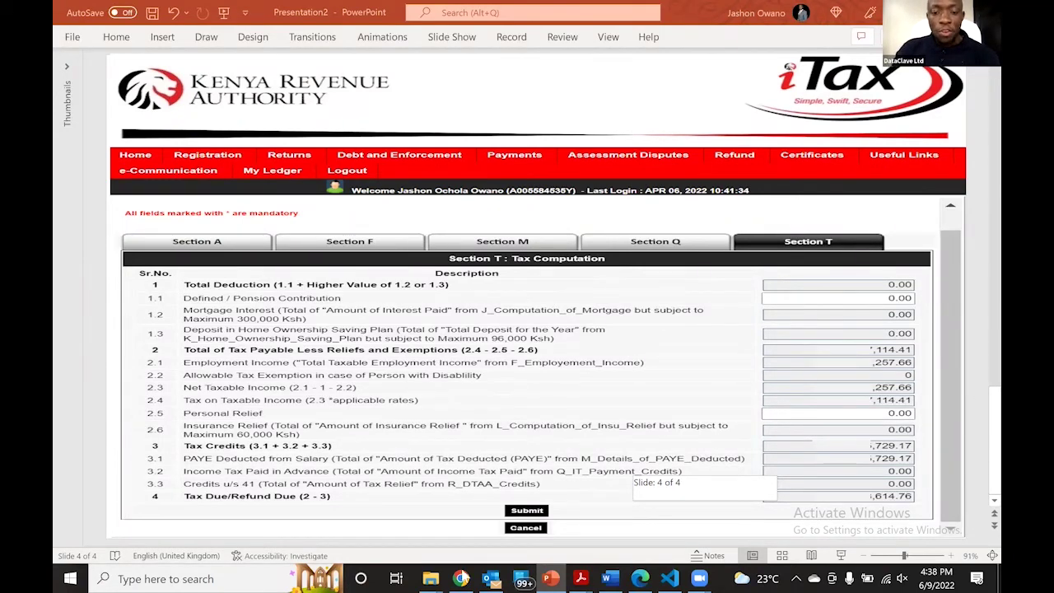
Switch to the iTax portal and start filing a return for the Income Tax - Resident Individual obligation.
{"action": "left_click", "coordinate": [460, 579]}
{"action": "mouse_move", "coordinate": [345, 188]}
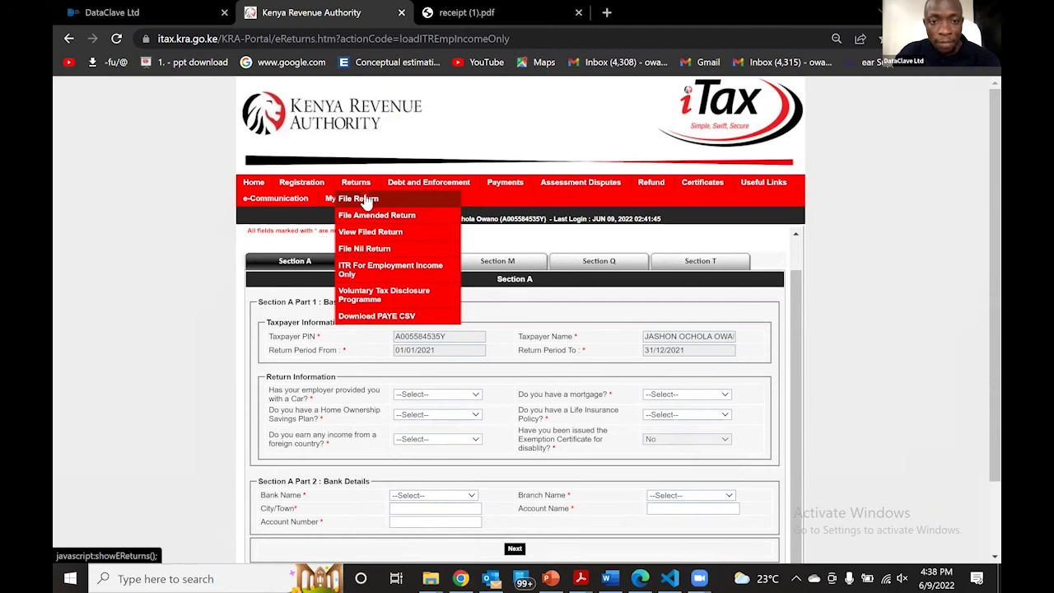
{"action": "left_click", "coordinate": [374, 203]}
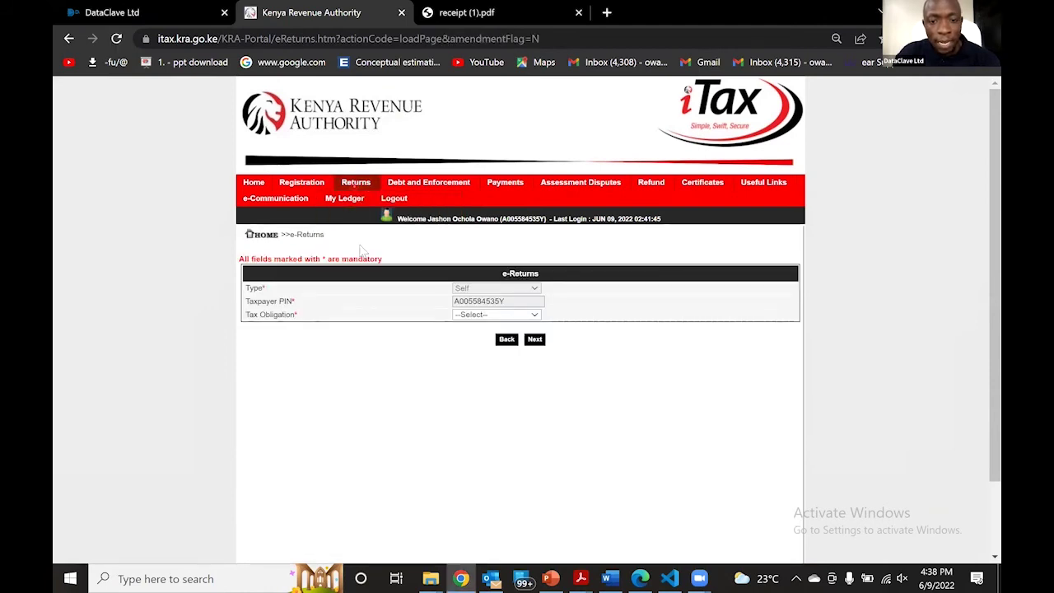
{"action": "left_click", "coordinate": [481, 317]}
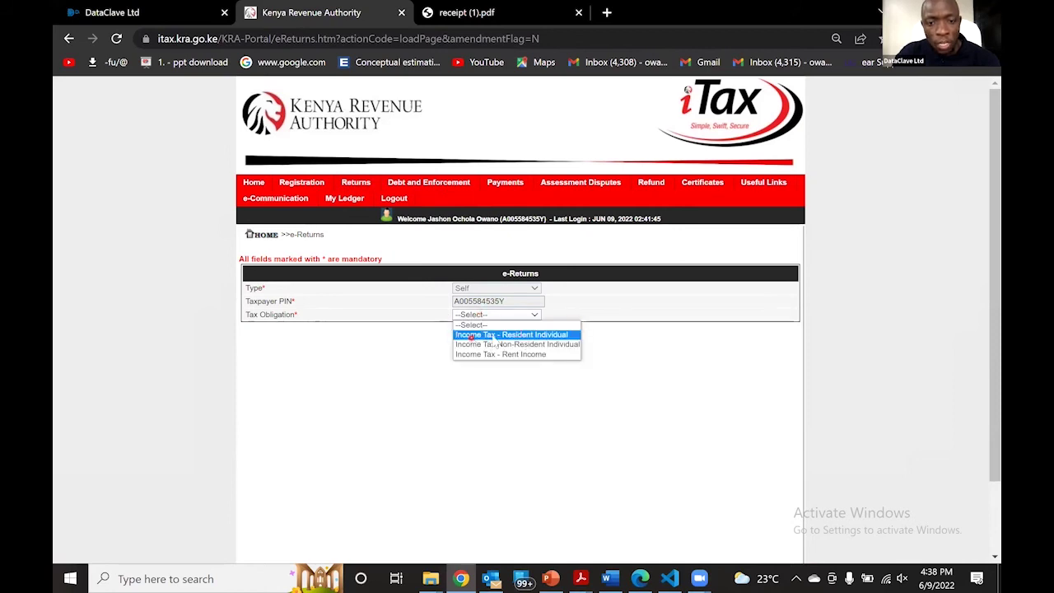
{"action": "left_click", "coordinate": [530, 335]}
{"action": "left_click", "coordinate": [534, 339]}
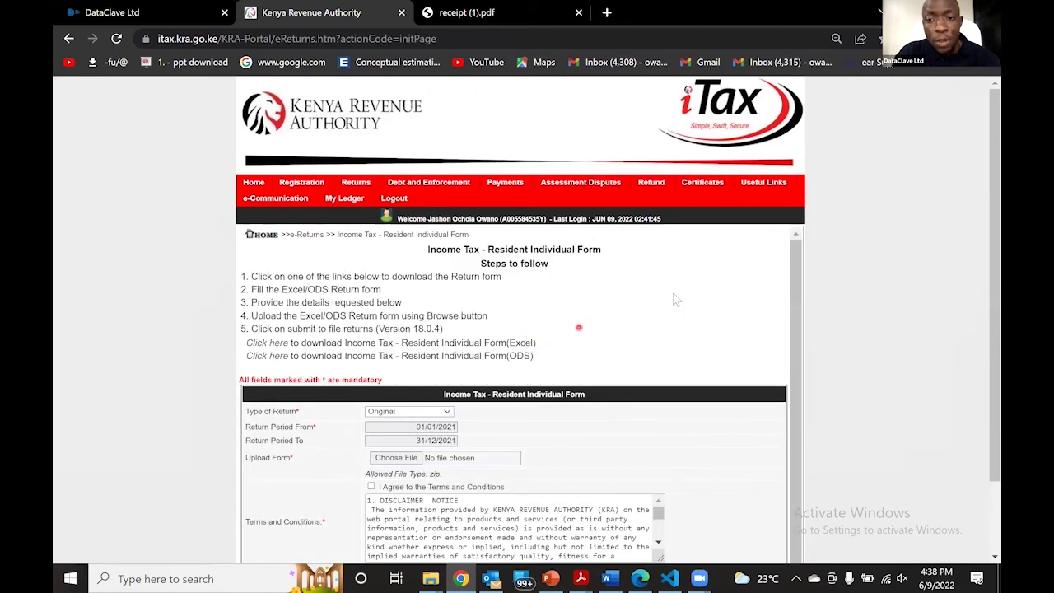
Download the Excel version of the Resident Individual return form and open the IT1_Individual_Resident_Return_XLS workbook.
{"action": "scroll", "coordinate": [770, 333], "scroll_direction": "down", "scroll_amount": 1}
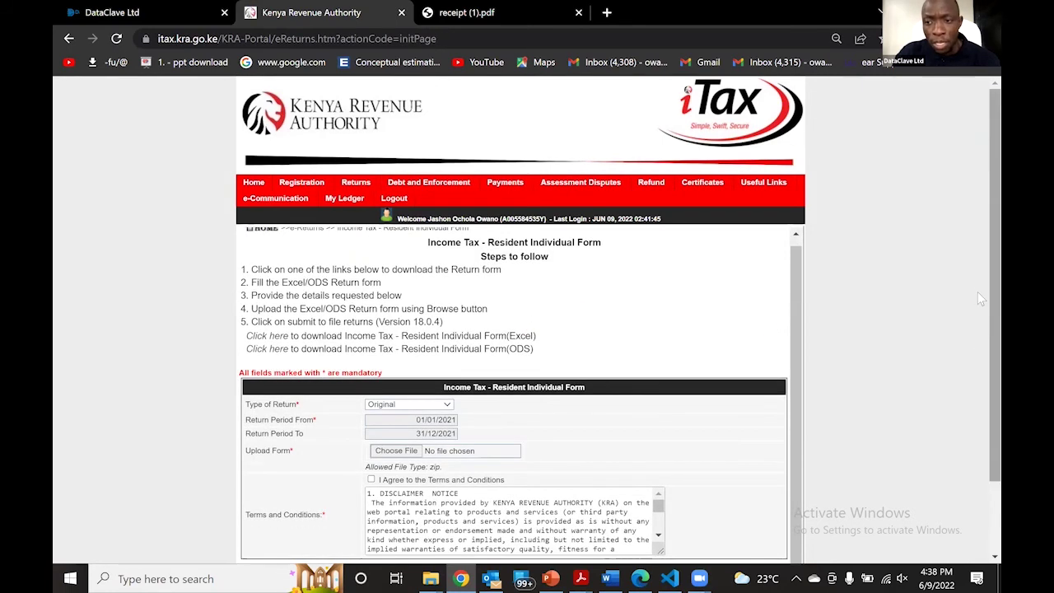
{"action": "scroll", "coordinate": [977, 325], "scroll_direction": "down", "scroll_amount": 1}
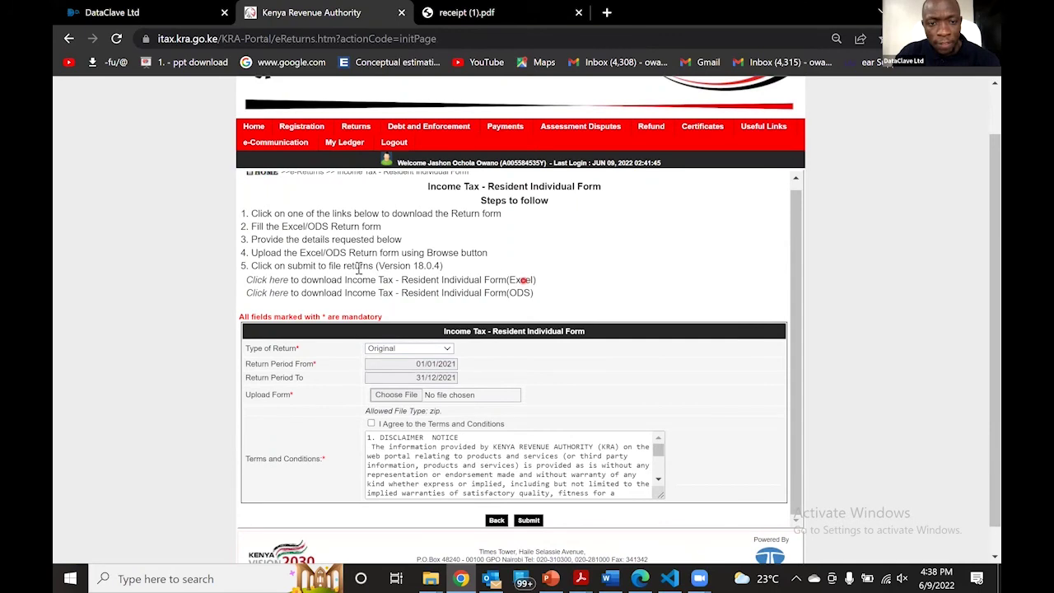
{"action": "left_click", "coordinate": [283, 280]}
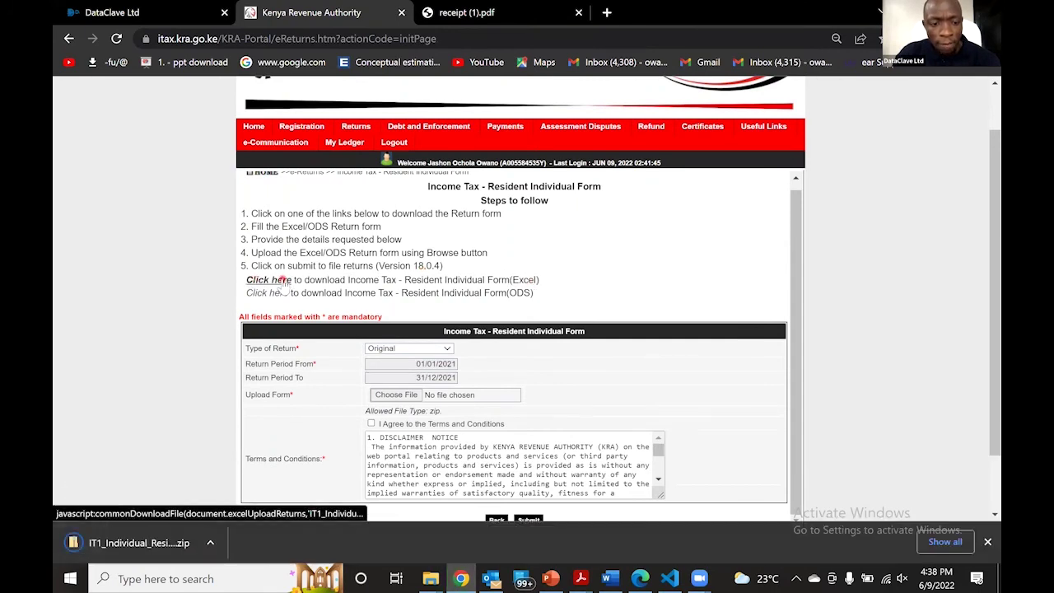
{"action": "left_click", "coordinate": [212, 542]}
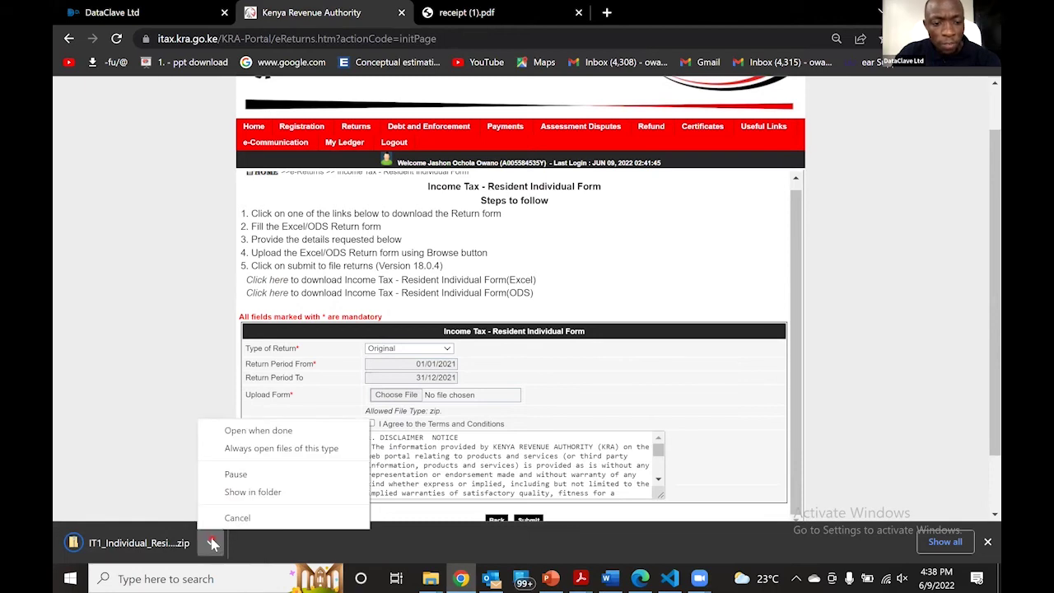
{"action": "left_click", "coordinate": [265, 431]}
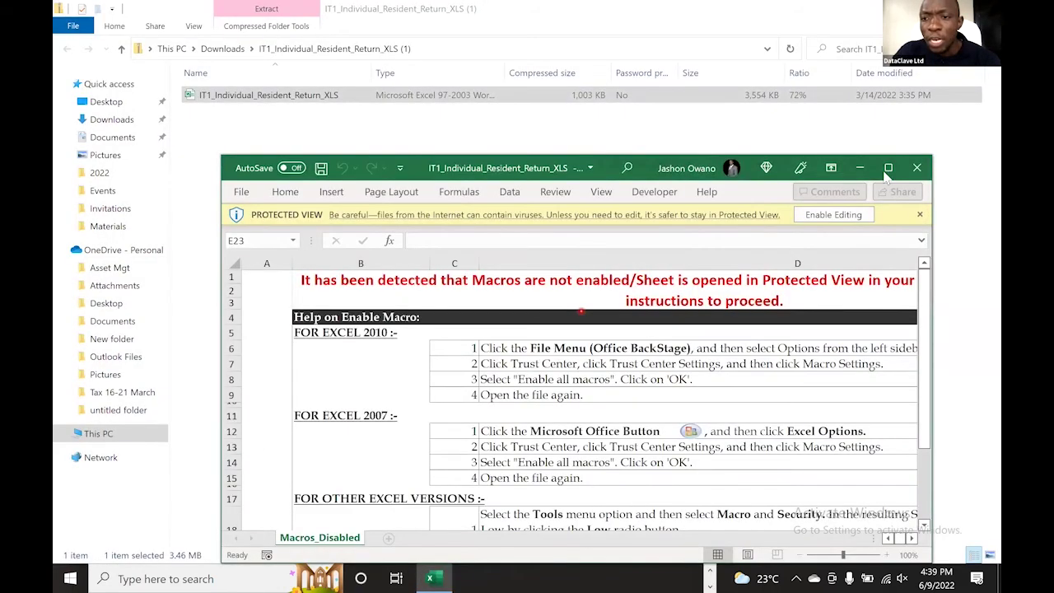
Maximise the return workbook, enable editing and macros, and dismiss the cut-and-paste notice.
{"action": "left_click", "coordinate": [888, 169]}
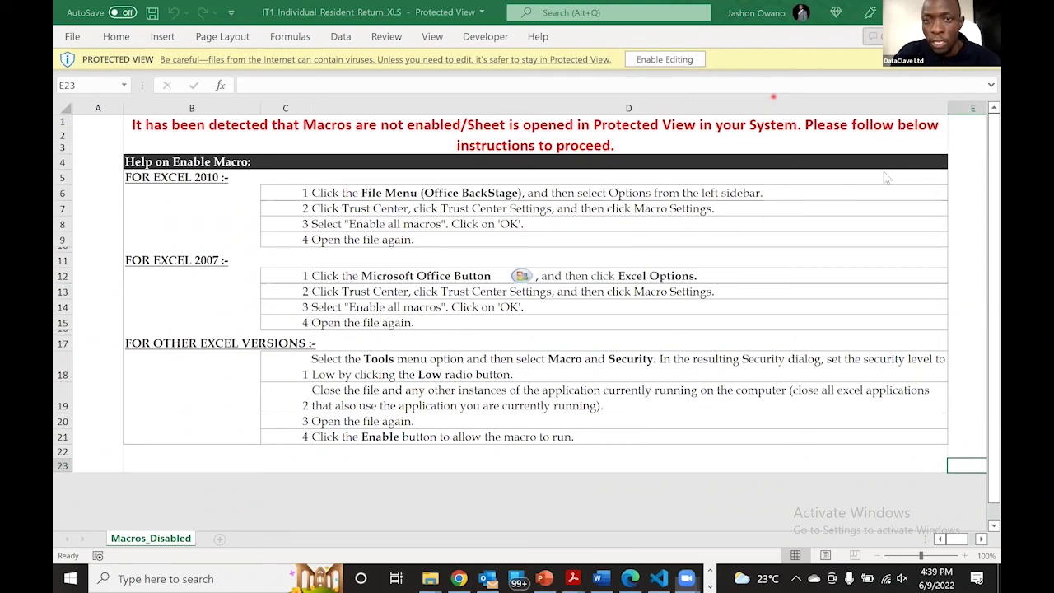
{"action": "left_click", "coordinate": [682, 60]}
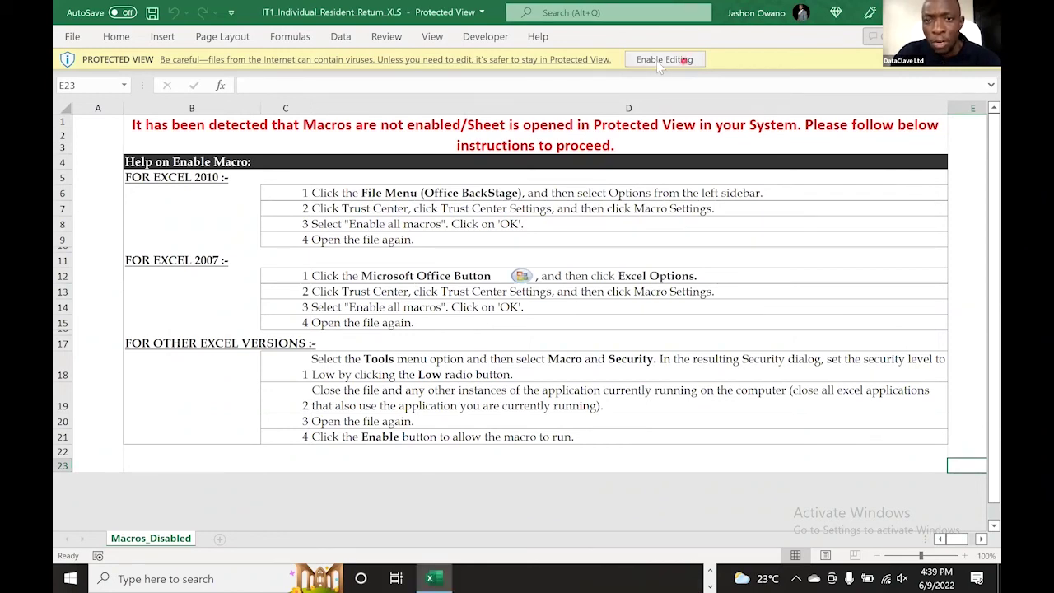
{"action": "left_click", "coordinate": [680, 60]}
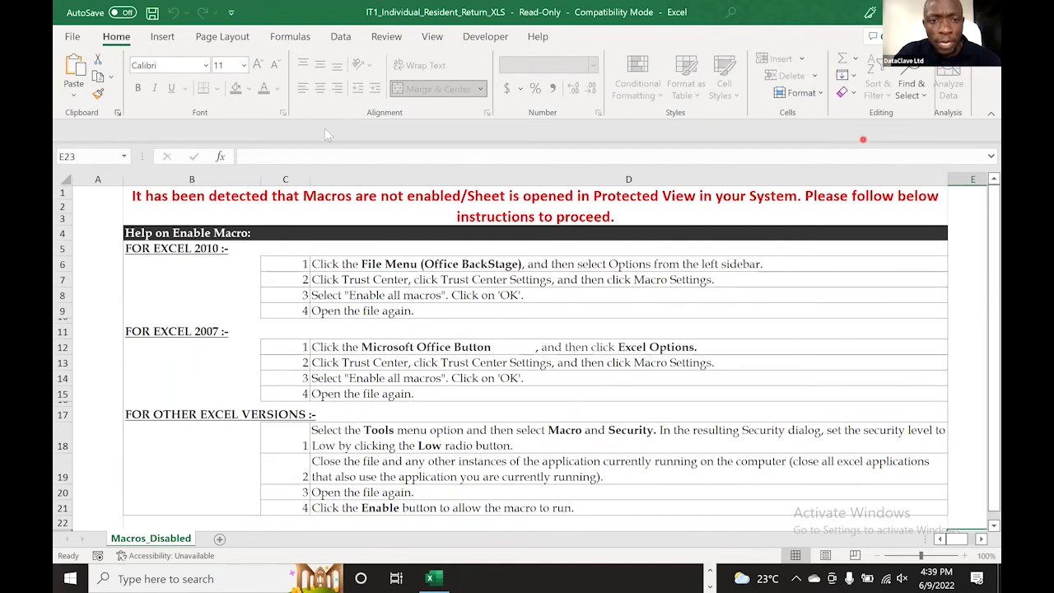
{"action": "left_click", "coordinate": [349, 130]}
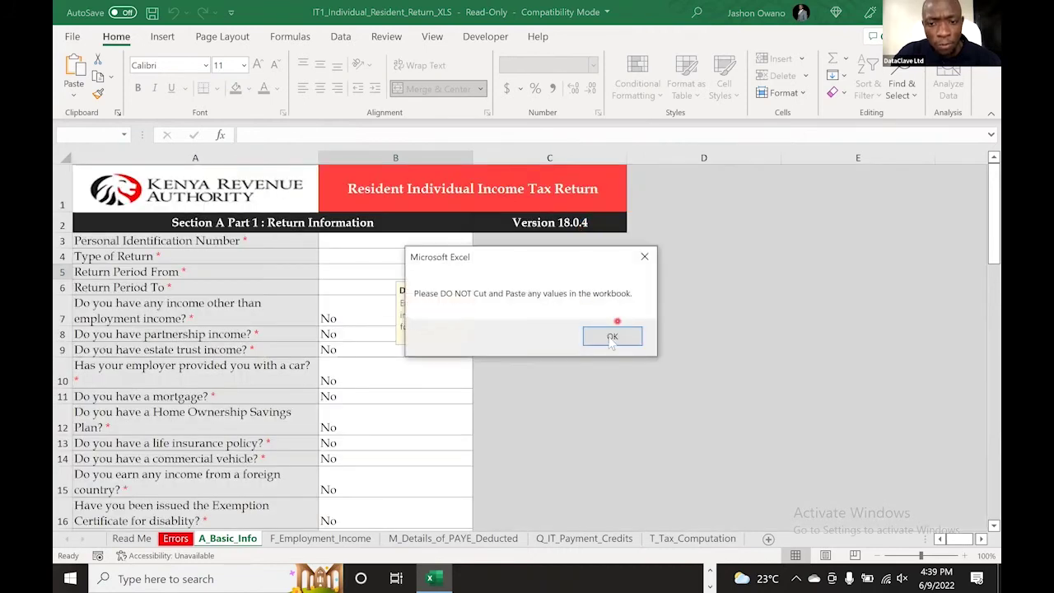
{"action": "left_click", "coordinate": [612, 334]}
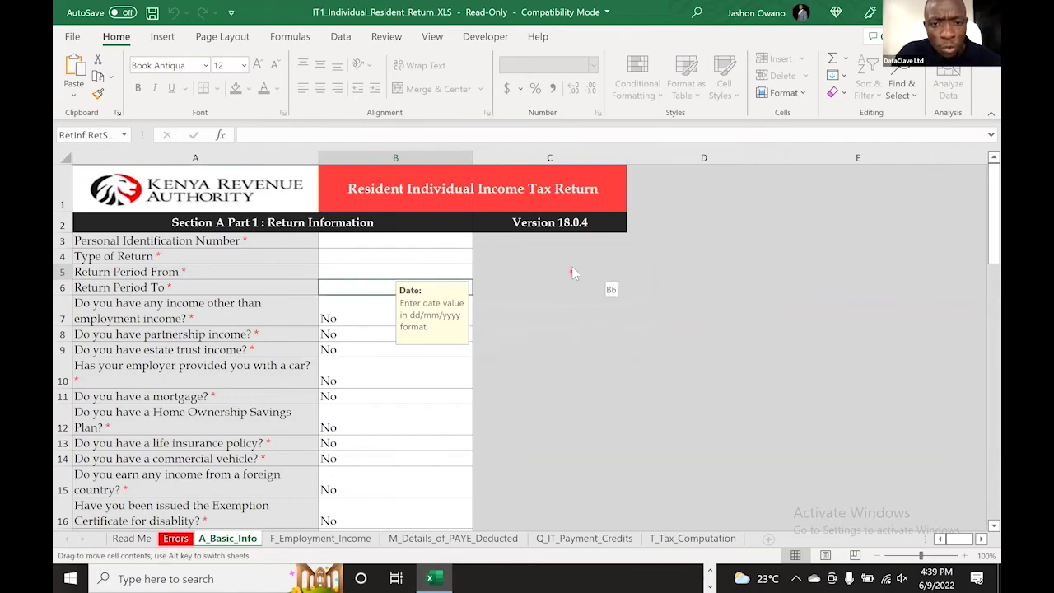
Move the date entry hint beside column B so it no longer covers the answer cells.
{"action": "double_click", "coordinate": [612, 288]}
{"action": "left_click", "coordinate": [531, 333]}
{"action": "left_click_drag", "start_coordinate": [466, 292], "coordinate": [539, 311]}
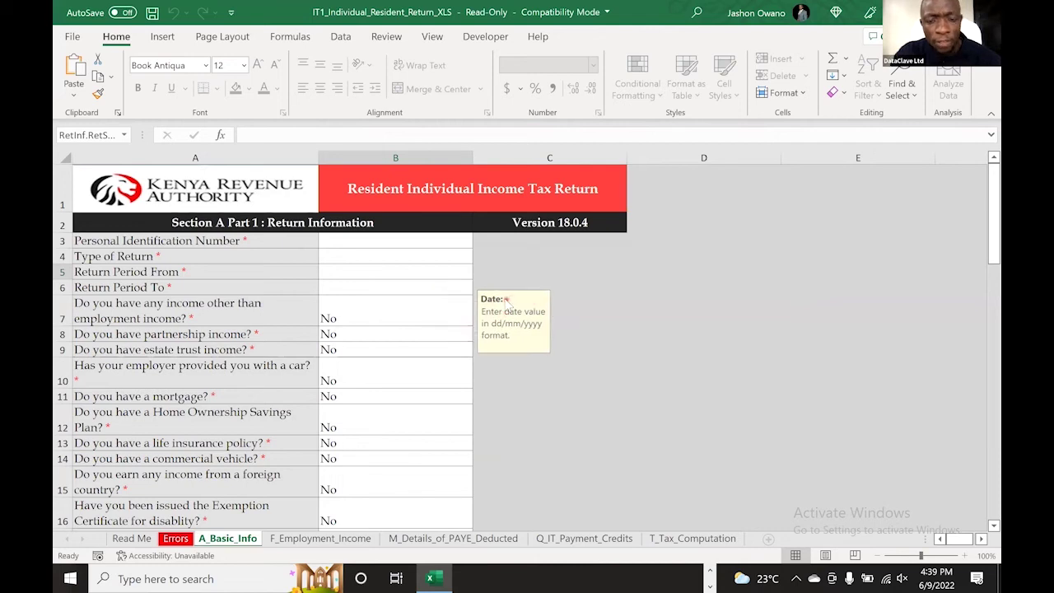
Examine the Personal Identification Number, Type of Return and Return Period From fields, including the available return types.
{"action": "left_click", "coordinate": [433, 244]}
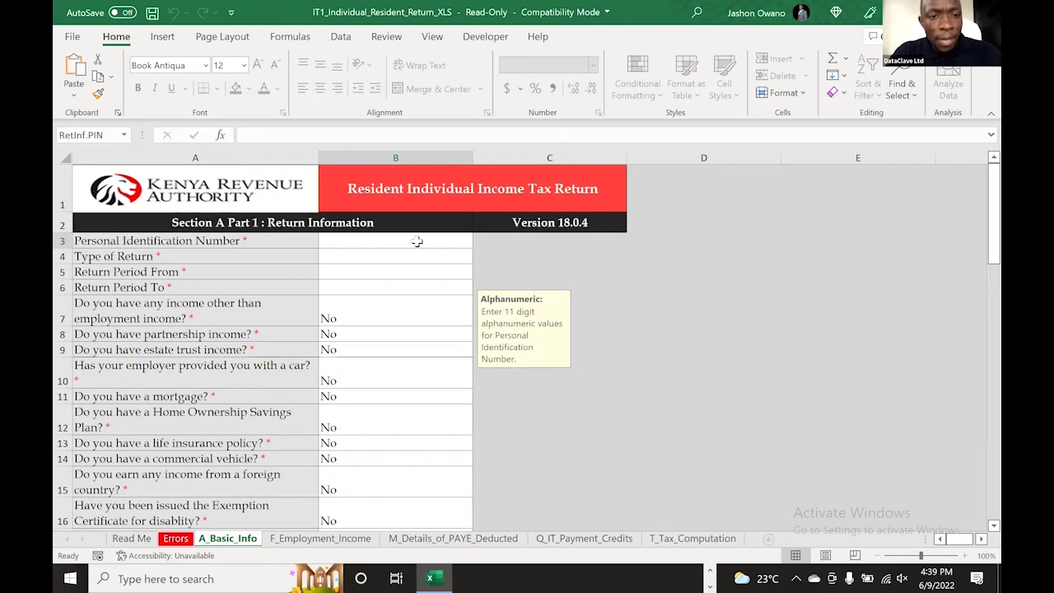
{"action": "left_click", "coordinate": [424, 245]}
{"action": "left_click", "coordinate": [444, 256]}
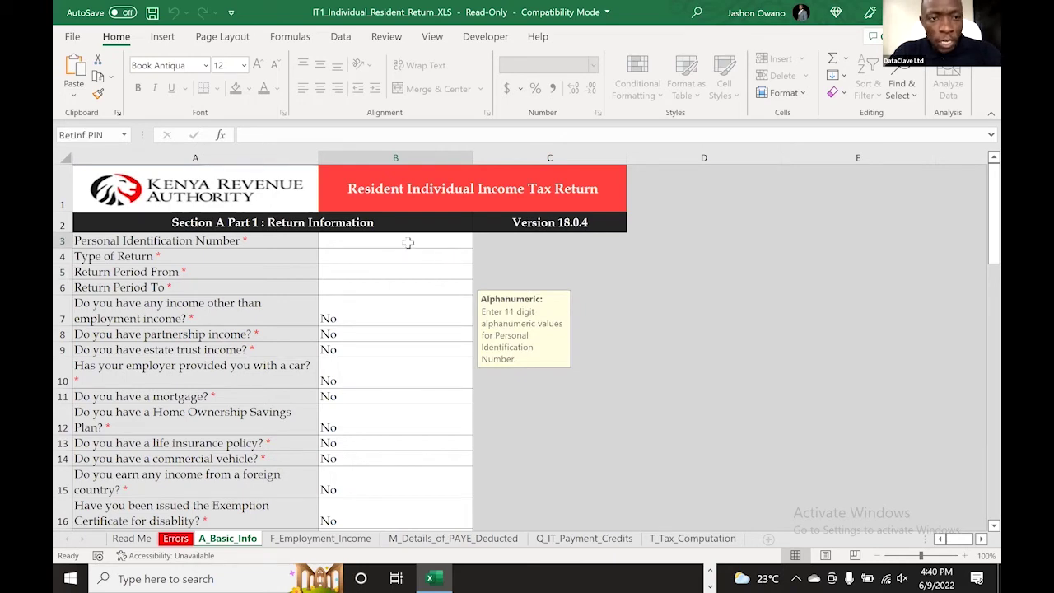
{"action": "left_click", "coordinate": [367, 240]}
{"action": "left_click", "coordinate": [392, 245]}
{"action": "left_click", "coordinate": [488, 234]}
{"action": "left_click", "coordinate": [465, 246]}
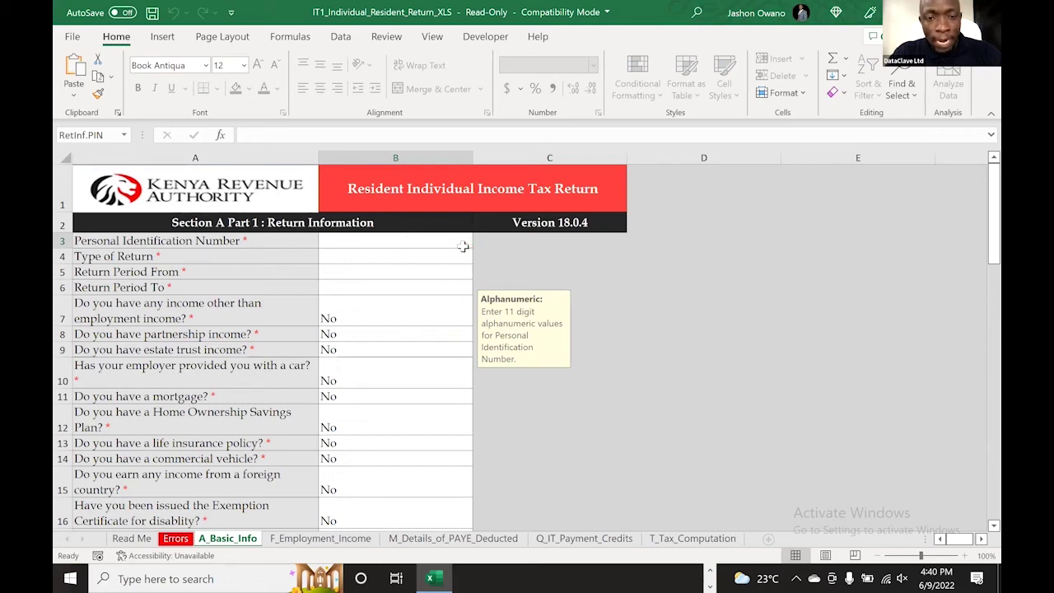
{"action": "left_click", "coordinate": [354, 262]}
{"action": "left_click", "coordinate": [480, 259]}
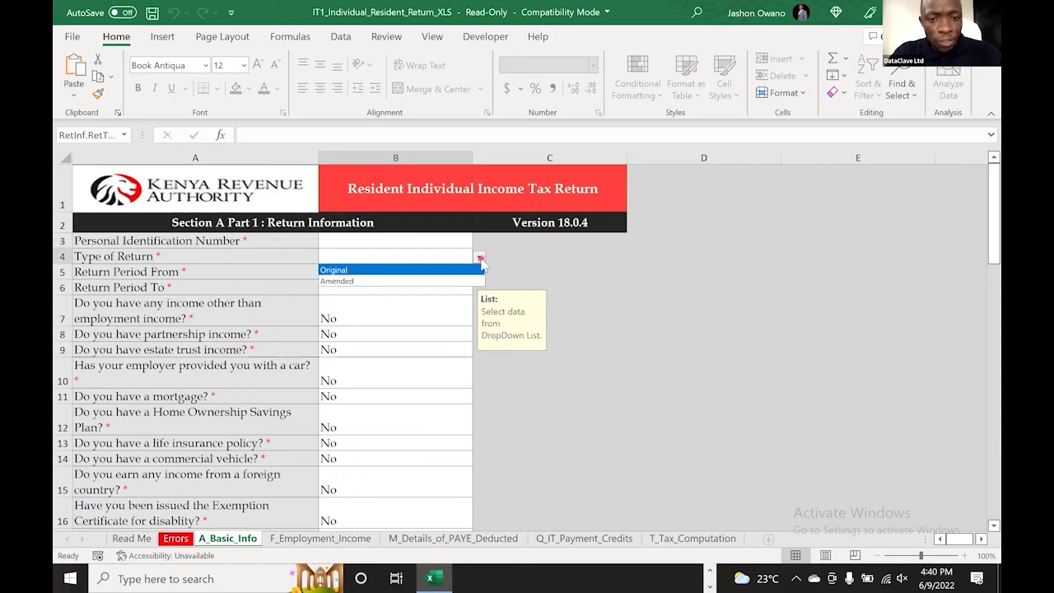
{"action": "key", "text": "Escape"}
{"action": "left_click", "coordinate": [347, 269]}
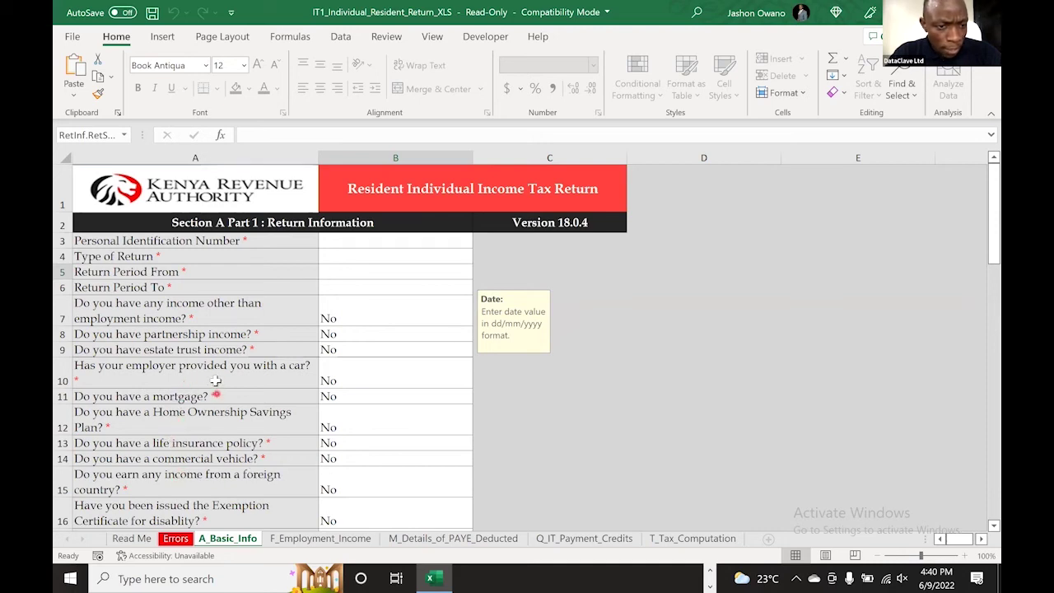
Examine the answer options for having income other than employment income, and view the Section F employment income sheet.
{"action": "left_click", "coordinate": [83, 304]}
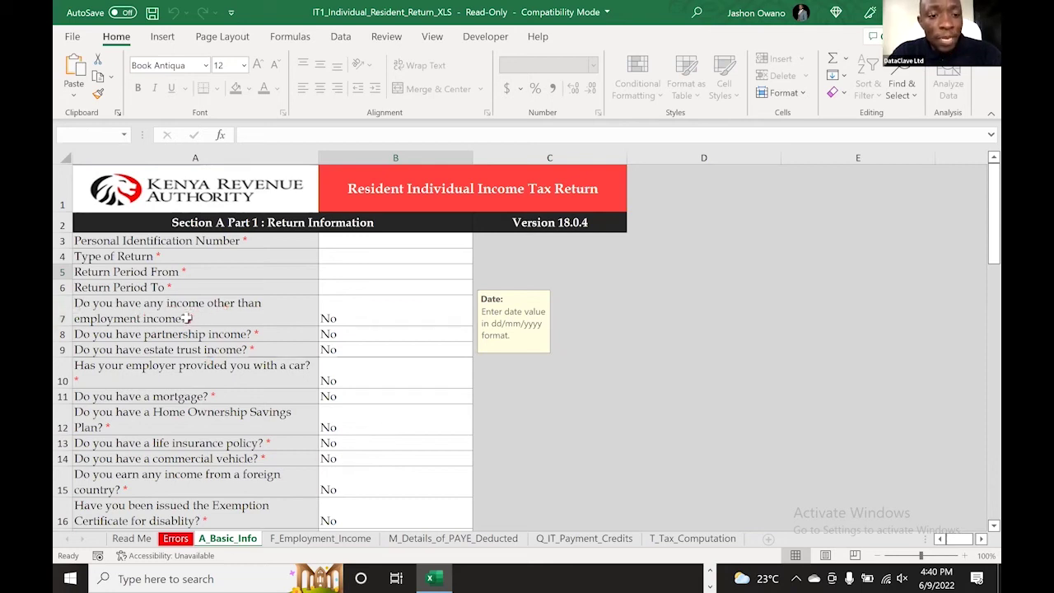
{"action": "left_click", "coordinate": [441, 313]}
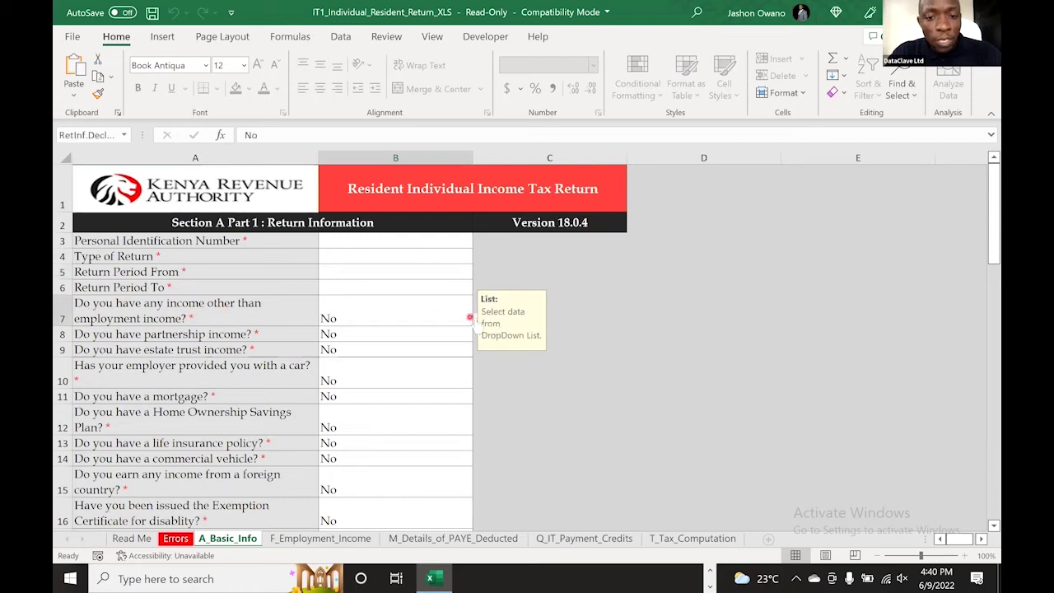
{"action": "left_click", "coordinate": [476, 319]}
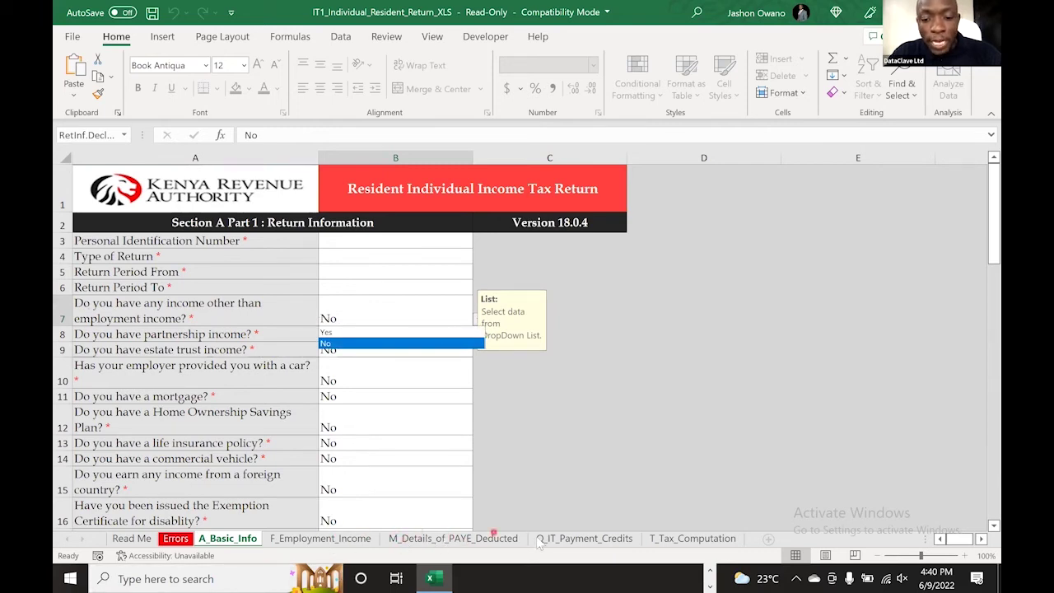
{"action": "left_click", "coordinate": [222, 547]}
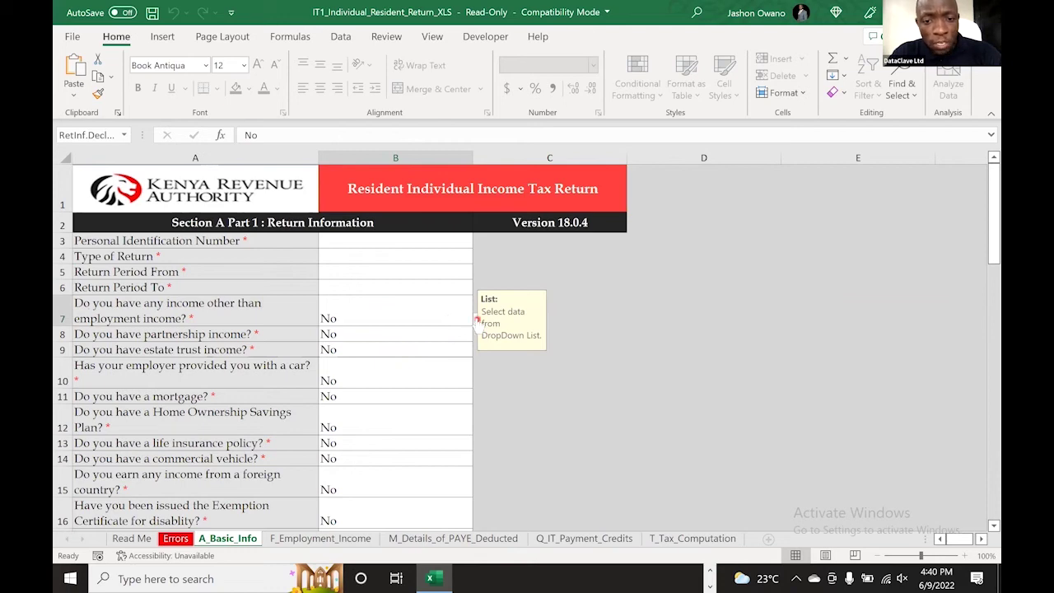
{"action": "left_click", "coordinate": [477, 319]}
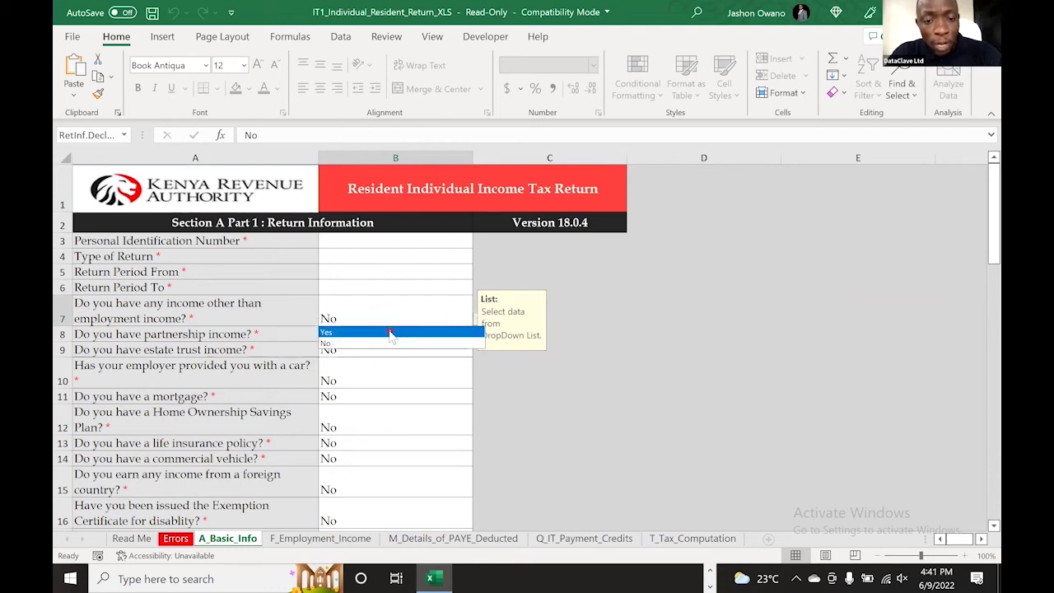
{"action": "left_click", "coordinate": [331, 541]}
{"action": "left_click", "coordinate": [333, 539]}
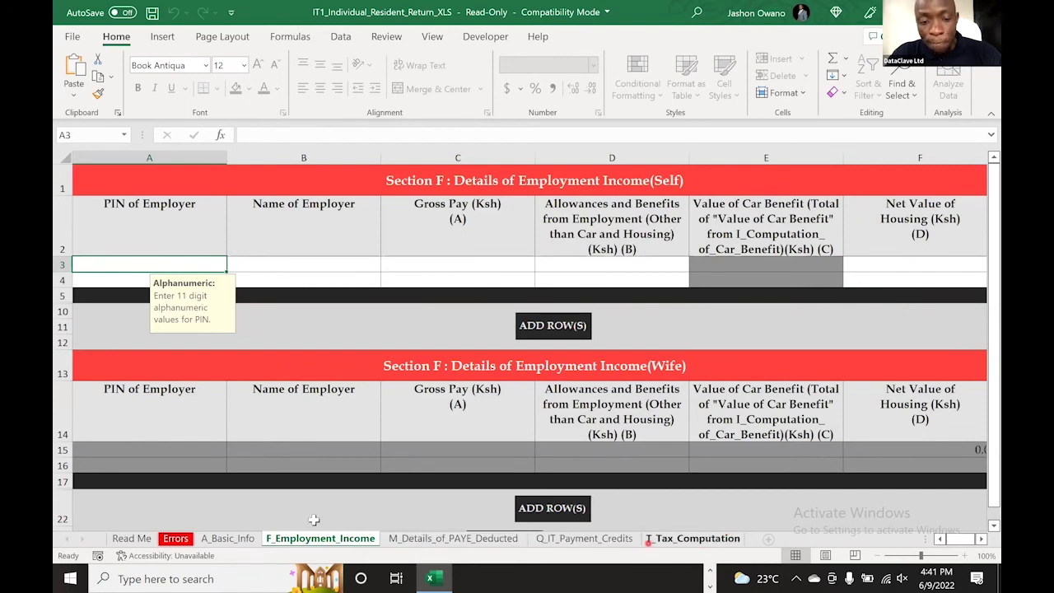
Answer Yes to having income other than employment income in the basic information section, and dismiss the return period notice.
{"action": "left_click", "coordinate": [227, 538]}
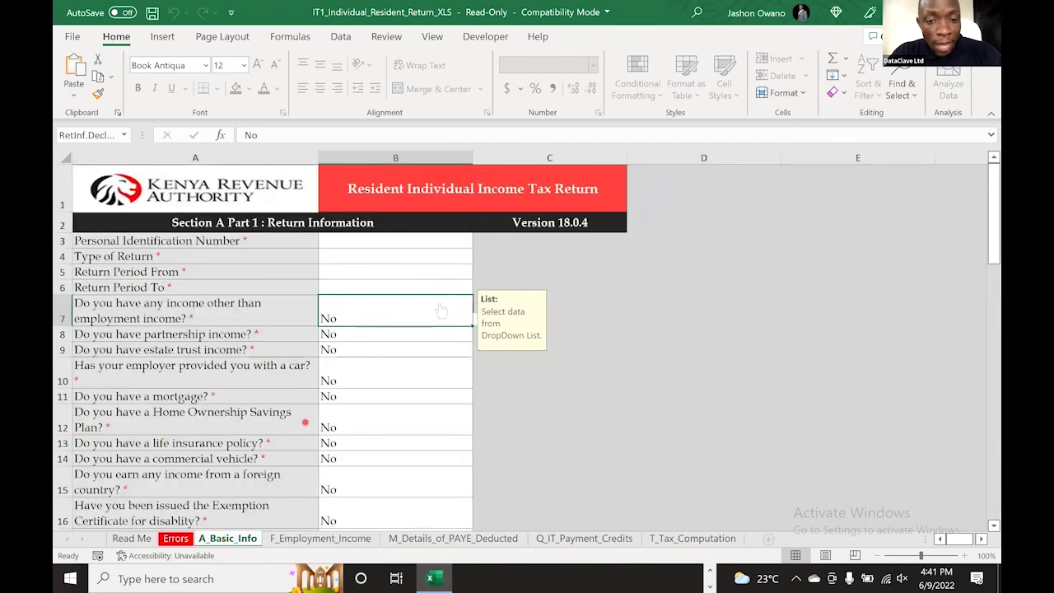
{"action": "left_click", "coordinate": [475, 320]}
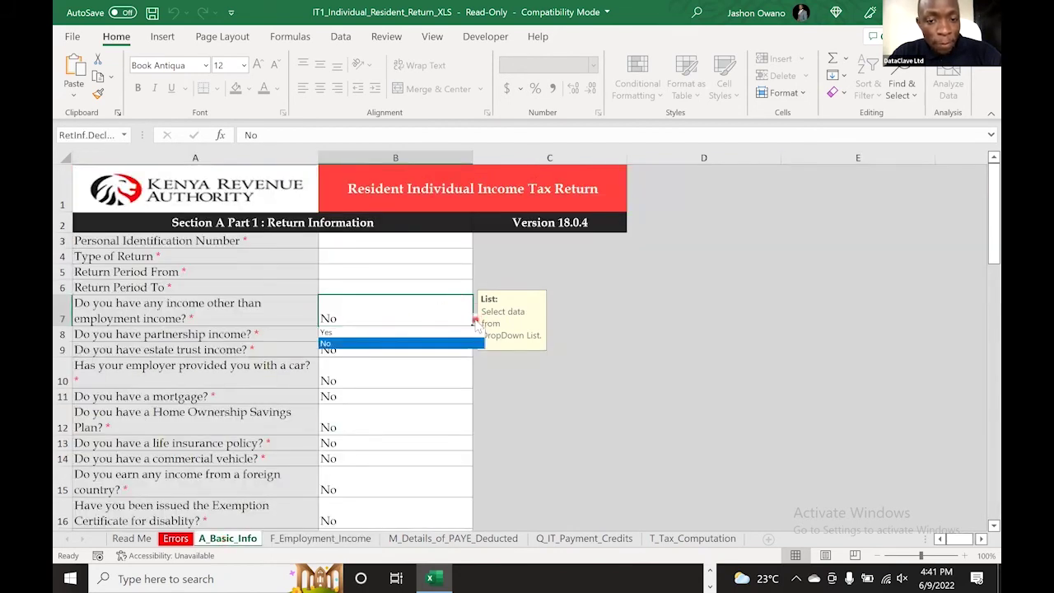
{"action": "left_click", "coordinate": [423, 332]}
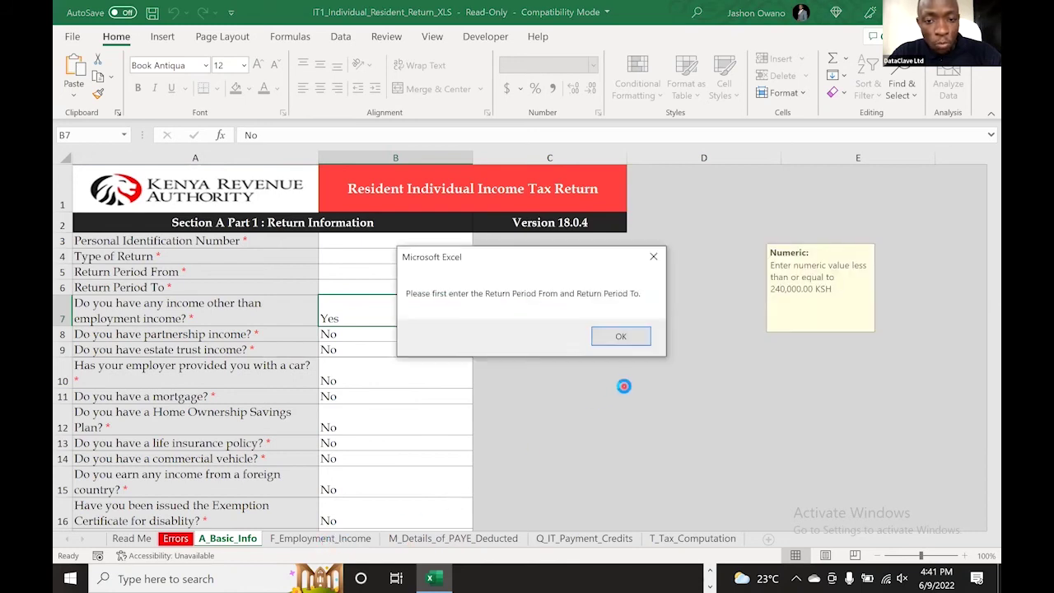
{"action": "left_click", "coordinate": [620, 338]}
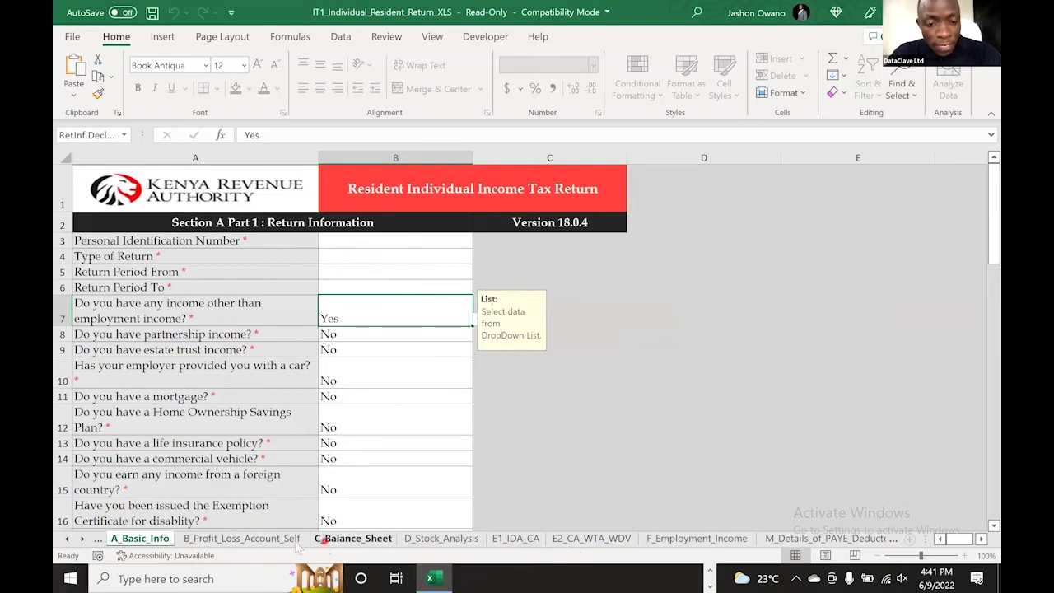
Examine the income category columns of the Section B profit and loss account for self, from Business through Other.
{"action": "left_click", "coordinate": [268, 539]}
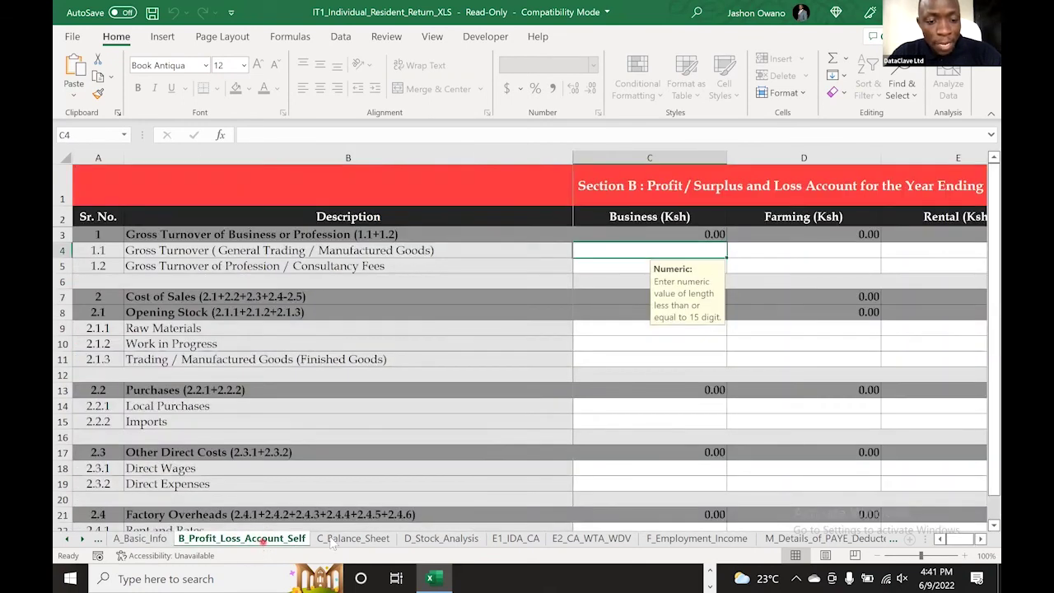
{"action": "left_click", "coordinate": [333, 540]}
{"action": "left_click", "coordinate": [294, 541]}
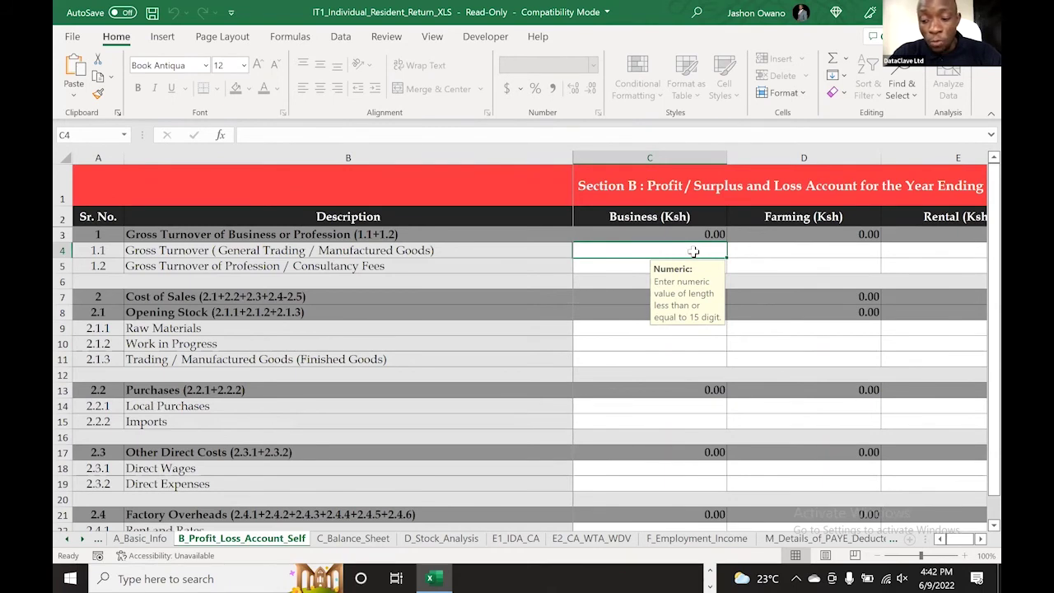
{"action": "key", "text": "Tab"}
{"action": "key", "text": "Tab"}
{"action": "key", "text": "Tab"}
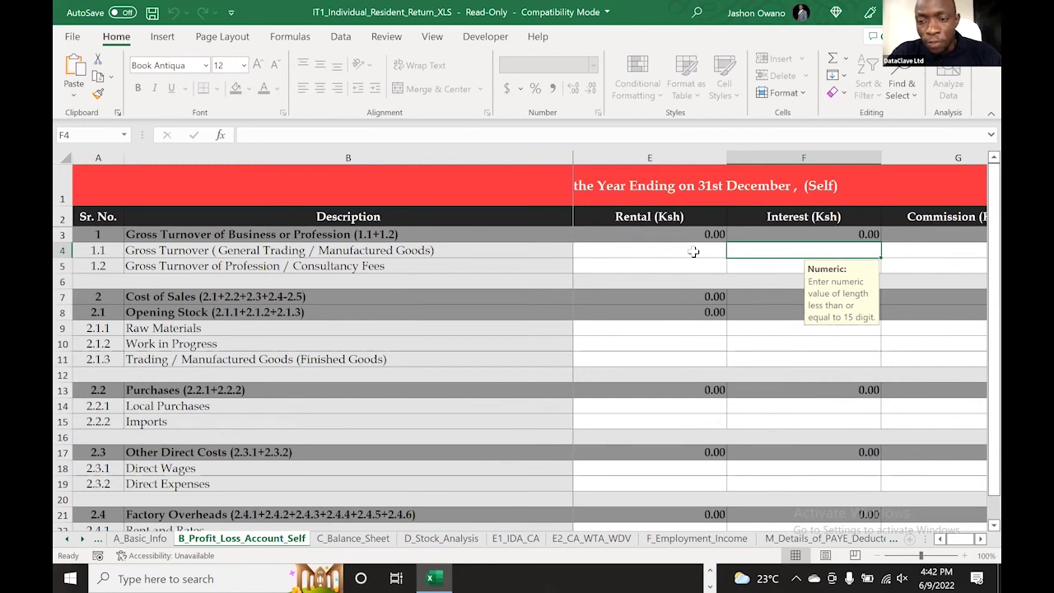
{"action": "key", "text": "Tab"}
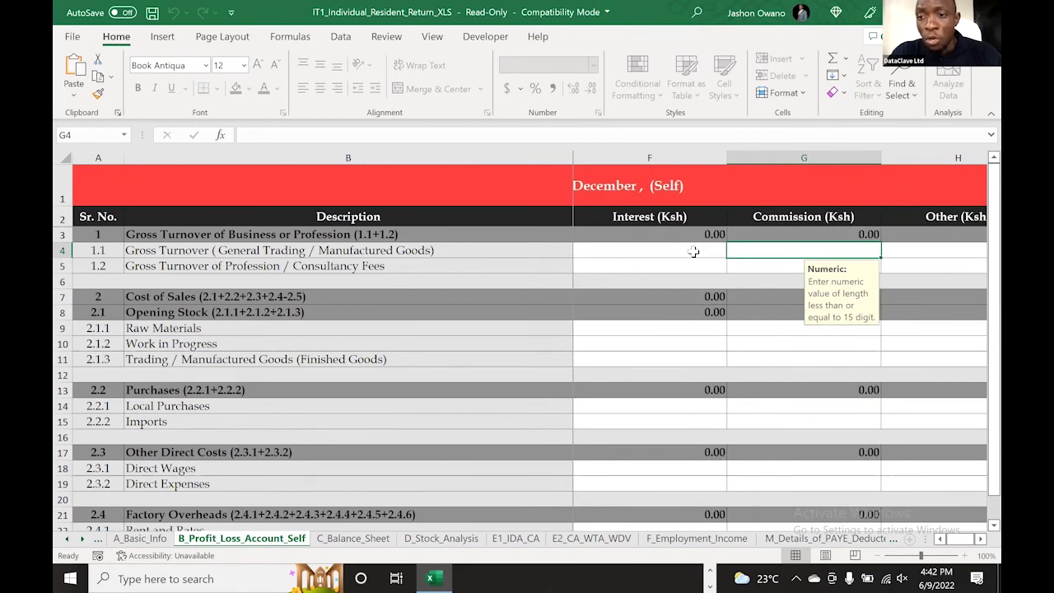
{"action": "key", "text": "Tab"}
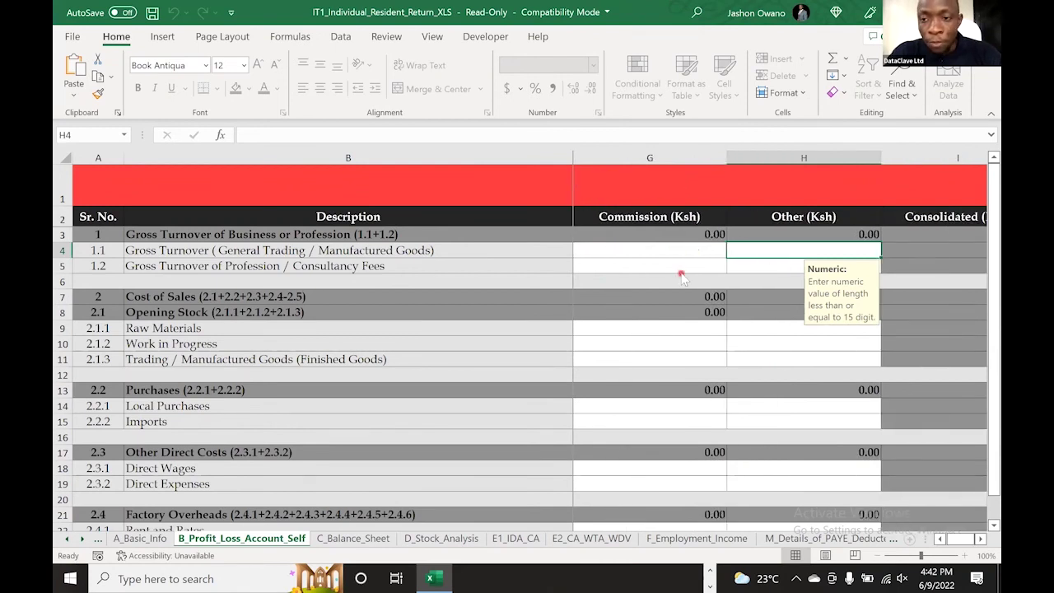
{"action": "key", "text": "Home"}
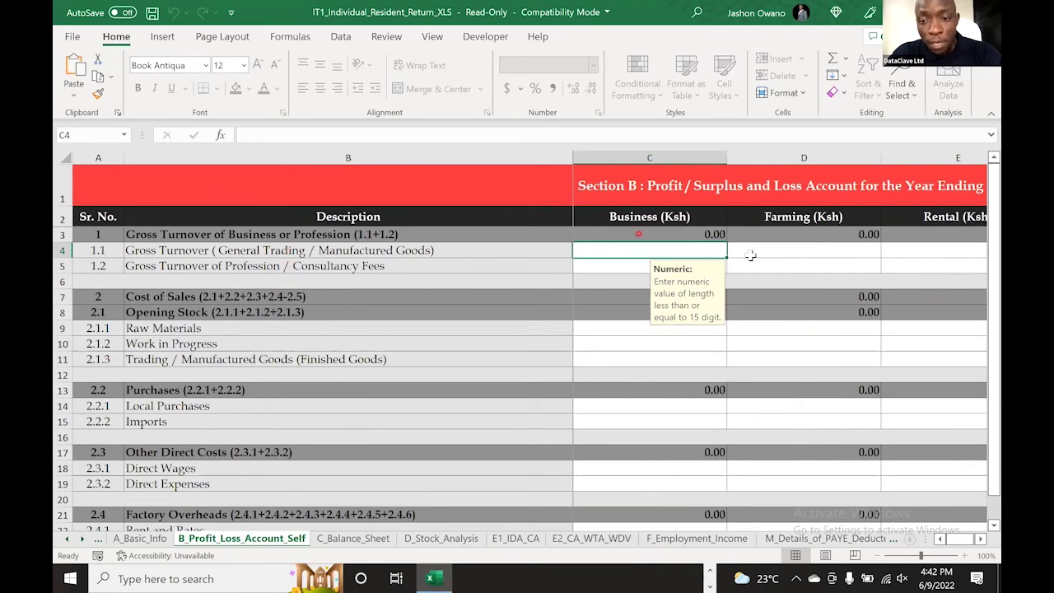
Examine the Business column's lines for gross turnover, cost of sales, factory overheads, closing stock and gross profit.
{"action": "left_click", "coordinate": [639, 259]}
{"action": "left_click", "coordinate": [639, 248]}
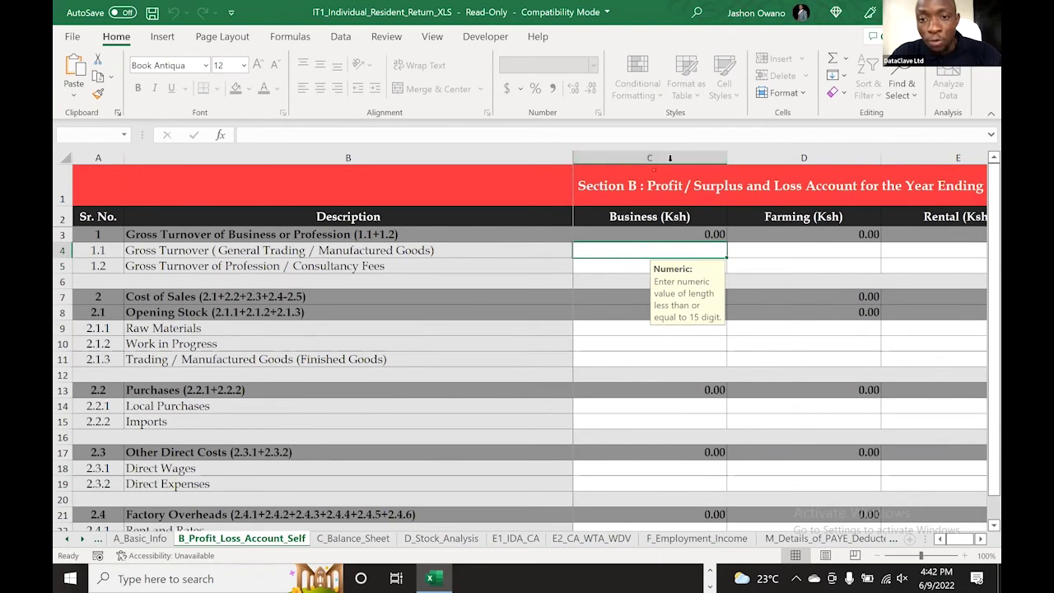
{"action": "left_click", "coordinate": [648, 245]}
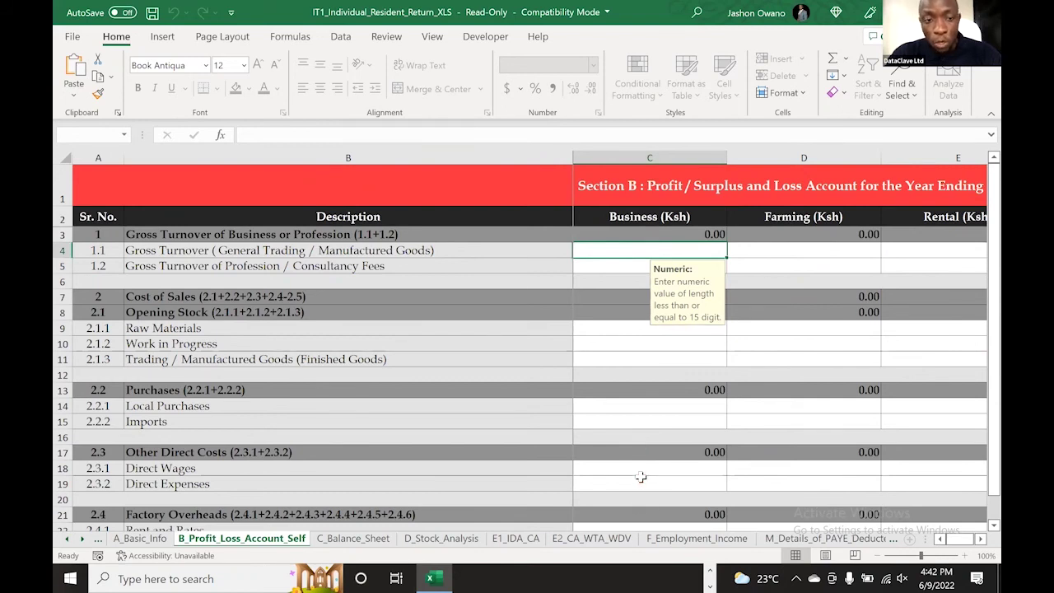
{"action": "key", "text": "Down"}
{"action": "key", "text": "Down"}
{"action": "key", "text": "Down"}
{"action": "key", "text": "Down"}
{"action": "key", "text": "Down"}
{"action": "key", "text": "Down"}
{"action": "key", "text": "Down"}
{"action": "key", "text": "Down"}
{"action": "key", "text": "Down"}
{"action": "key", "text": "Down"}
{"action": "key", "text": "Down"}
{"action": "key", "text": "Down"}
{"action": "key", "text": "Down"}
{"action": "key", "text": "Down"}
{"action": "key", "text": "Down"}
{"action": "key", "text": "Down"}
{"action": "key", "text": "Down"}
{"action": "key", "text": "Down"}
{"action": "key", "text": "Down"}
{"action": "key", "text": "Down"}
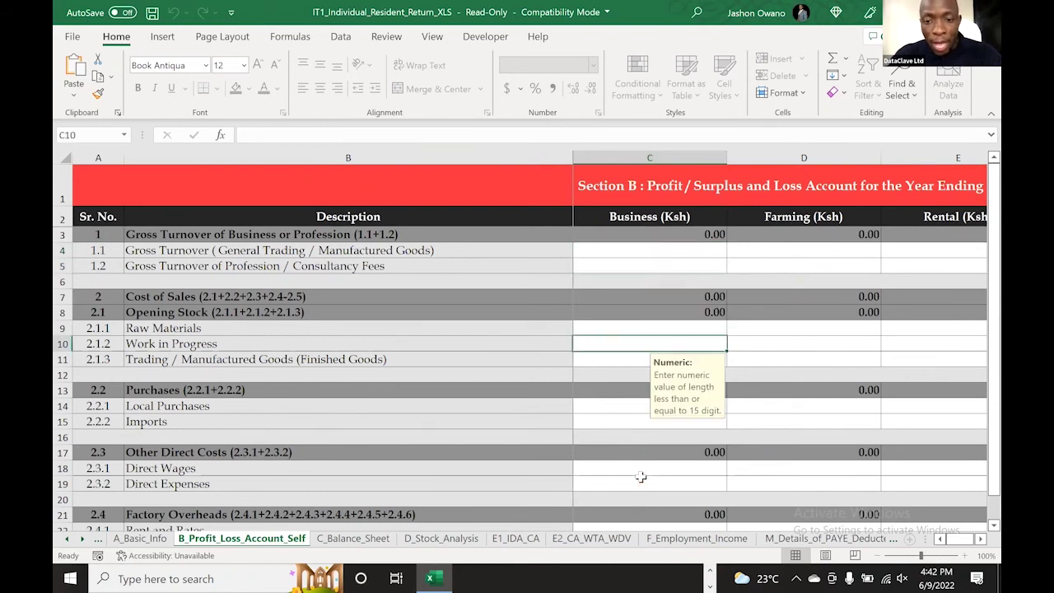
{"action": "key", "text": "Down"}
{"action": "key", "text": "Down"}
{"action": "key", "text": "Down"}
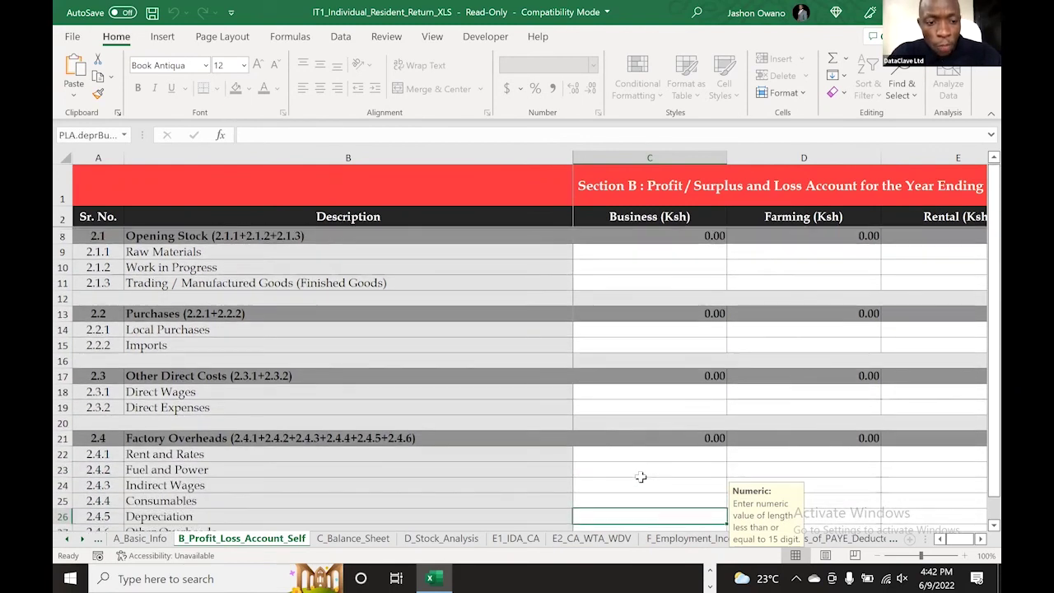
{"action": "key", "text": "Down"}
{"action": "key", "text": "Down"}
{"action": "key", "text": "Down"}
{"action": "key", "text": "Down"}
{"action": "key", "text": "Down"}
{"action": "key", "text": "Down"}
{"action": "key", "text": "Down"}
{"action": "key", "text": "Down"}
{"action": "key", "text": "Down"}
{"action": "key", "text": "Down"}
{"action": "key", "text": "Down"}
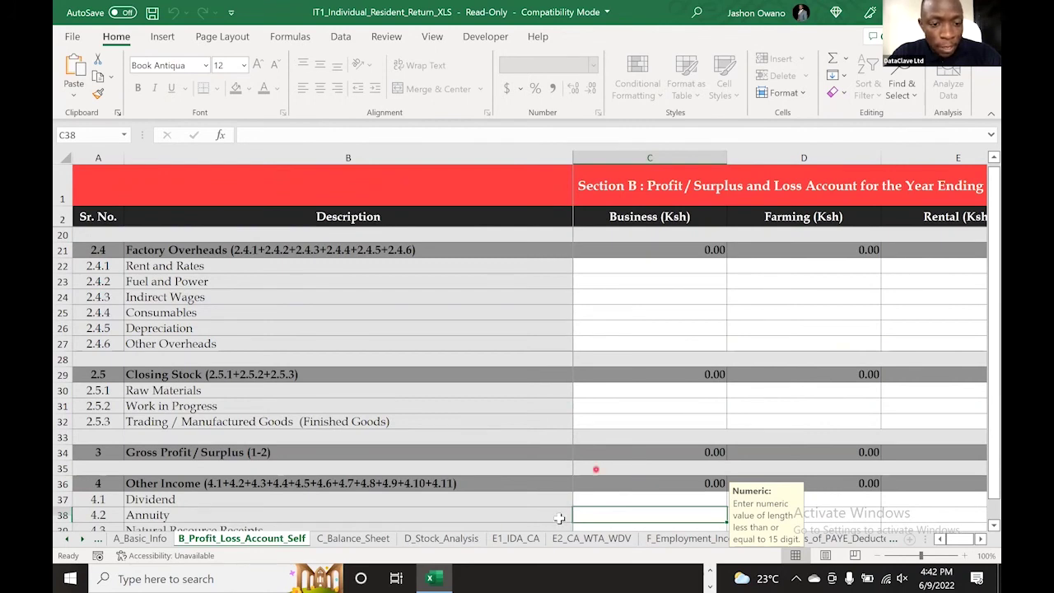
Examine the Other Income lines and the first Operating Expenses lines of the profit and loss account.
{"action": "key", "text": "Down"}
{"action": "key", "text": "Down"}
{"action": "key", "text": "Down"}
{"action": "key", "text": "Down"}
{"action": "key", "text": "Down"}
{"action": "key", "text": "Down"}
{"action": "key", "text": "Down"}
{"action": "key", "text": "Down"}
{"action": "key", "text": "Down"}
{"action": "key", "text": "Down"}
{"action": "key", "text": "Down"}
{"action": "key", "text": "Down"}
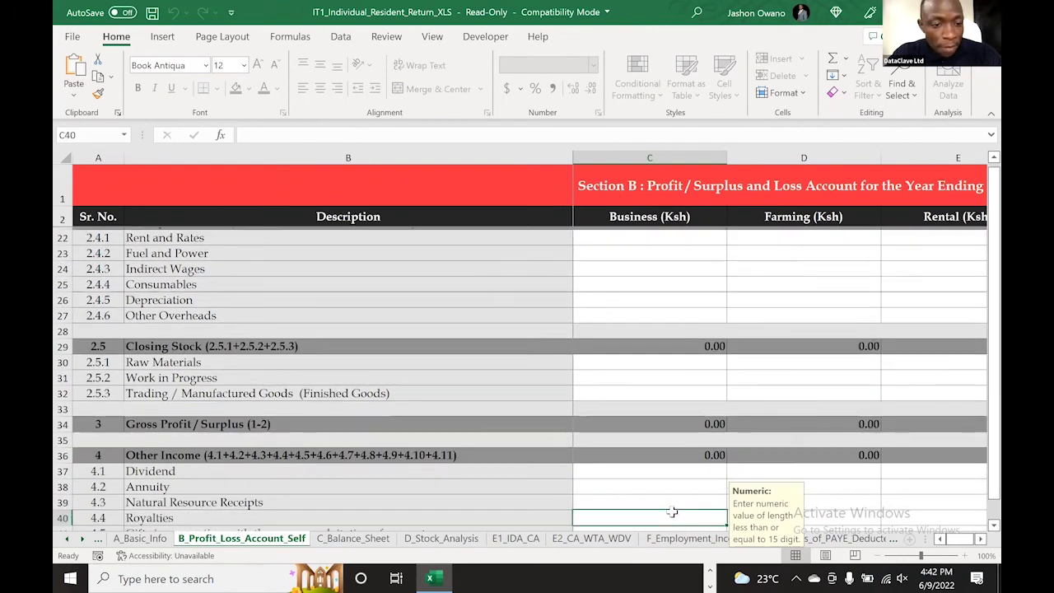
{"action": "key", "text": "Down"}
{"action": "key", "text": "Down"}
{"action": "key", "text": "Down"}
{"action": "key", "text": "Down"}
{"action": "key", "text": "Down"}
{"action": "key", "text": "Down"}
{"action": "key", "text": "Down"}
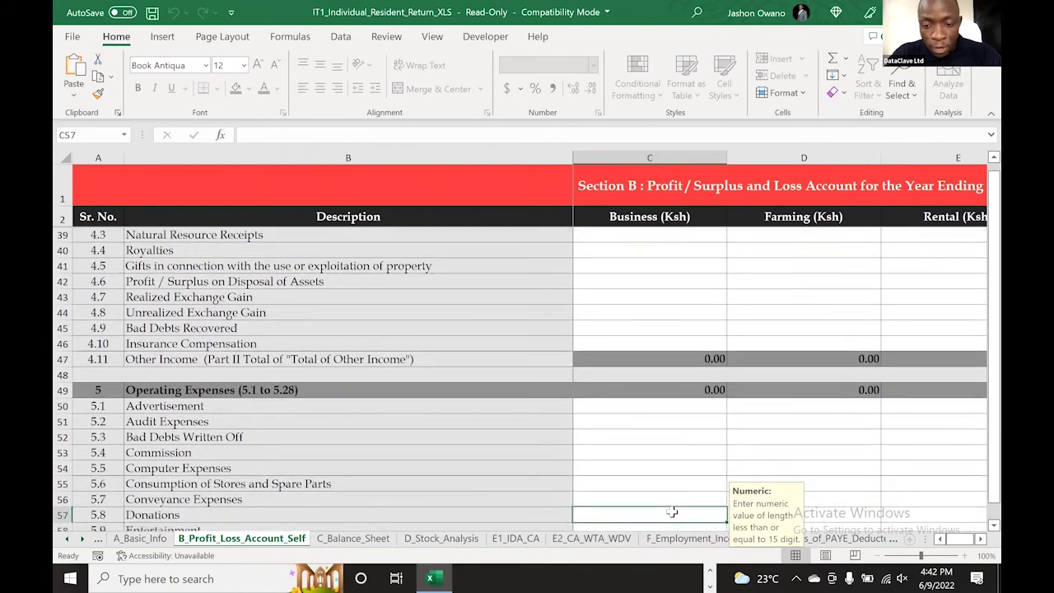
{"action": "key", "text": "Down"}
{"action": "key", "text": "Down"}
{"action": "key", "text": "Up"}
{"action": "key", "text": "Up"}
{"action": "key", "text": "Up"}
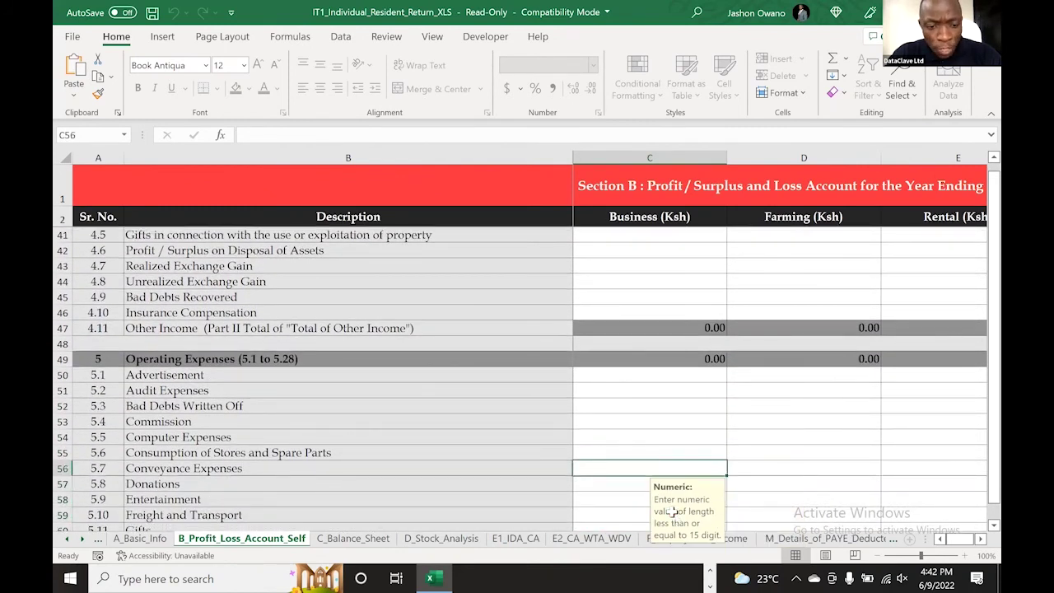
{"action": "key", "text": "Up"}
{"action": "key", "text": "Up"}
{"action": "key", "text": "Up"}
{"action": "key", "text": "Up"}
{"action": "key", "text": "Up"}
{"action": "key", "text": "Up"}
{"action": "key", "text": "Up"}
{"action": "key", "text": "Up"}
{"action": "key", "text": "Up"}
{"action": "key", "text": "Up"}
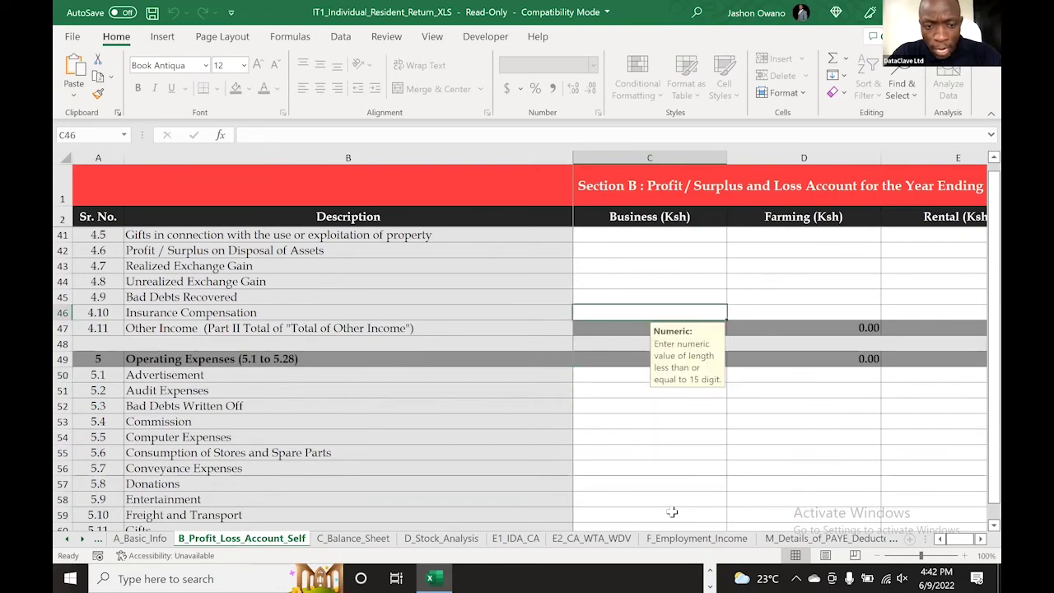
Examine the remaining Operating Expenses, Administrative Expenses and Employment Expenses lines of the profit and loss account.
{"action": "key", "text": "Down"}
{"action": "key", "text": "Down"}
{"action": "key", "text": "Down"}
{"action": "key", "text": "Down"}
{"action": "key", "text": "Down"}
{"action": "key", "text": "Down"}
{"action": "key", "text": "Down"}
{"action": "key", "text": "Down"}
{"action": "key", "text": "Down"}
{"action": "key", "text": "Down"}
{"action": "key", "text": "Down"}
{"action": "key", "text": "Down"}
{"action": "key", "text": "Down"}
{"action": "key", "text": "Down"}
{"action": "key", "text": "Down"}
{"action": "key", "text": "Down"}
{"action": "key", "text": "Down"}
{"action": "key", "text": "Down"}
{"action": "key", "text": "Down"}
{"action": "key", "text": "Down"}
{"action": "key", "text": "Down"}
{"action": "key", "text": "Down"}
{"action": "key", "text": "Down"}
{"action": "key", "text": "Down"}
{"action": "key", "text": "Down"}
{"action": "key", "text": "Down"}
{"action": "key", "text": "Down"}
{"action": "key", "text": "Down"}
{"action": "key", "text": "Down"}
{"action": "key", "text": "Down"}
{"action": "key", "text": "Down"}
{"action": "key", "text": "Down"}
{"action": "key", "text": "Down"}
{"action": "key", "text": "Down"}
{"action": "key", "text": "Down"}
{"action": "key", "text": "Down"}
{"action": "key", "text": "Down"}
{"action": "key", "text": "Down"}
{"action": "key", "text": "Down"}
{"action": "key", "text": "Down"}
{"action": "key", "text": "Down"}
{"action": "key", "text": "Down"}
{"action": "key", "text": "Down"}
{"action": "key", "text": "Down"}
{"action": "key", "text": "Down"}
{"action": "key", "text": "Down"}
{"action": "key", "text": "Down"}
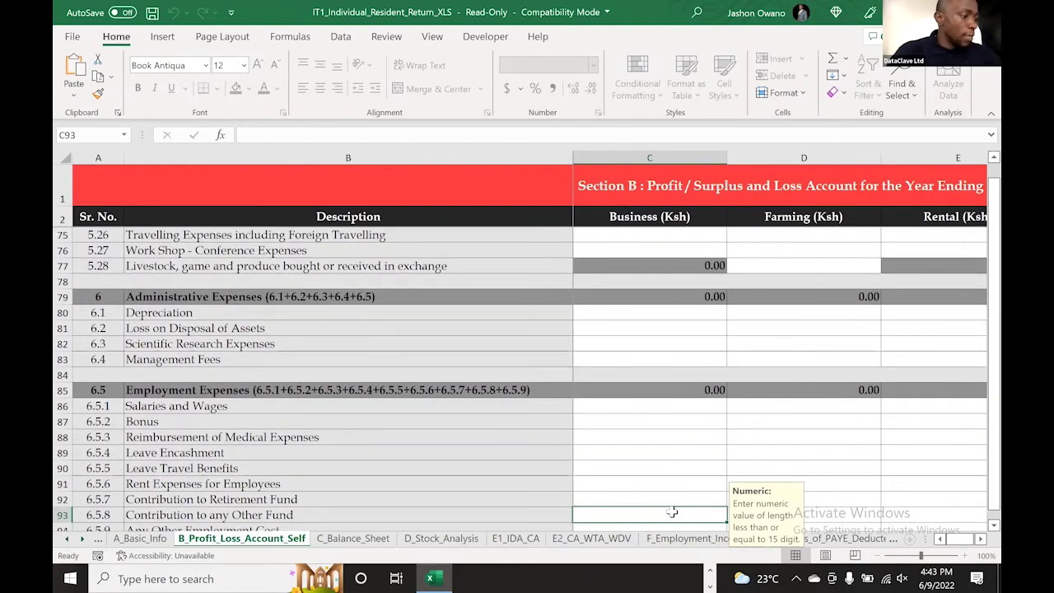
{"action": "key", "text": "Up"}
{"action": "key", "text": "Up"}
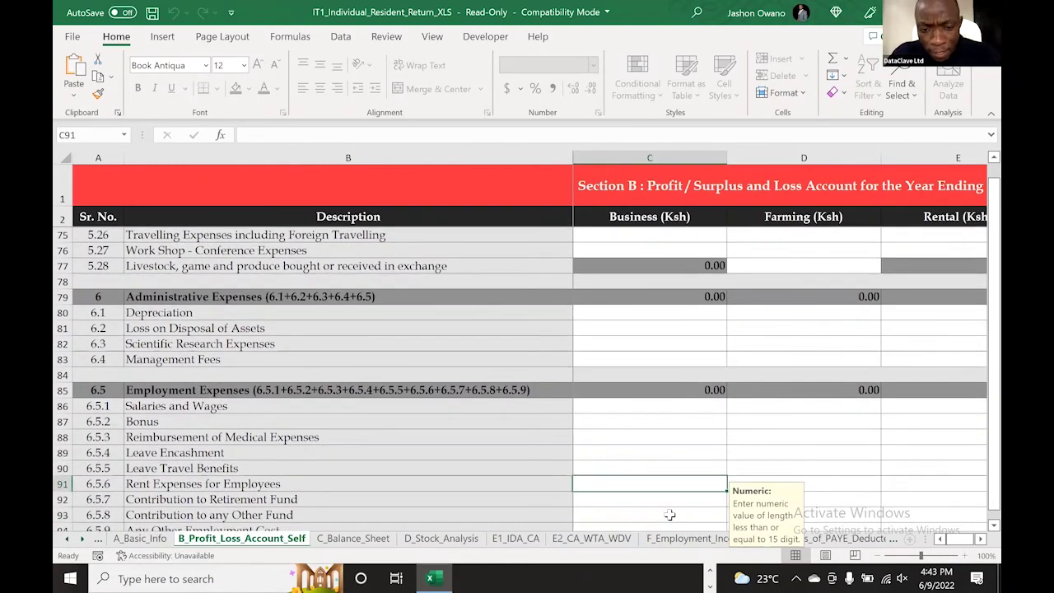
Examine the Section C balance sheet's fixed assets, investments and inventories lines in the Self column.
{"action": "left_click", "coordinate": [368, 541]}
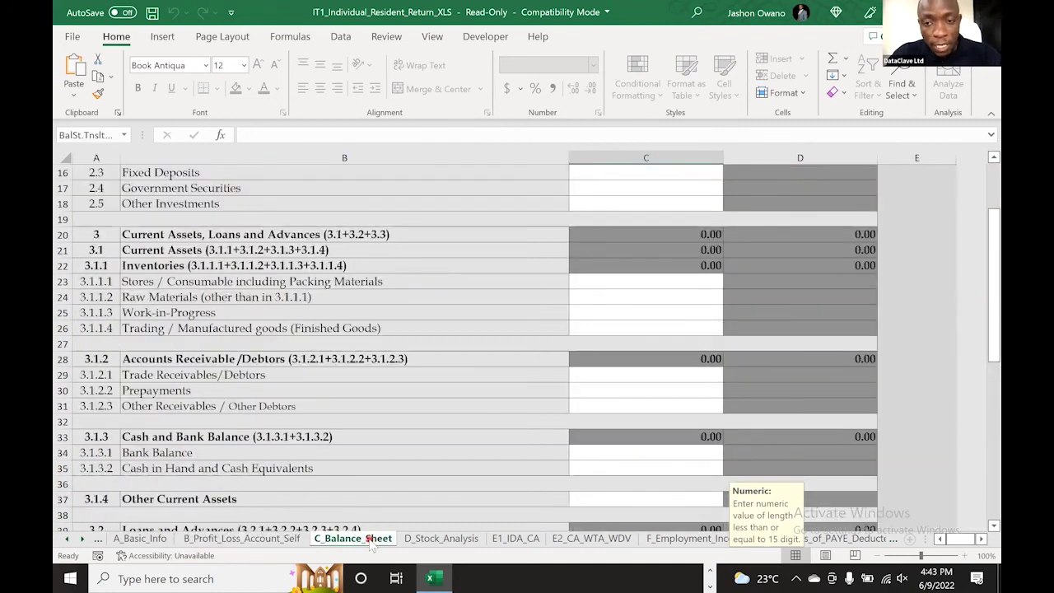
{"action": "left_click_drag", "start_coordinate": [977, 319], "coordinate": [977, 175]}
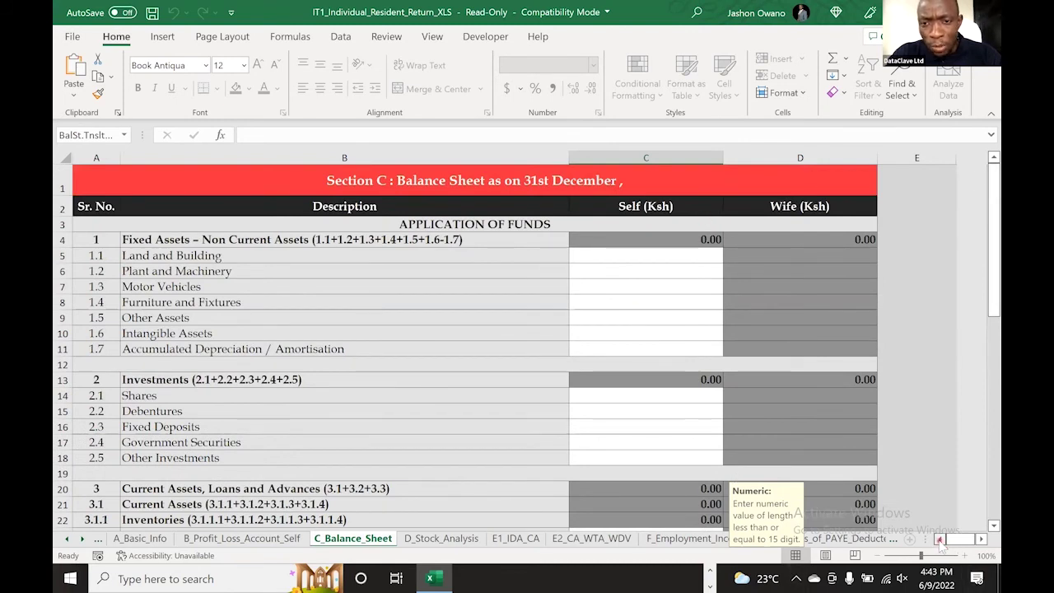
{"action": "left_click", "coordinate": [622, 267]}
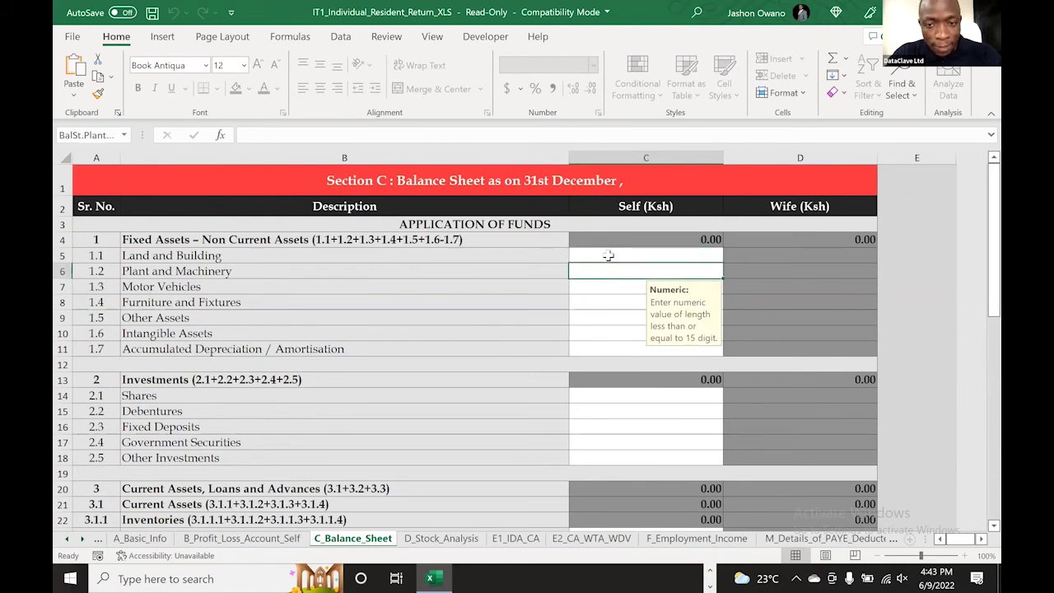
{"action": "left_click", "coordinate": [607, 255]}
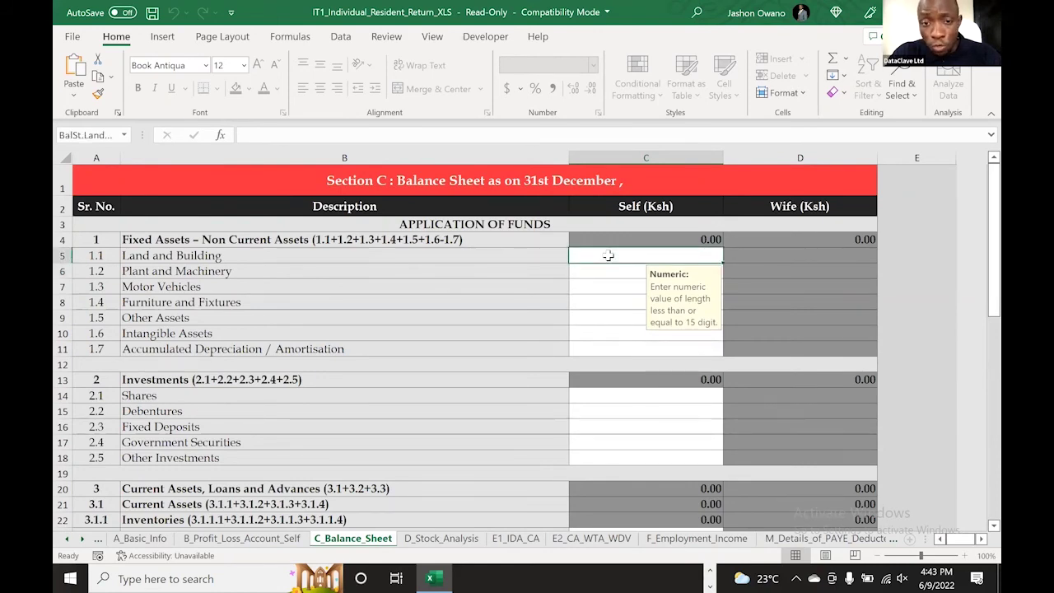
{"action": "key", "text": "Down"}
{"action": "key", "text": "Down"}
{"action": "key", "text": "Down"}
{"action": "key", "text": "Down"}
{"action": "key", "text": "Down"}
{"action": "key", "text": "Down"}
{"action": "key", "text": "Down"}
{"action": "key", "text": "Down"}
{"action": "key", "text": "Down"}
{"action": "key", "text": "Down"}
{"action": "key", "text": "Down"}
{"action": "key", "text": "Down"}
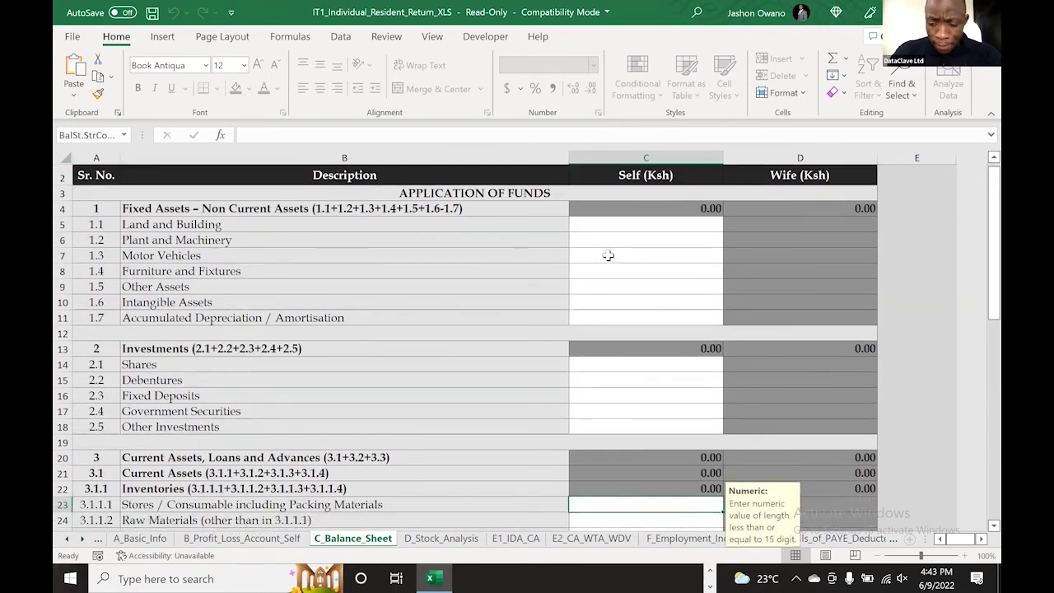
Examine the balance sheet's investments, inventories and accounts receivable lines in the Self column.
{"action": "key", "text": "Up"}
{"action": "key", "text": "Up"}
{"action": "key", "text": "Up"}
{"action": "key", "text": "Up"}
{"action": "key", "text": "Up"}
{"action": "key", "text": "Down"}
{"action": "key", "text": "Down"}
{"action": "key", "text": "Down"}
{"action": "key", "text": "Down"}
{"action": "key", "text": "Down"}
{"action": "key", "text": "Down"}
{"action": "left_click", "coordinate": [608, 255]}
{"action": "key", "text": "Down"}
{"action": "key", "text": "Down"}
{"action": "key", "text": "Down"}
{"action": "key", "text": "Down"}
{"action": "key", "text": "Down"}
{"action": "key", "text": "Down"}
{"action": "key", "text": "Down"}
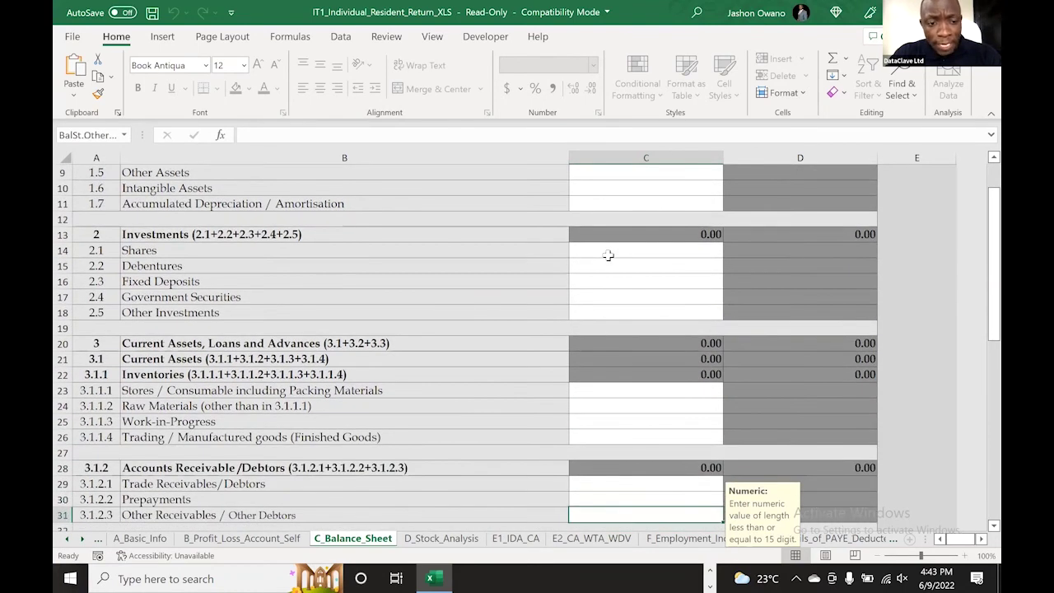
{"action": "left_click", "coordinate": [607, 256]}
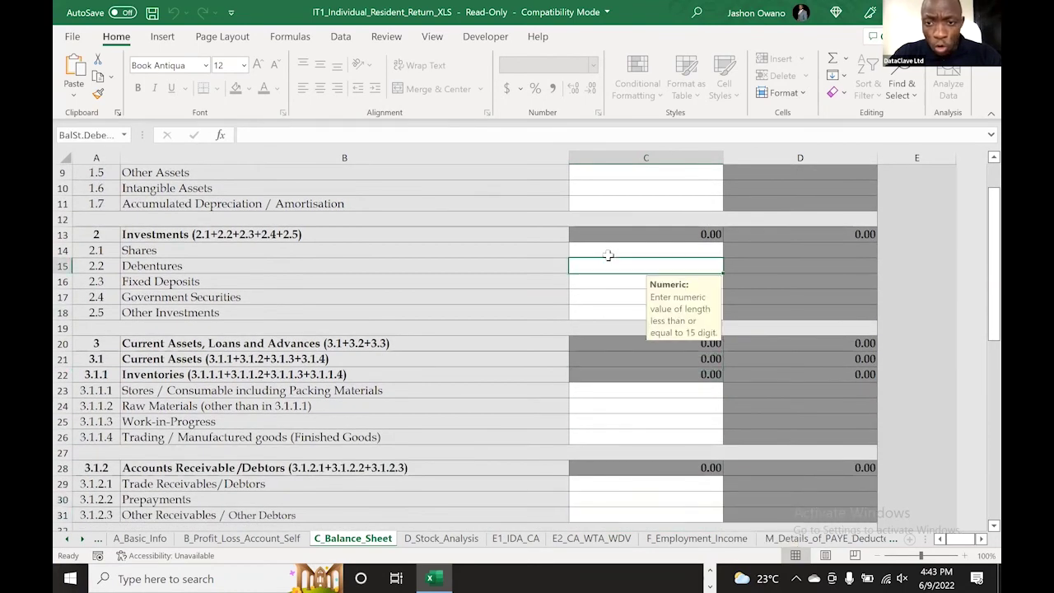
Examine the Finance By part of the balance sheet, covering proprietor's capital and secured and unsecured long-term liabilities.
{"action": "key", "text": "Up"}
{"action": "key", "text": "Up"}
{"action": "key", "text": "Up"}
{"action": "key", "text": "Up"}
{"action": "key", "text": "Up"}
{"action": "key", "text": "Page_Down"}
{"action": "key", "text": "Page_Down"}
{"action": "key", "text": "Down"}
{"action": "key", "text": "Down"}
{"action": "key", "text": "Down"}
{"action": "key", "text": "Down"}
{"action": "key", "text": "Down"}
{"action": "key", "text": "Down"}
{"action": "key", "text": "Down"}
{"action": "key", "text": "Down"}
{"action": "key", "text": "Down"}
{"action": "key", "text": "Down"}
{"action": "key", "text": "Down"}
{"action": "key", "text": "Down"}
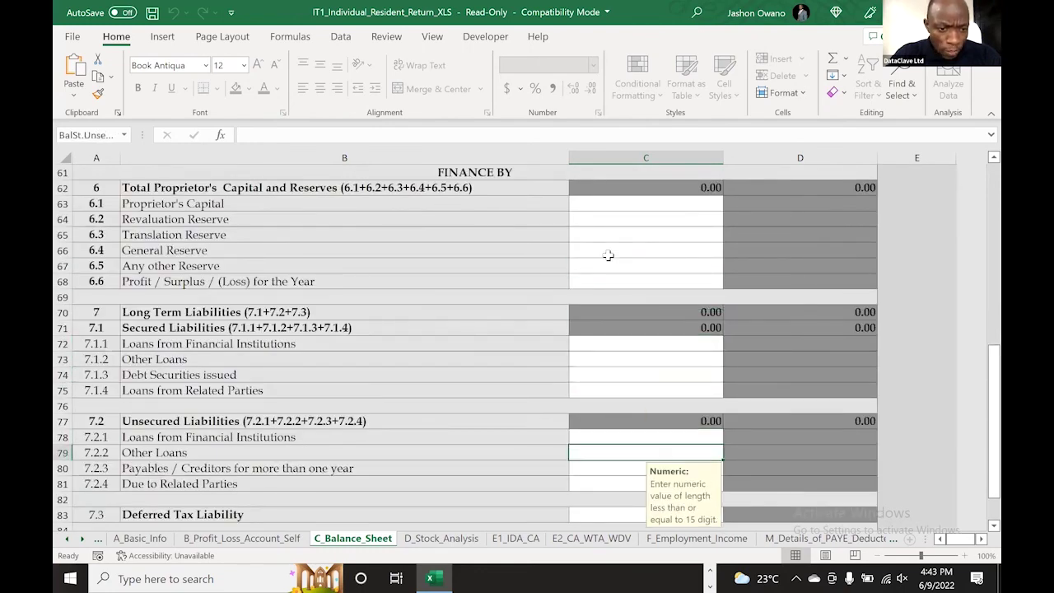
{"action": "key", "text": "Down"}
{"action": "key", "text": "Down"}
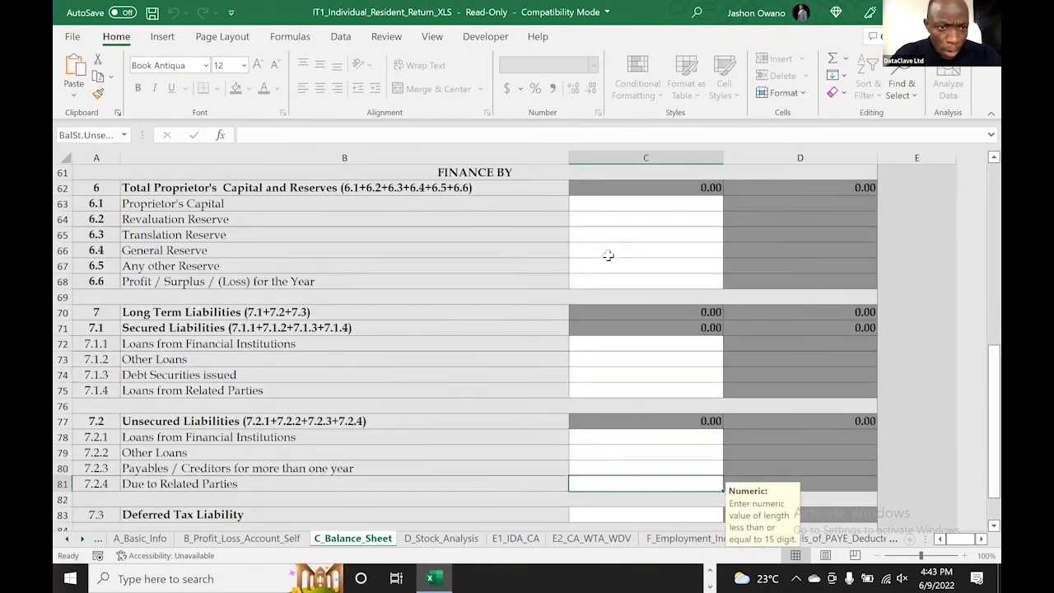
{"action": "key", "text": "Down"}
Return to the beginning of the Section C balance sheet and review its fixed assets lines.
{"action": "key", "text": "Up"}
{"action": "key", "text": "Up"}
{"action": "key", "text": "Up"}
{"action": "key", "text": "Up"}
{"action": "key", "text": "Up"}
{"action": "key", "text": "Up"}
{"action": "key", "text": "Up"}
{"action": "key", "text": "Up"}
{"action": "key", "text": "Up"}
{"action": "key", "text": "Up"}
{"action": "key", "text": "Up"}
{"action": "key", "text": "Up"}
{"action": "key", "text": "Up"}
{"action": "key", "text": "Up"}
{"action": "key", "text": "Up"}
{"action": "key", "text": "Up"}
{"action": "key", "text": "Up"}
{"action": "key", "text": "Up"}
{"action": "key", "text": "Up"}
{"action": "key", "text": "Up"}
{"action": "key", "text": "Up"}
{"action": "key", "text": "Up"}
{"action": "key", "text": "Up"}
{"action": "key", "text": "Up"}
{"action": "key", "text": "Up"}
{"action": "key", "text": "Up"}
{"action": "key", "text": "Up"}
{"action": "key", "text": "Up"}
{"action": "key", "text": "Up"}
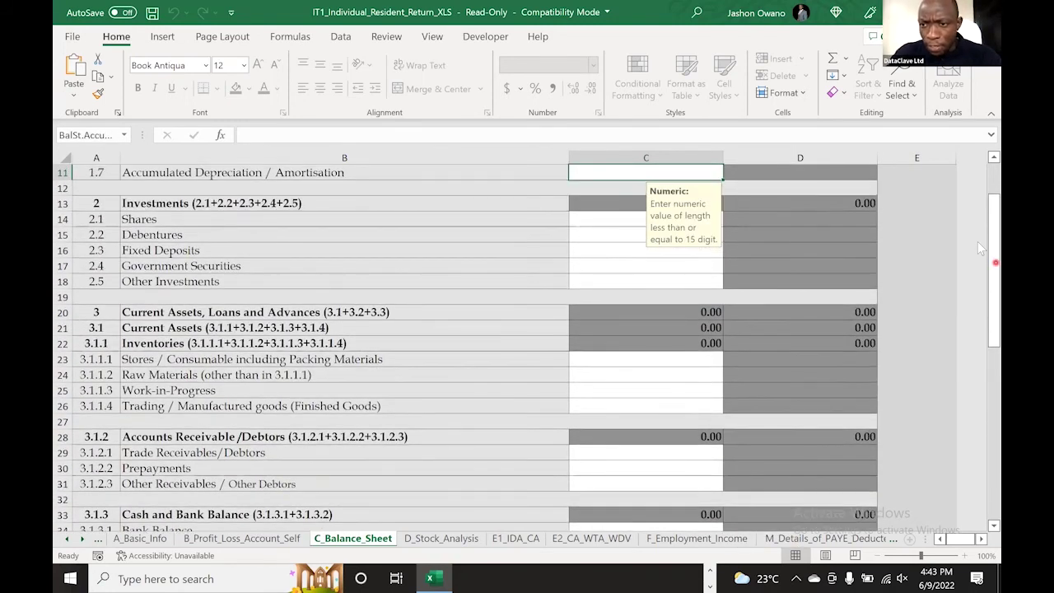
{"action": "left_click_drag", "start_coordinate": [994, 243], "coordinate": [993, 165]}
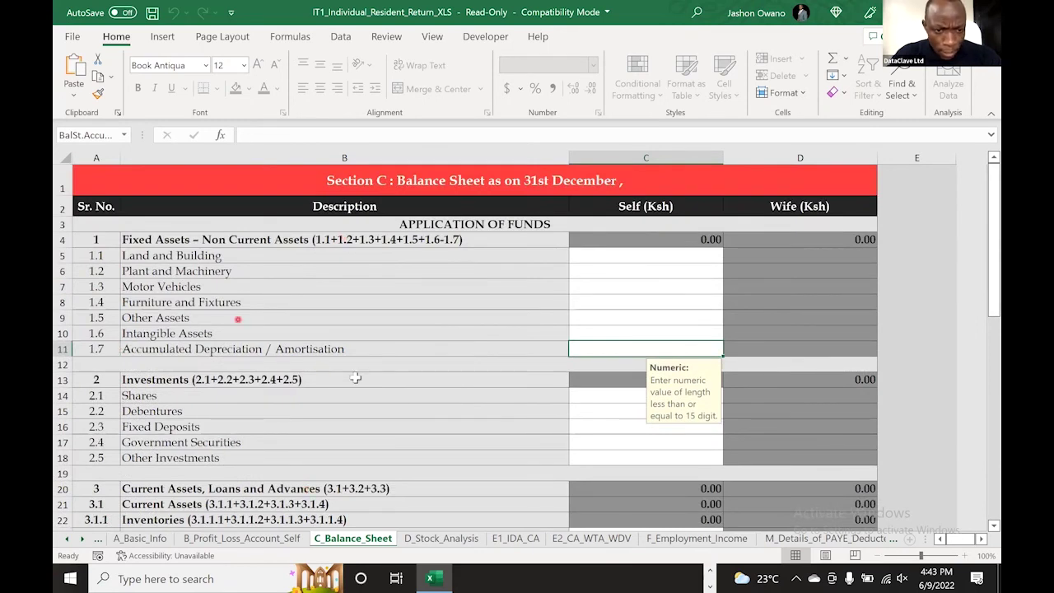
Examine the accounts receivable lines and the Bank Balance and Cash in Hand lines of the balance sheet.
{"action": "left_click", "coordinate": [644, 459]}
{"action": "key", "text": "Down"}
{"action": "key", "text": "Down"}
{"action": "key", "text": "Down"}
{"action": "key", "text": "Down"}
{"action": "key", "text": "Down"}
{"action": "key", "text": "Down"}
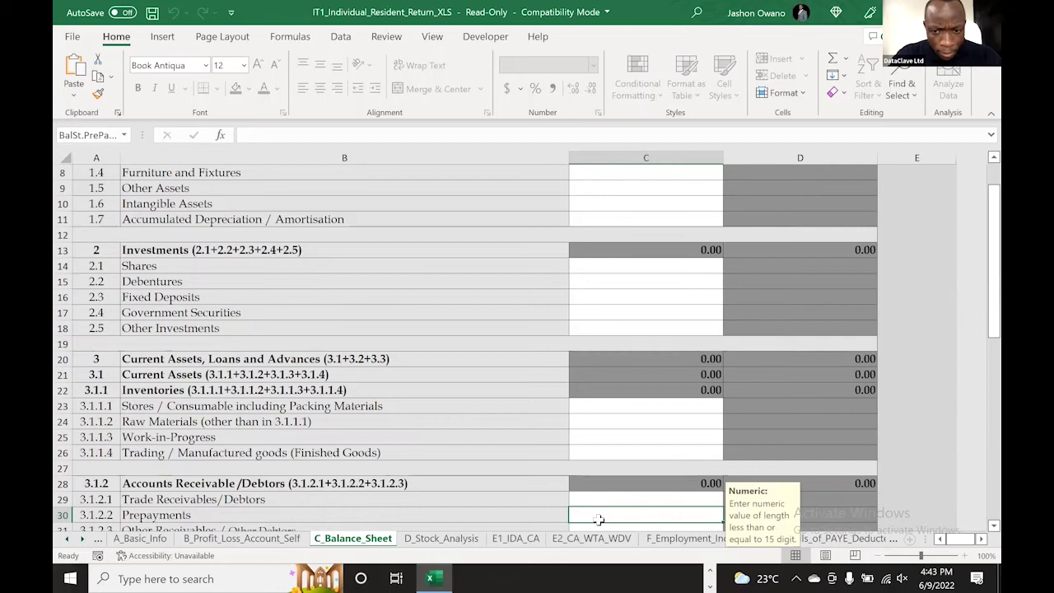
{"action": "key", "text": "Down"}
{"action": "key", "text": "Down"}
{"action": "key", "text": "Down"}
{"action": "key", "text": "Down"}
{"action": "key", "text": "Down"}
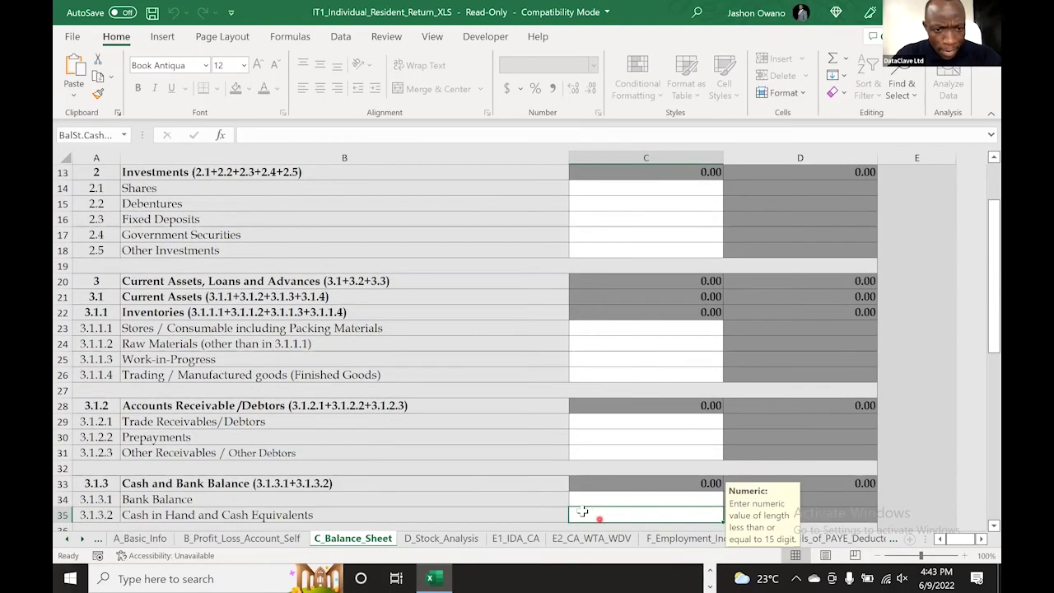
{"action": "left_click", "coordinate": [617, 502]}
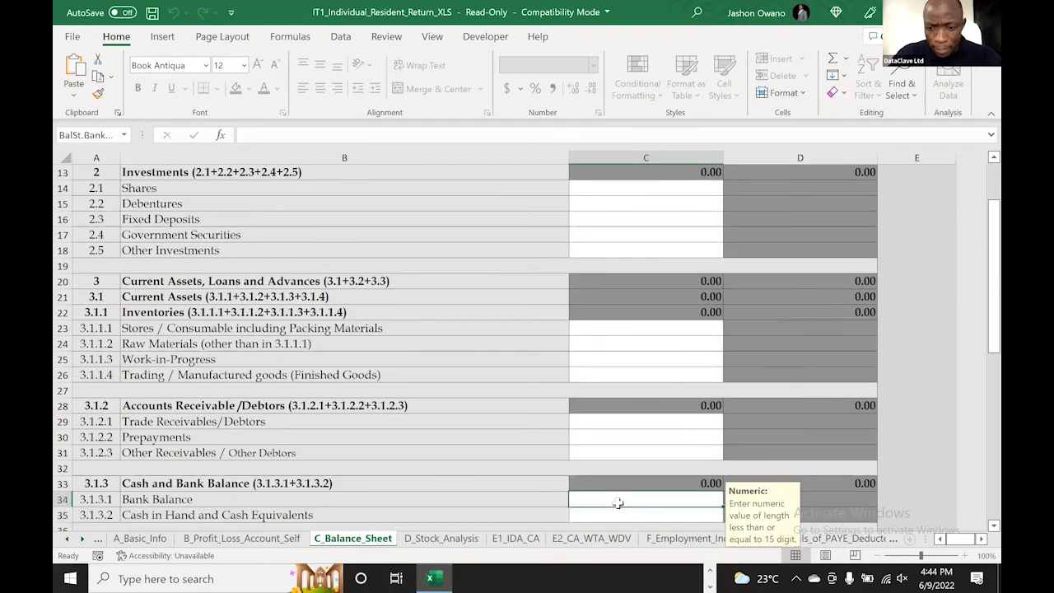
{"action": "scroll", "coordinate": [617, 502], "scroll_direction": "down", "scroll_amount": 2}
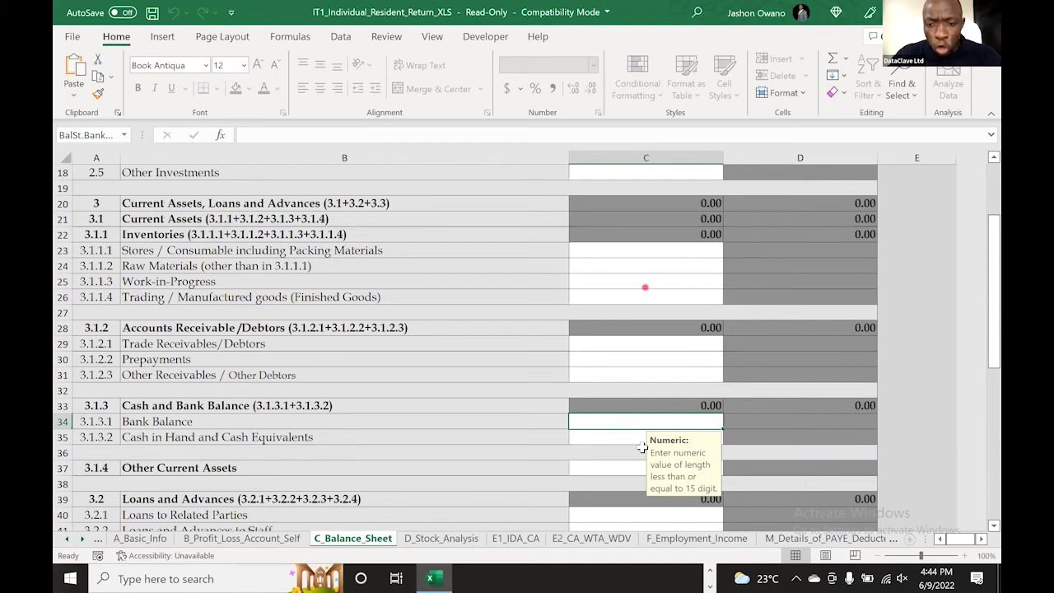
Examine the loans, current liabilities and provisions lines, and the Finance By lines through Total Liabilities.
{"action": "left_click_drag", "start_coordinate": [977, 302], "coordinate": [977, 359]}
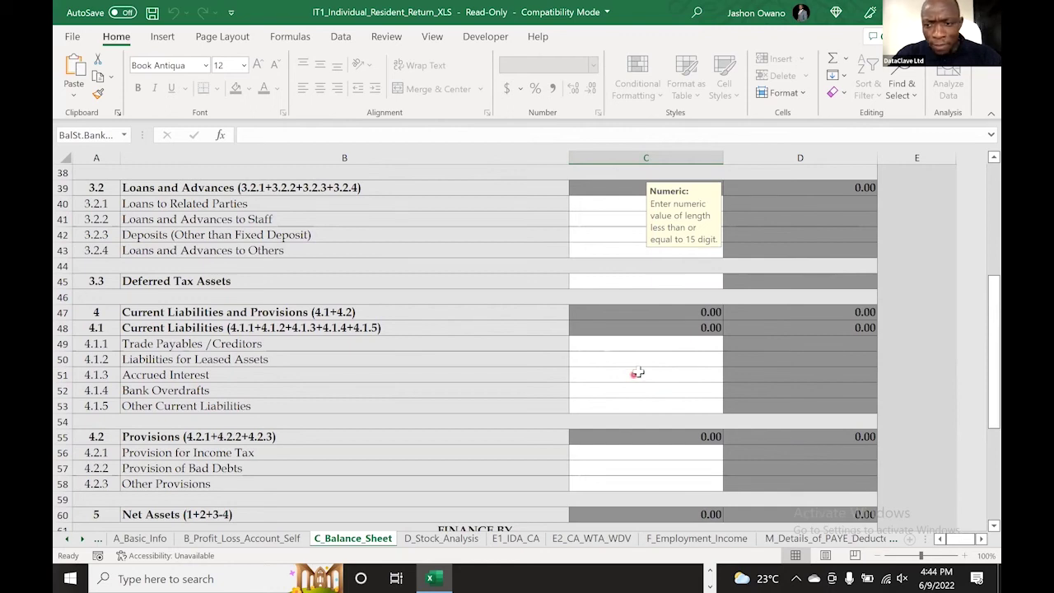
{"action": "left_click_drag", "start_coordinate": [982, 344], "coordinate": [981, 477]}
{"action": "left_click", "coordinate": [595, 207]}
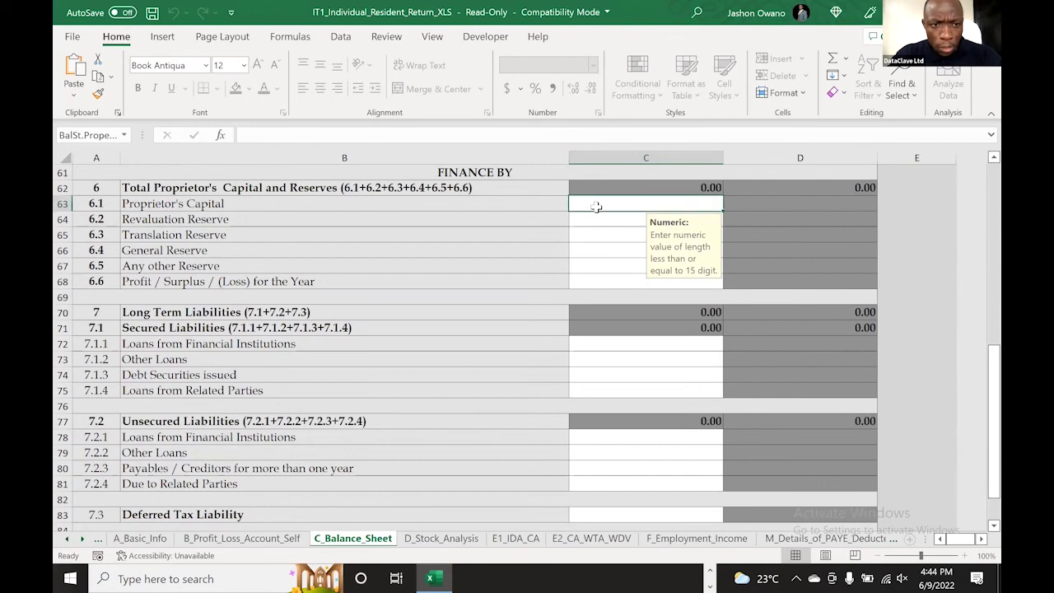
{"action": "left_click", "coordinate": [627, 371]}
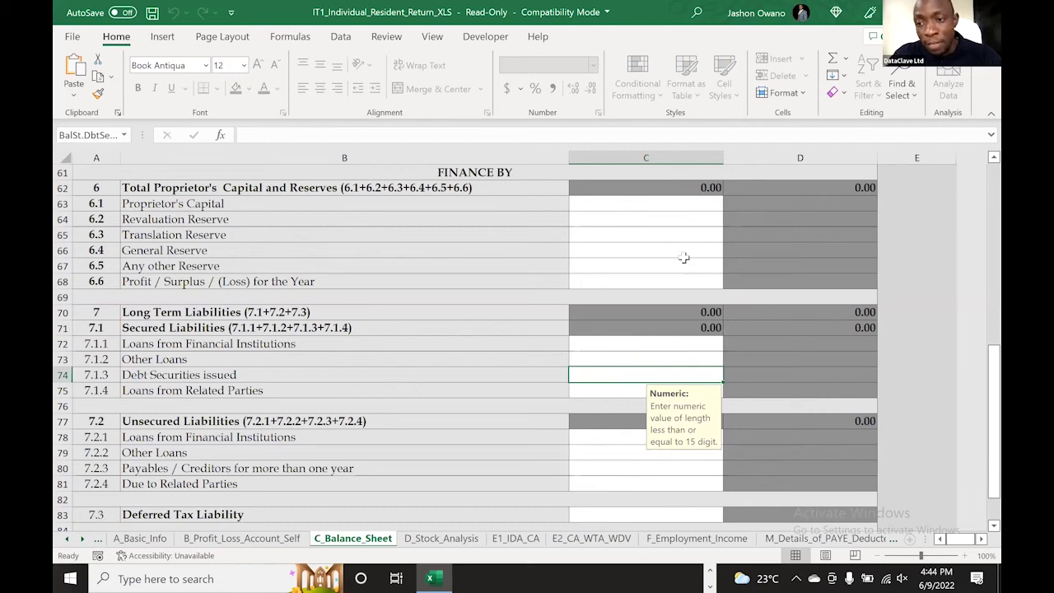
{"action": "left_click_drag", "start_coordinate": [978, 409], "coordinate": [977, 438]}
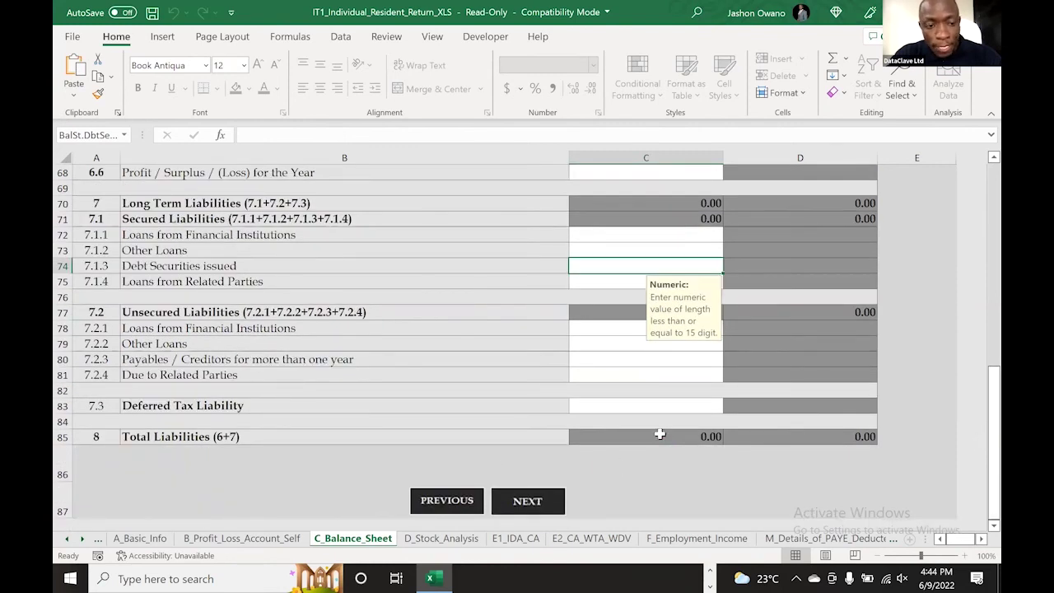
{"action": "left_click_drag", "start_coordinate": [977, 436], "coordinate": [977, 375]}
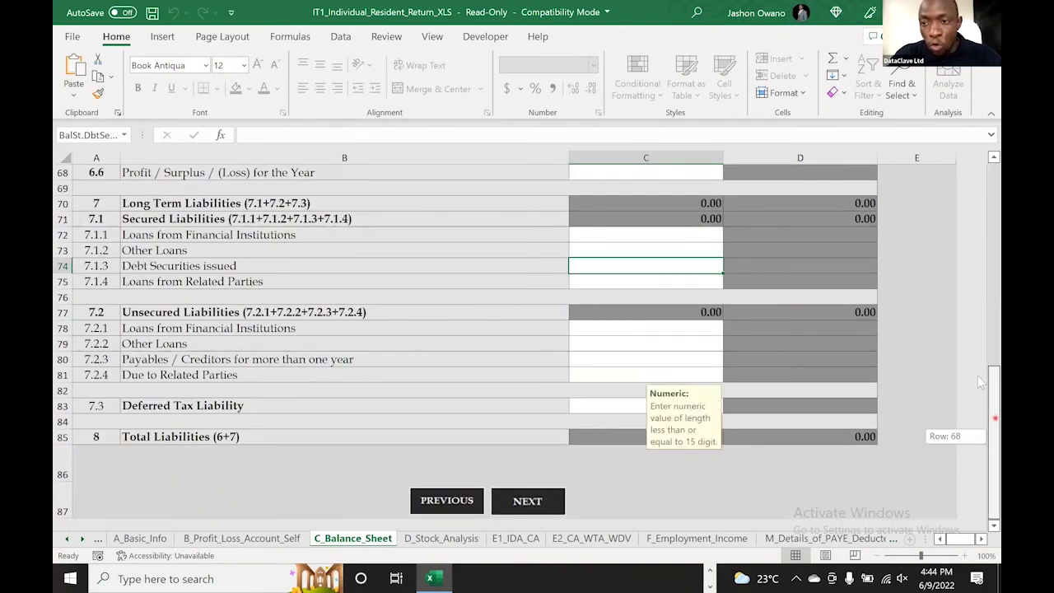
{"action": "left_click_drag", "start_coordinate": [977, 290], "coordinate": [977, 290]}
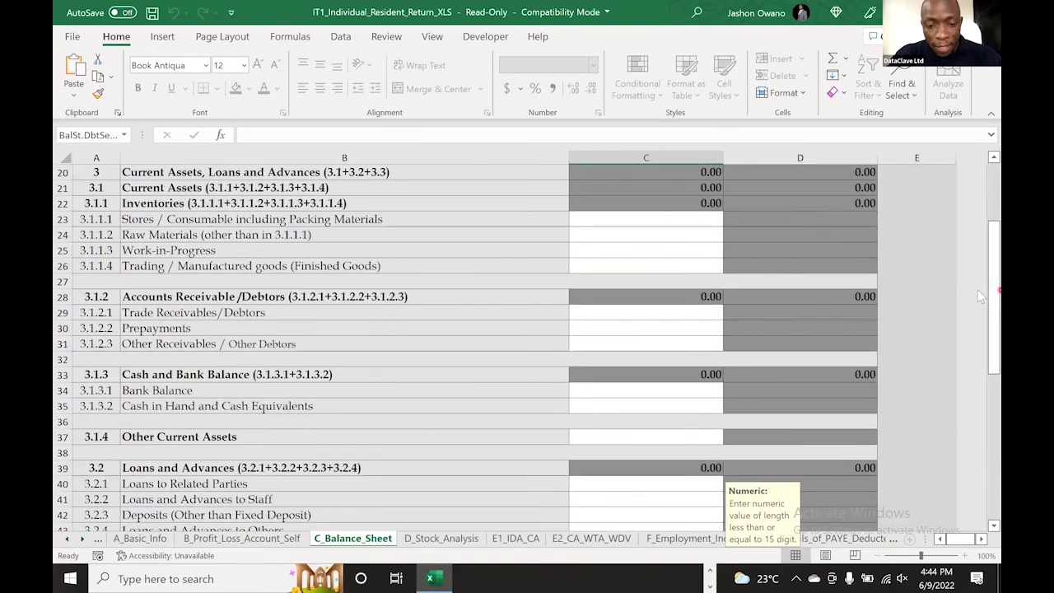
View the F_Employment_Income and M_Details_of_PAYE_Deducted sheets.
{"action": "left_click", "coordinate": [697, 539]}
{"action": "left_click", "coordinate": [803, 537]}
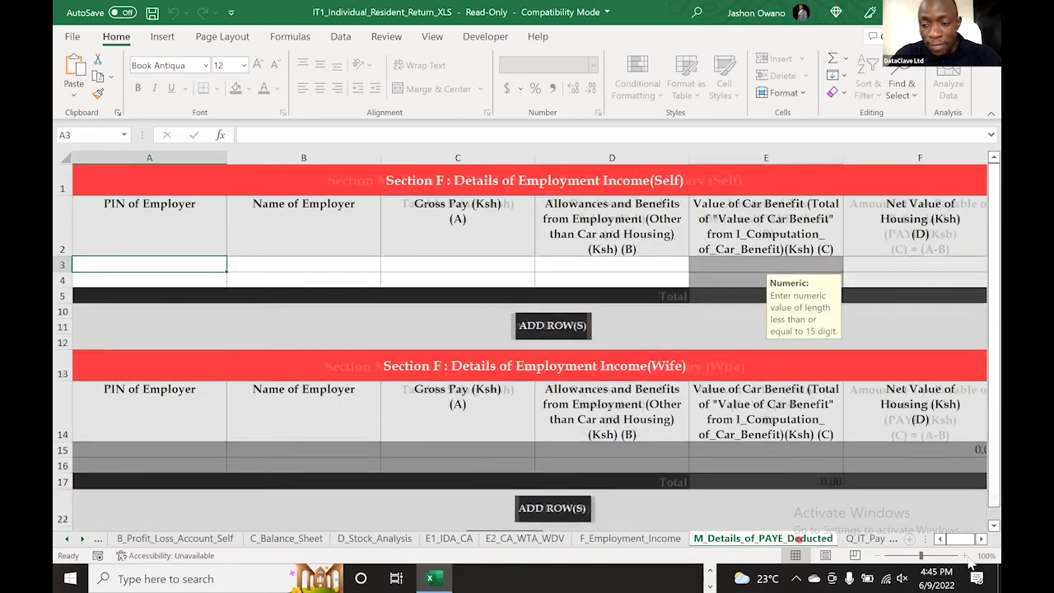
{"action": "left_click", "coordinate": [980, 538]}
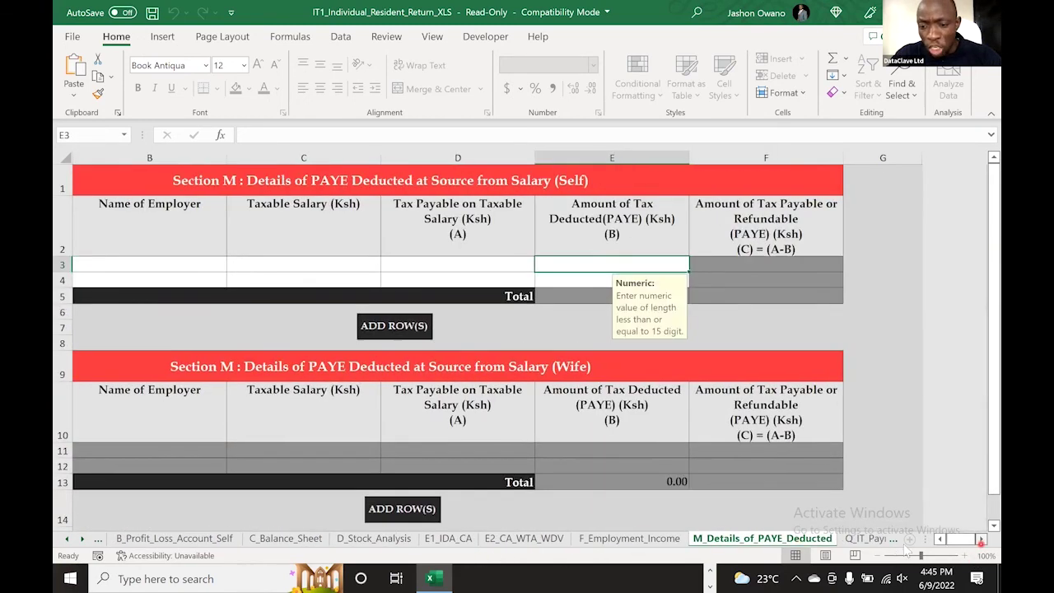
Open the T_Tax_Computation sheet and examine its pension contribution and Personal Relief lines for Self.
{"action": "left_click", "coordinate": [81, 538]}
{"action": "left_click", "coordinate": [81, 539]}
{"action": "left_click", "coordinate": [82, 538]}
{"action": "left_click", "coordinate": [82, 538]}
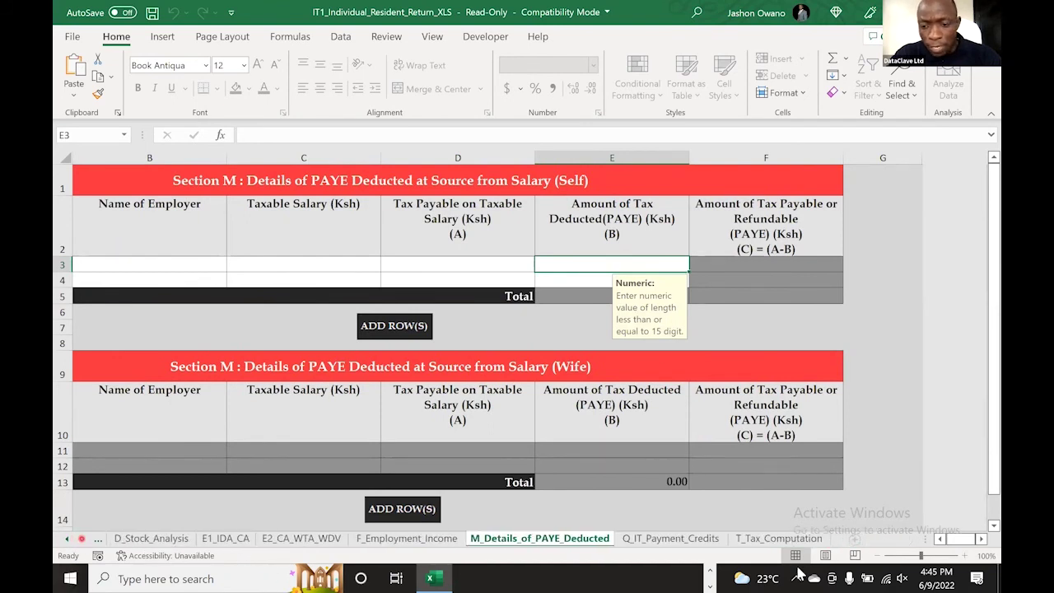
{"action": "left_click", "coordinate": [769, 540]}
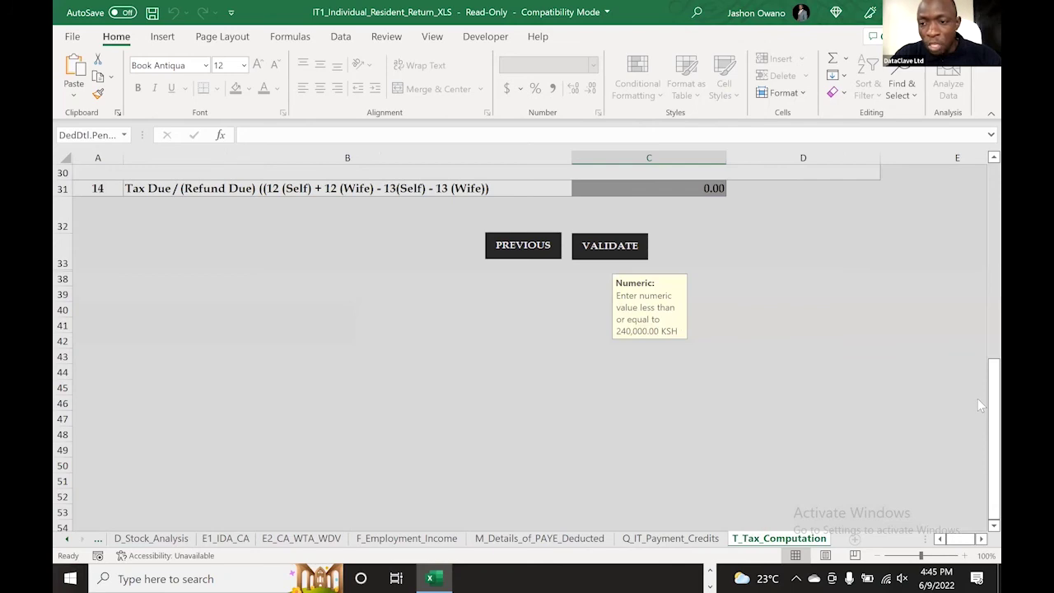
{"action": "left_click_drag", "start_coordinate": [976, 395], "coordinate": [980, 341]}
{"action": "left_click_drag", "start_coordinate": [980, 261], "coordinate": [980, 178]}
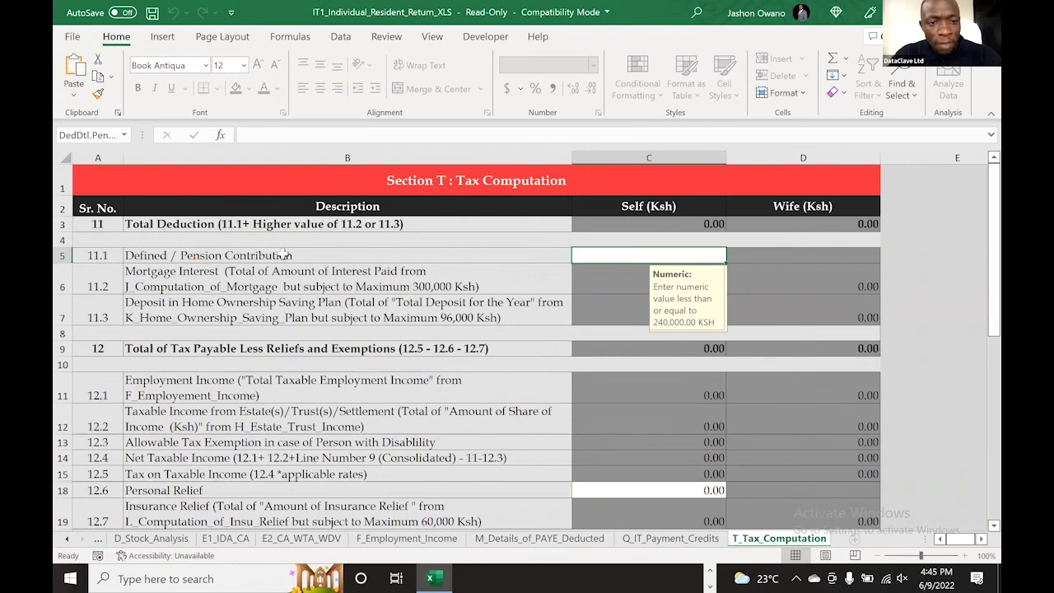
{"action": "left_click", "coordinate": [672, 255]}
{"action": "left_click_drag", "start_coordinate": [977, 211], "coordinate": [982, 268]}
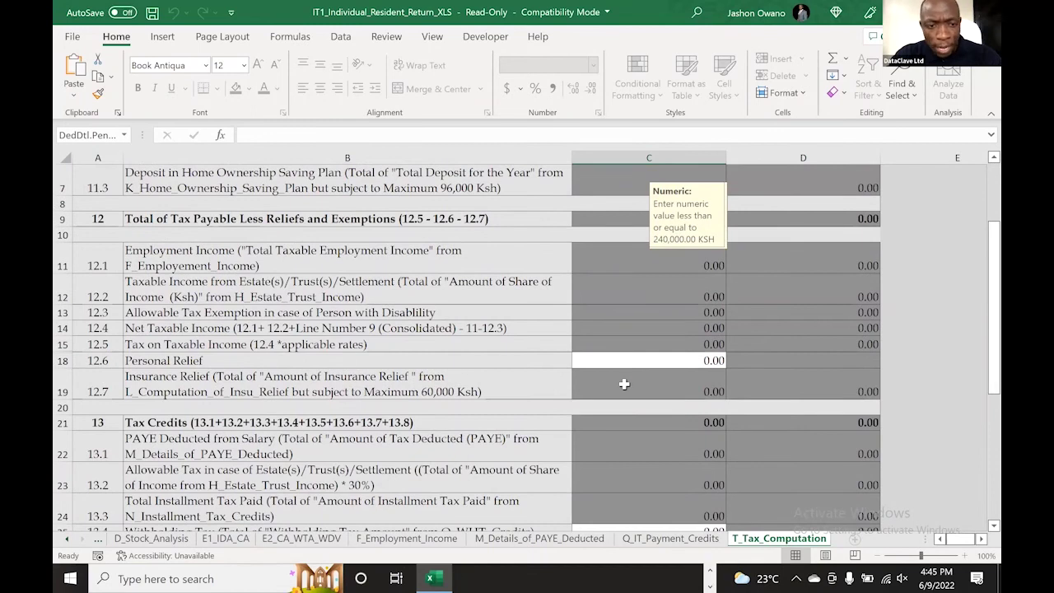
{"action": "left_click", "coordinate": [638, 360]}
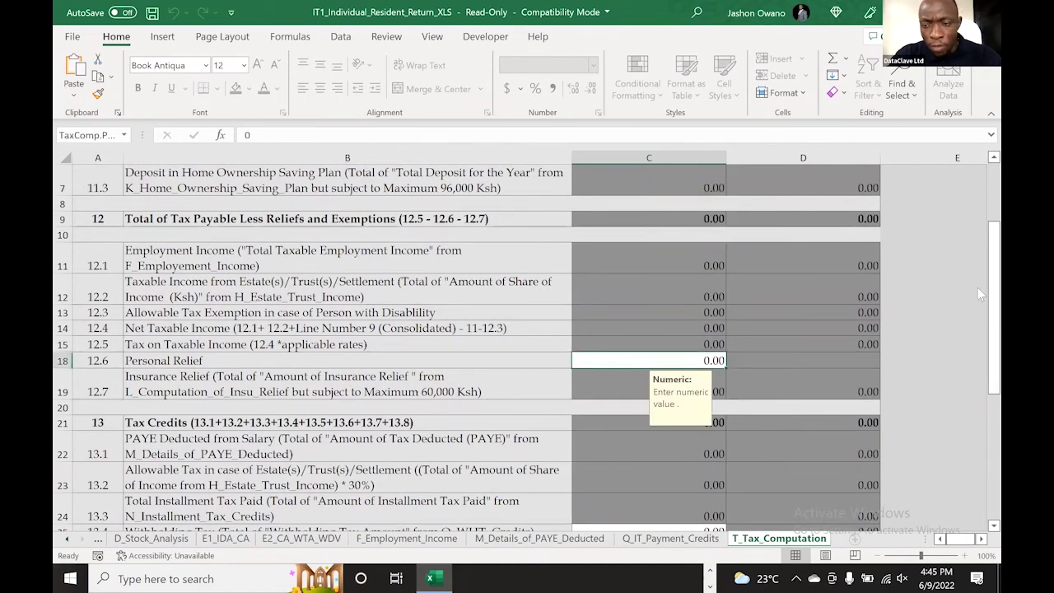
Examine the Tax Credits lines for withholding tax, commercial vehicle advance tax and monthly rental income withholding tax.
{"action": "left_click_drag", "start_coordinate": [977, 278], "coordinate": [977, 353]}
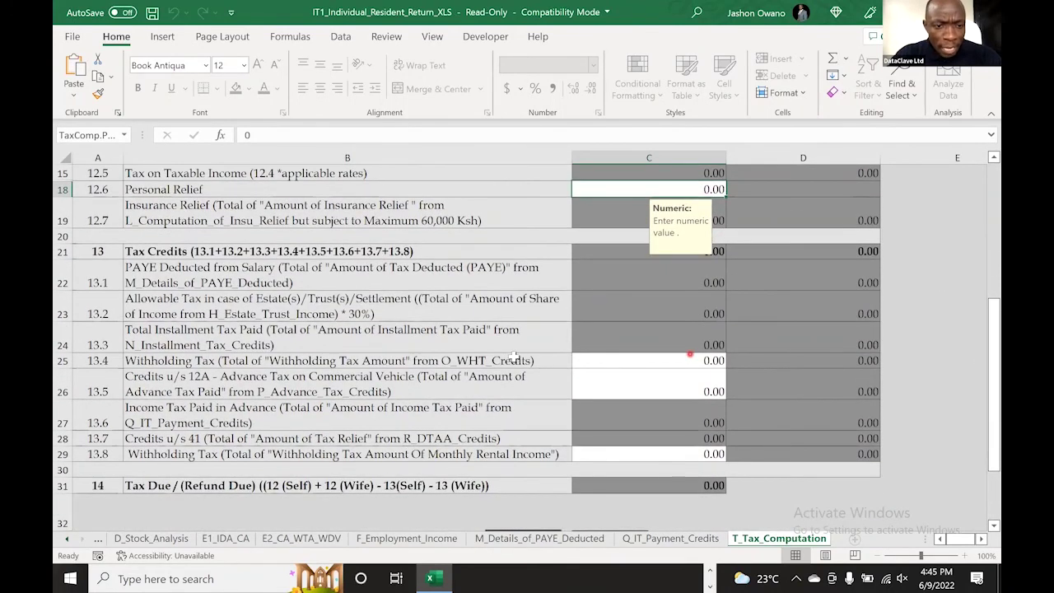
{"action": "left_click", "coordinate": [620, 359]}
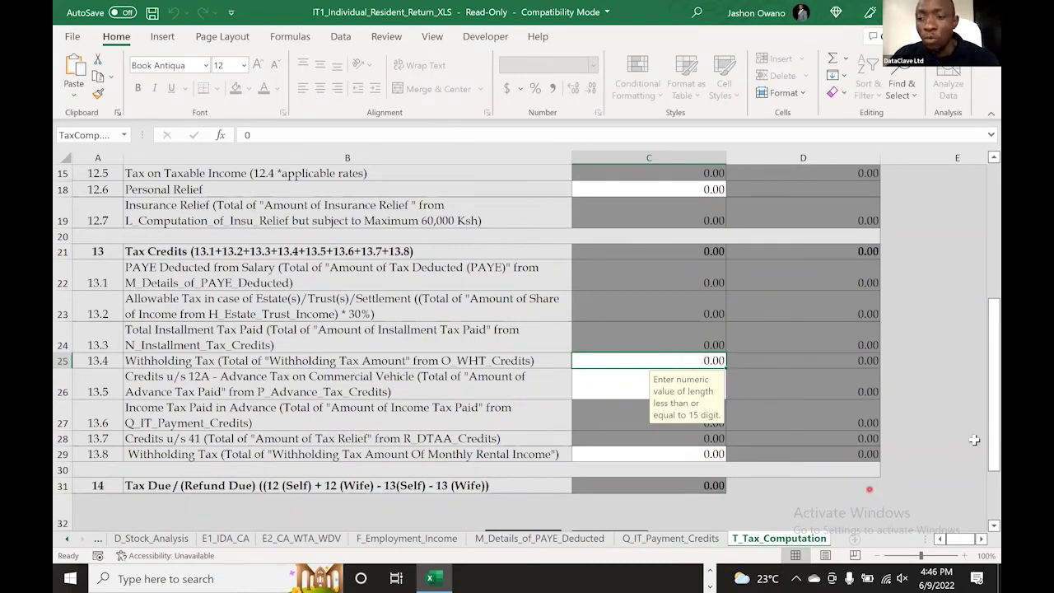
{"action": "left_click_drag", "start_coordinate": [977, 440], "coordinate": [979, 465]}
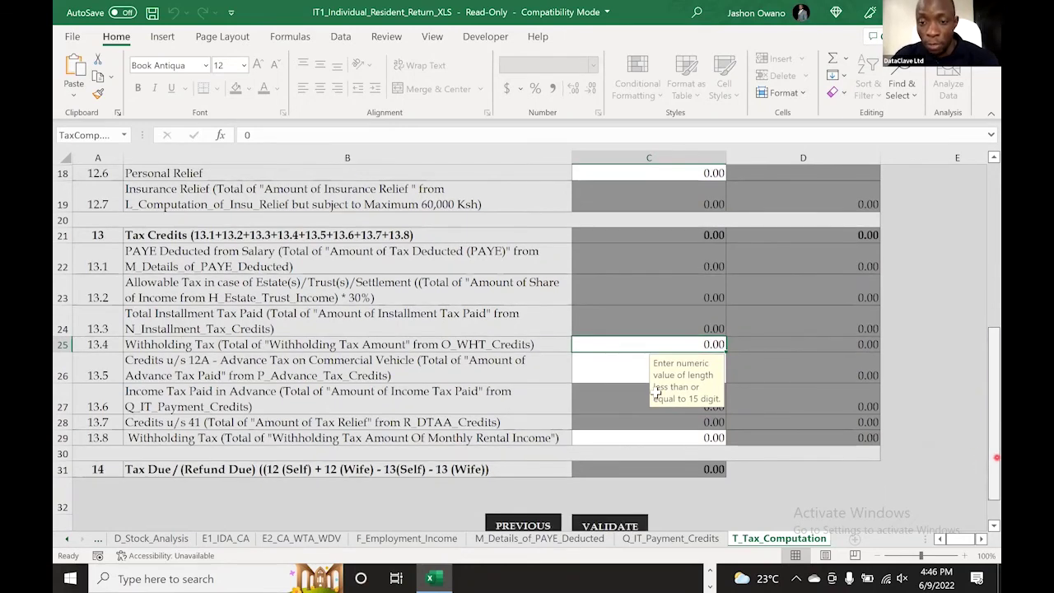
{"action": "left_click_drag", "start_coordinate": [708, 364], "coordinate": [794, 357]}
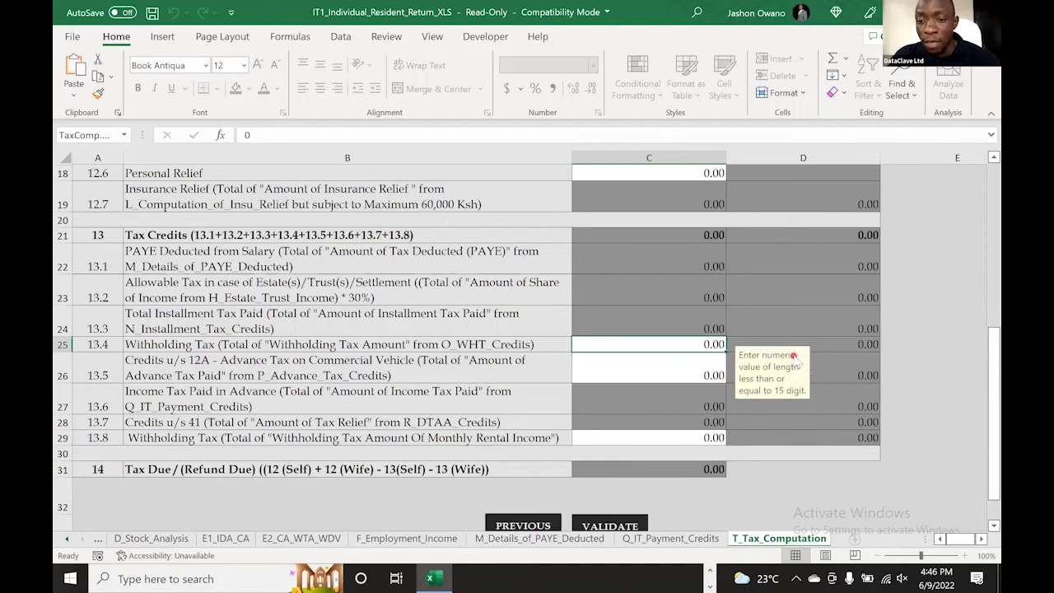
{"action": "left_click_drag", "start_coordinate": [977, 350], "coordinate": [977, 364]}
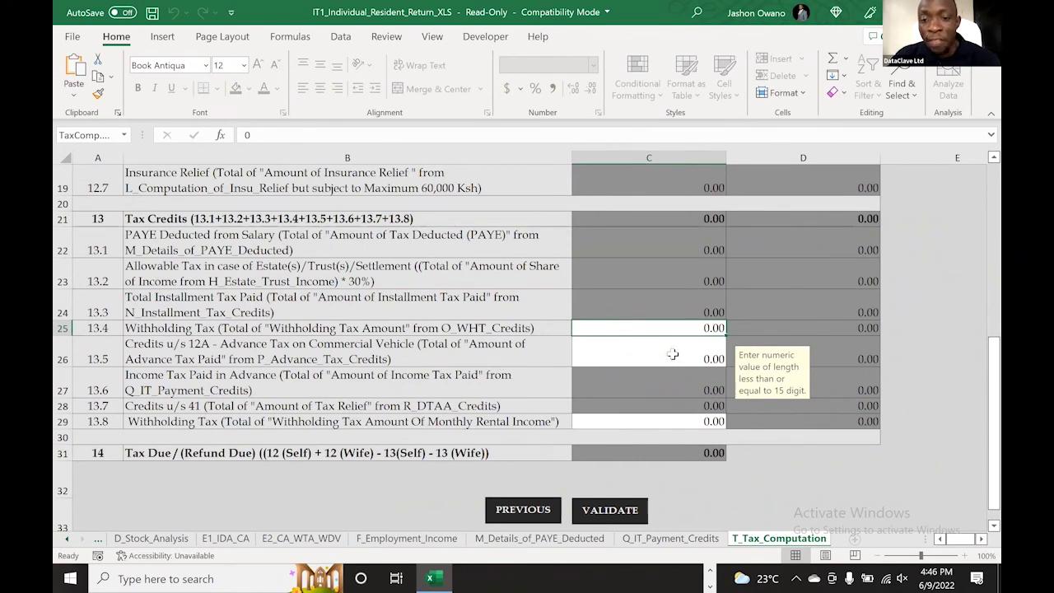
{"action": "left_click", "coordinate": [628, 354]}
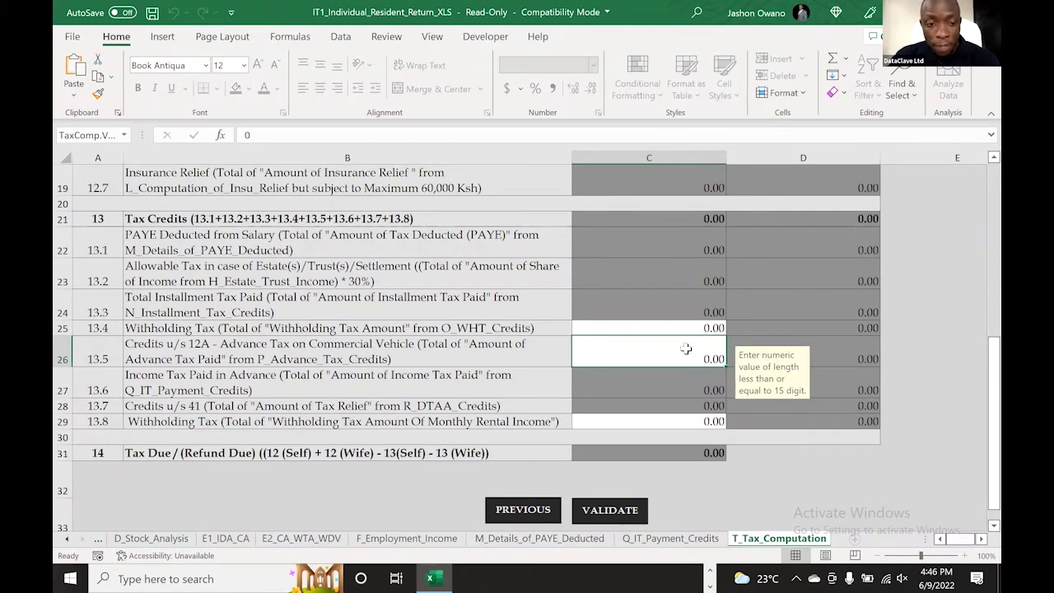
{"action": "left_click", "coordinate": [643, 421]}
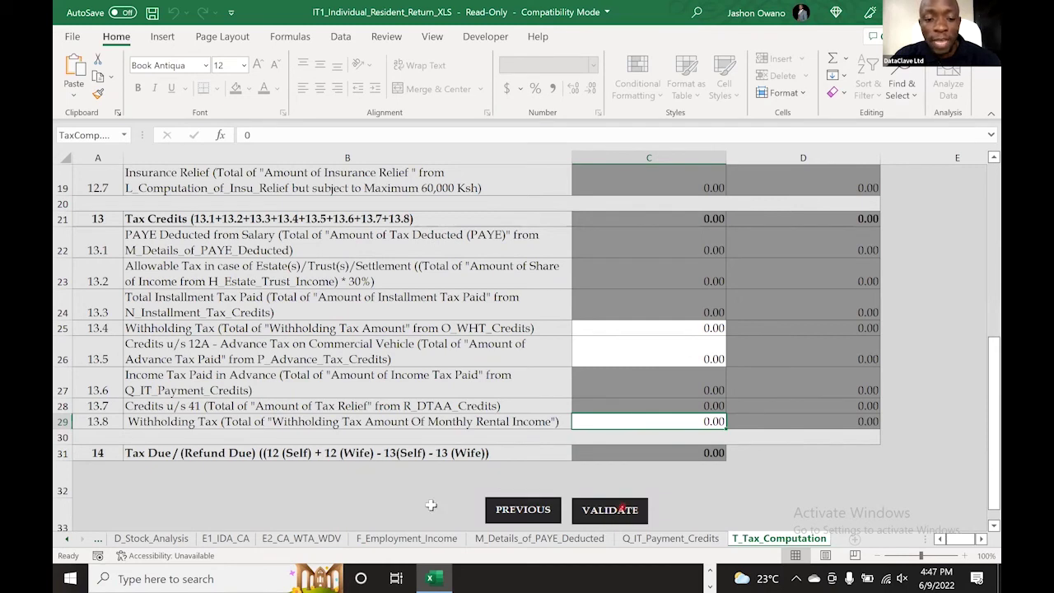
Switch to the iTax page in Chrome, attach the 03-06-2022_17-47-00 ITR zip file from Documents to the return, and agree to the Terms and Conditions.
{"action": "left_click", "coordinate": [713, 576]}
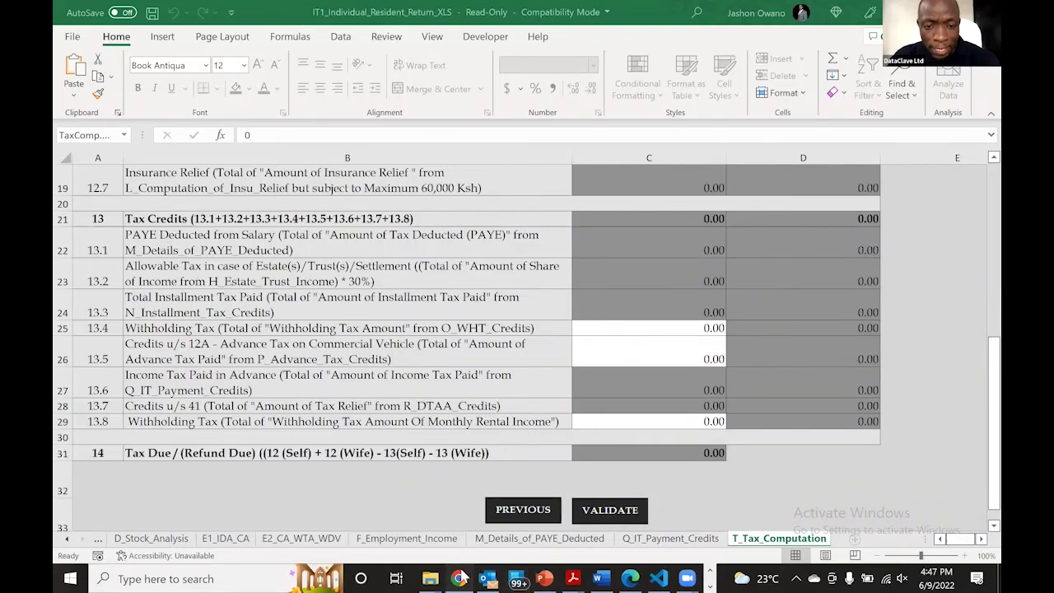
{"action": "left_click", "coordinate": [459, 578]}
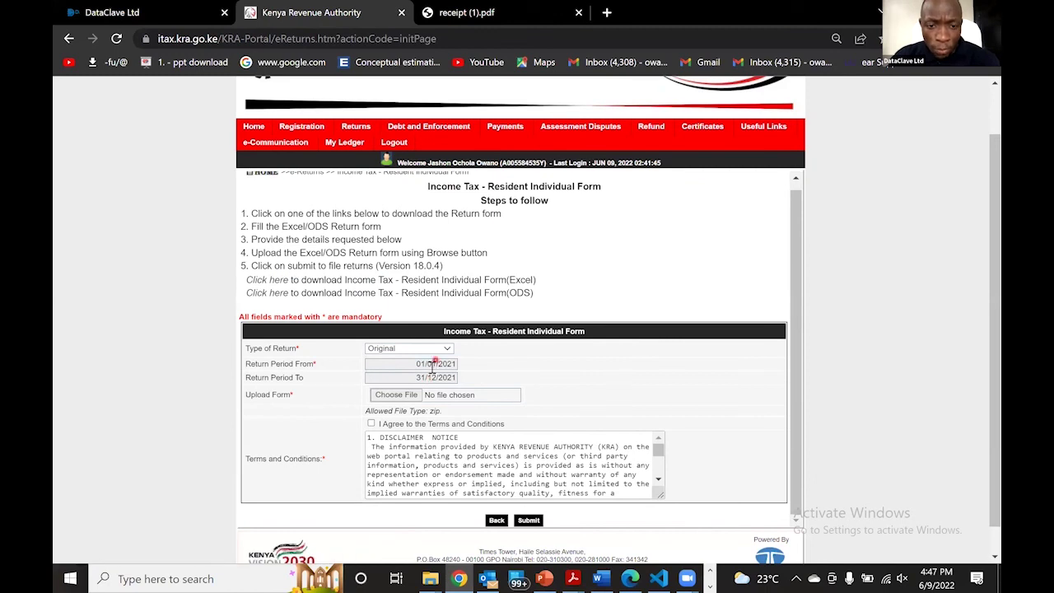
{"action": "left_click", "coordinate": [398, 396]}
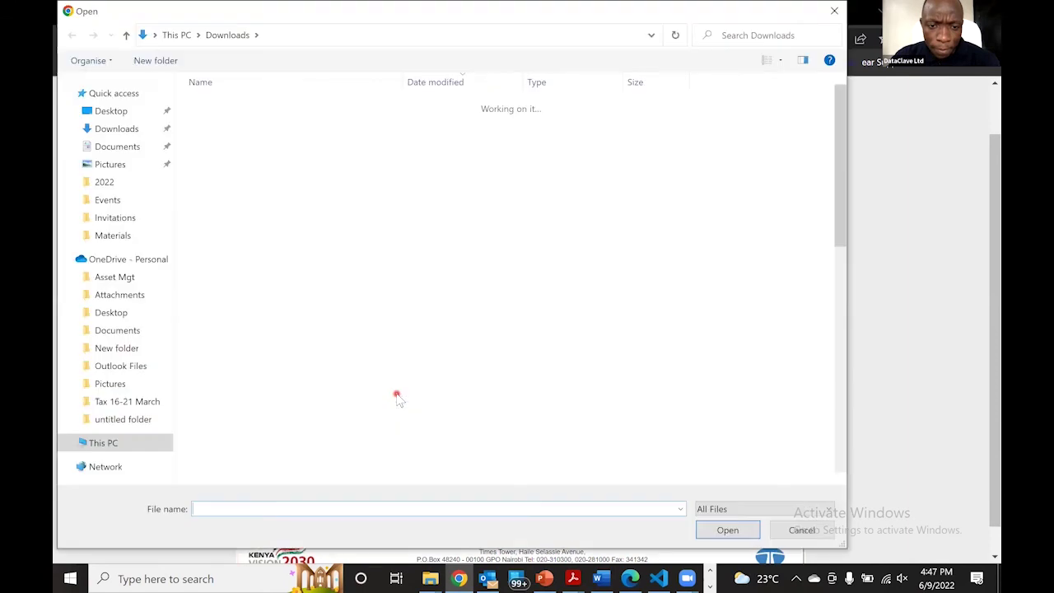
{"action": "left_click", "coordinate": [130, 333]}
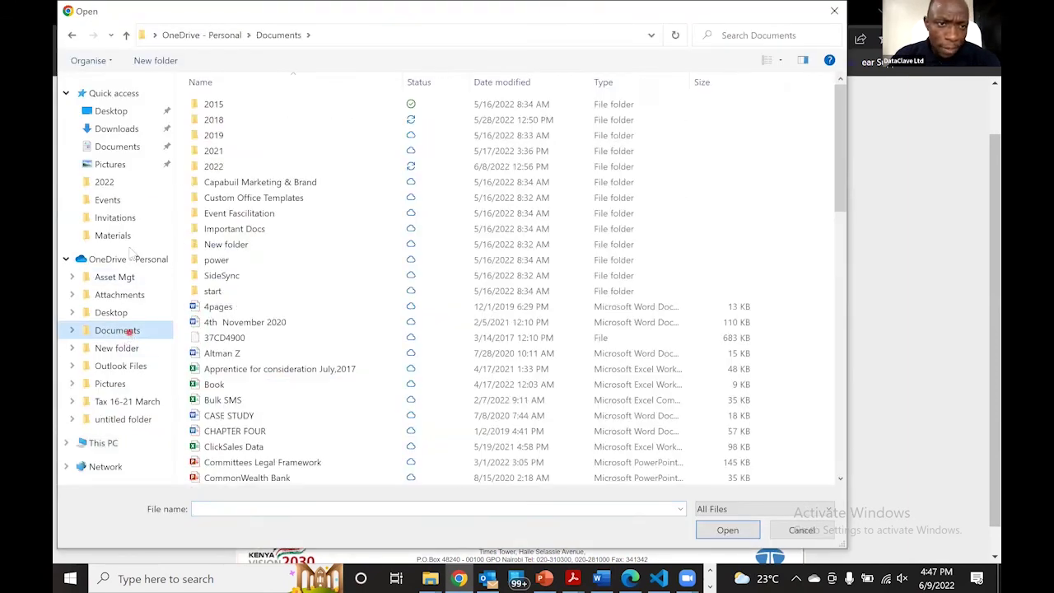
{"action": "left_click", "coordinate": [117, 146]}
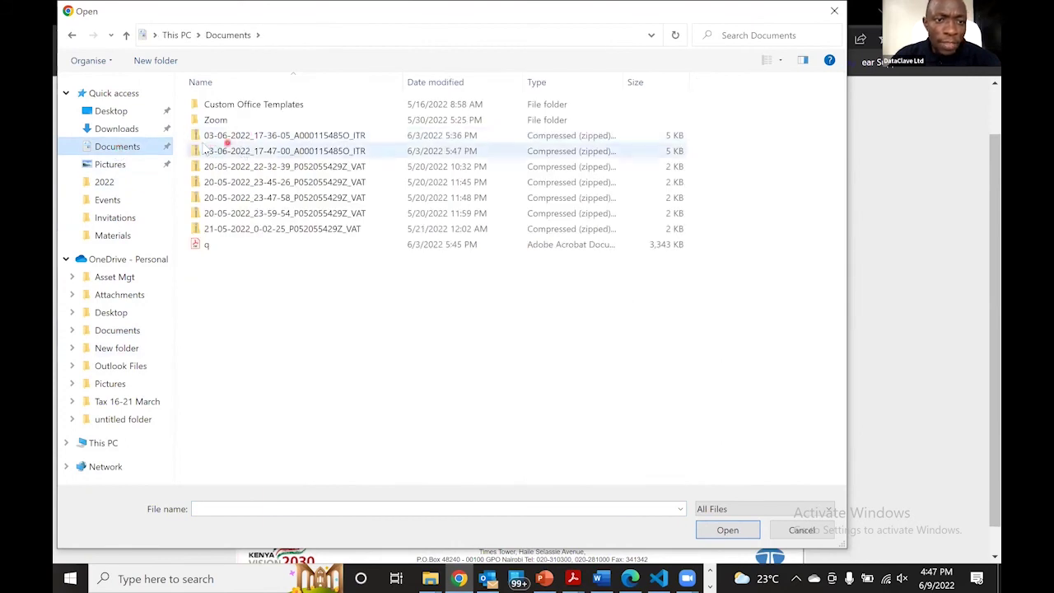
{"action": "left_click", "coordinate": [198, 136]}
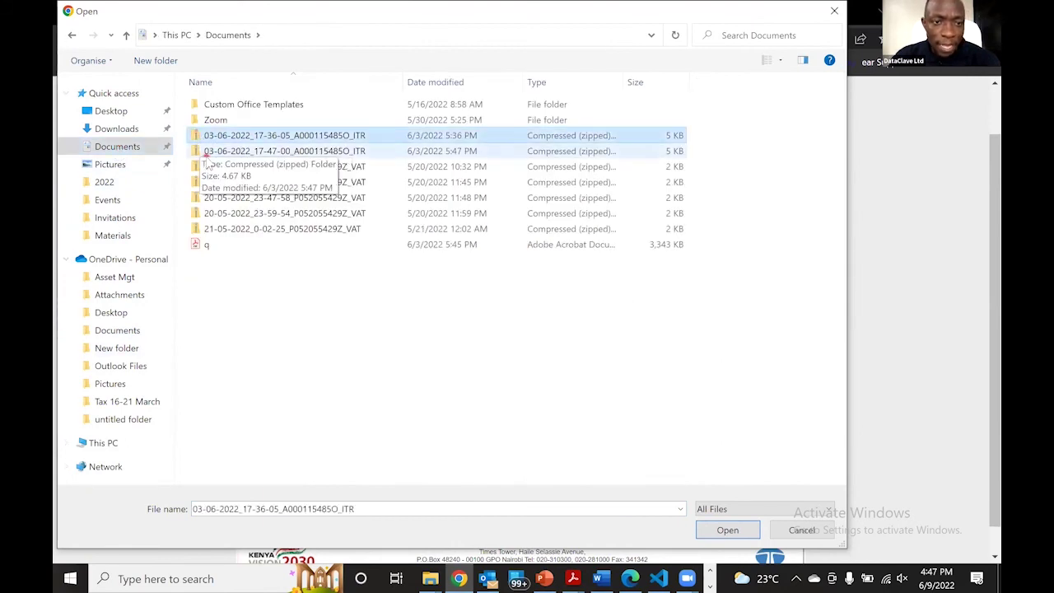
{"action": "left_click", "coordinate": [207, 157]}
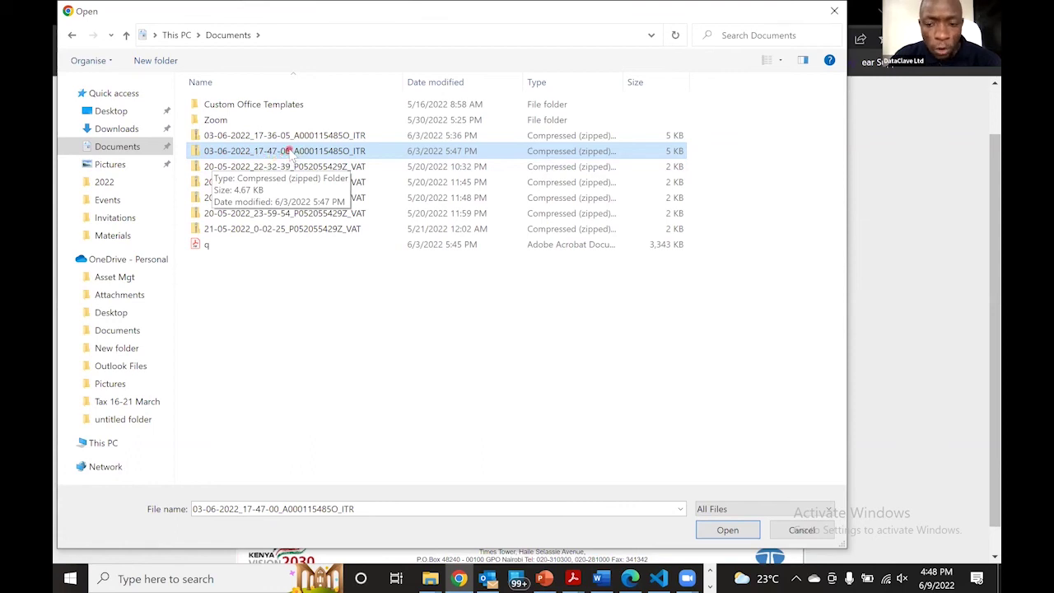
{"action": "left_click", "coordinate": [730, 530]}
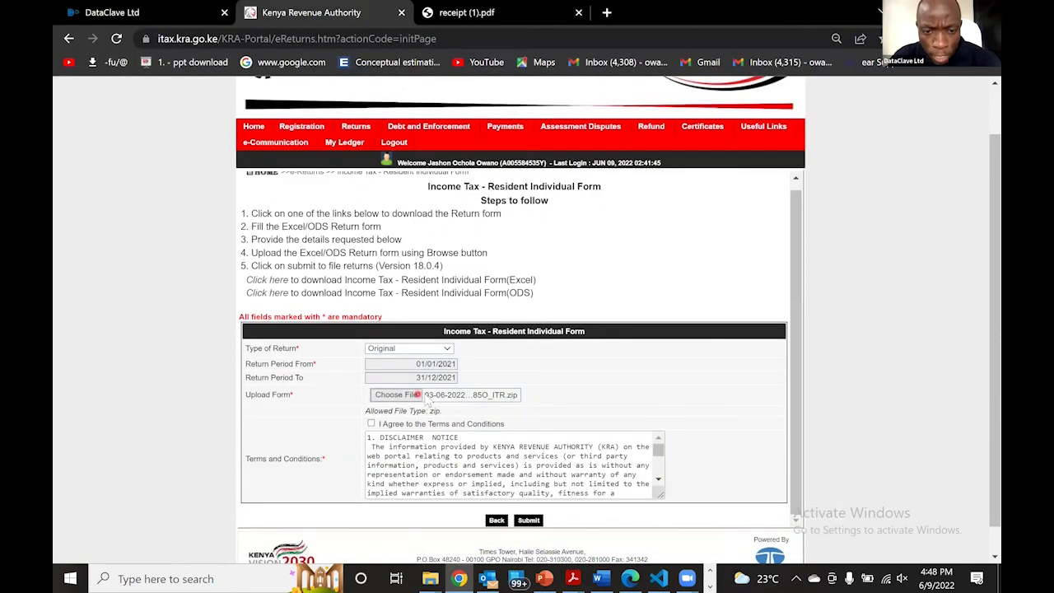
{"action": "left_click", "coordinate": [370, 423]}
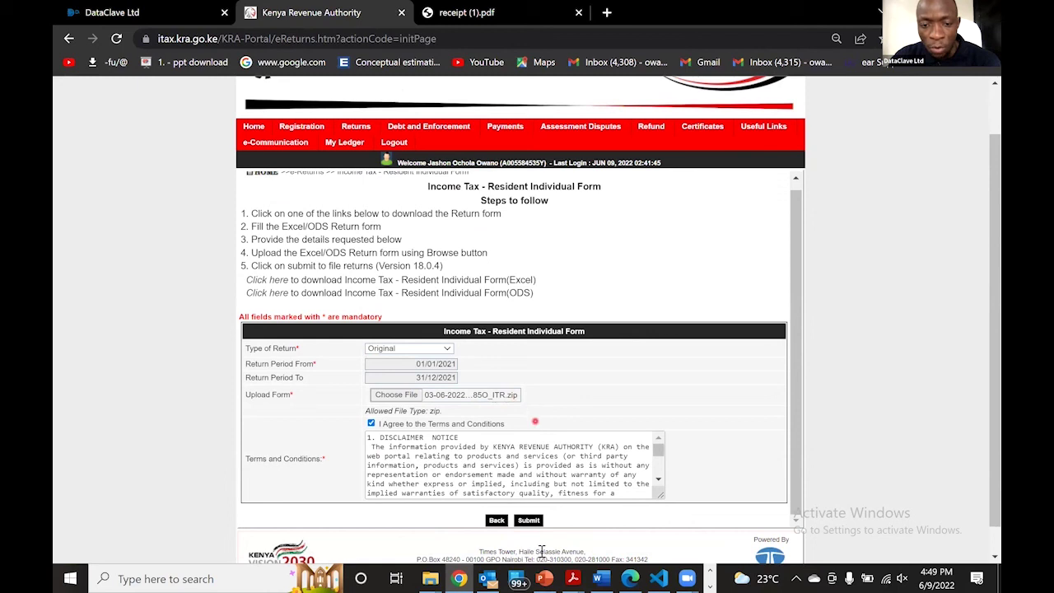
{"action": "left_click", "coordinate": [527, 520]}
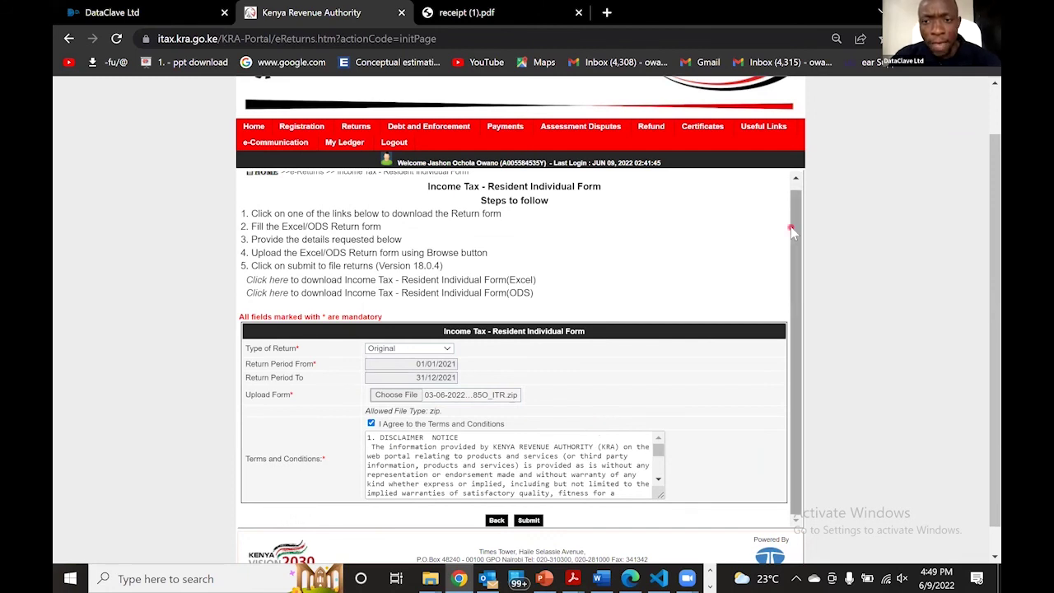
Start a payment registration for the taxpayer and proceed to the e-Payment Registration Form.
{"action": "scroll", "coordinate": [792, 232], "scroll_direction": "up", "scroll_amount": 1}
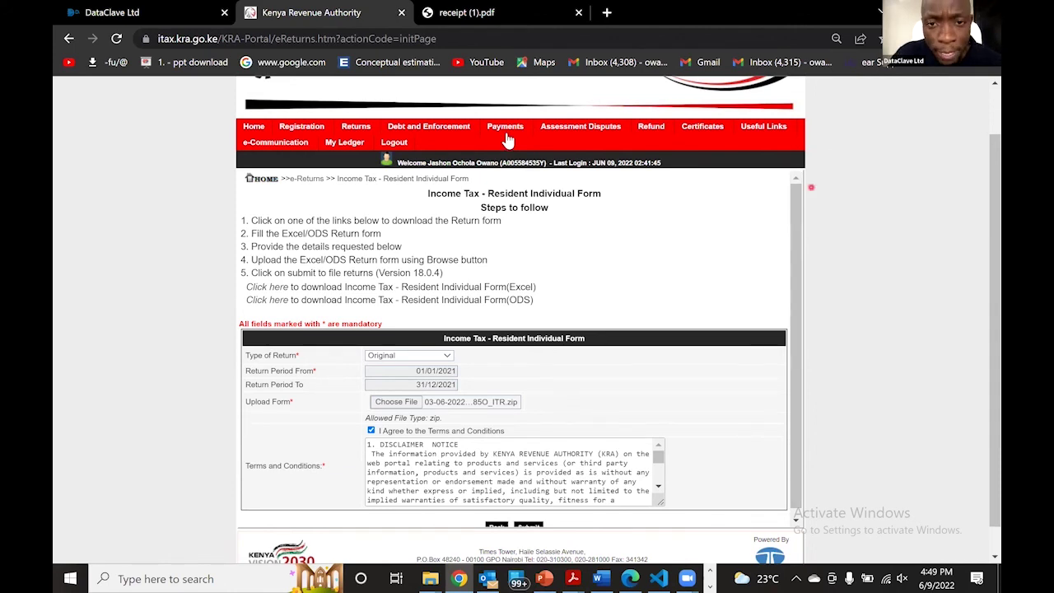
{"action": "mouse_move", "coordinate": [507, 140]}
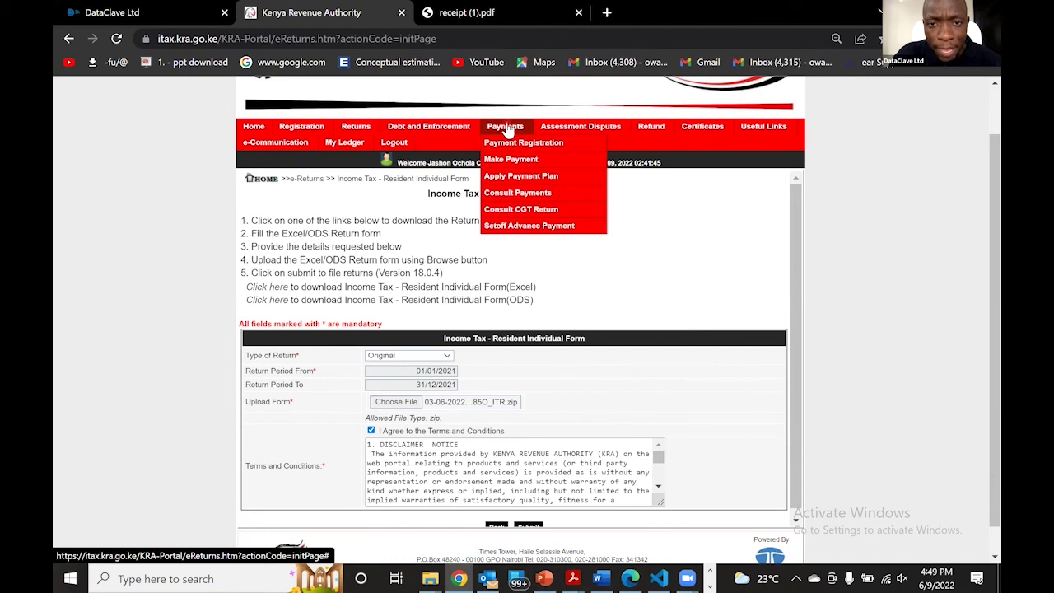
{"action": "left_click", "coordinate": [518, 145]}
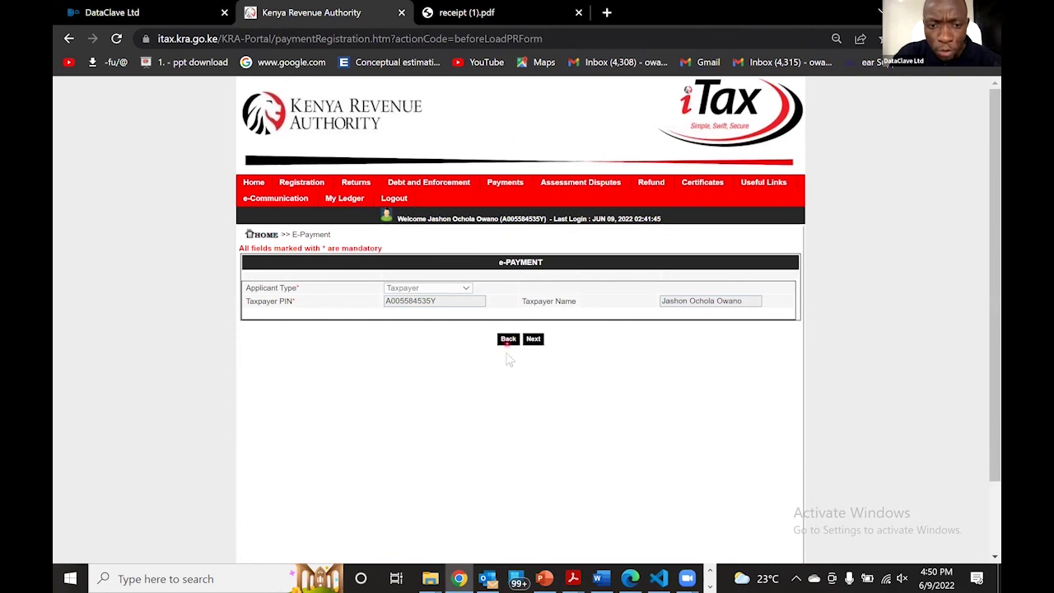
{"action": "left_click", "coordinate": [533, 340]}
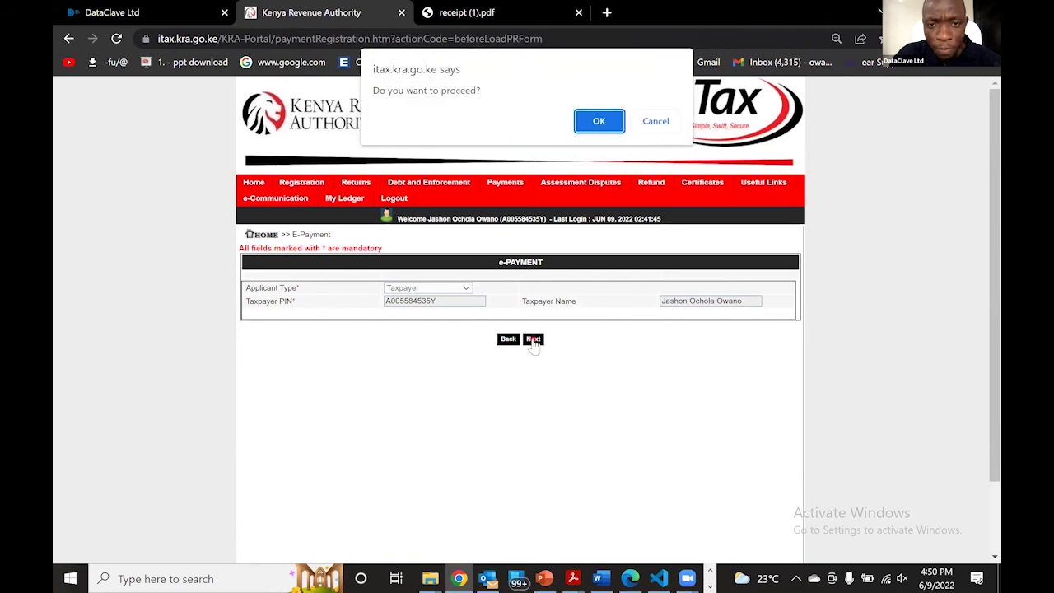
{"action": "left_click", "coordinate": [599, 122]}
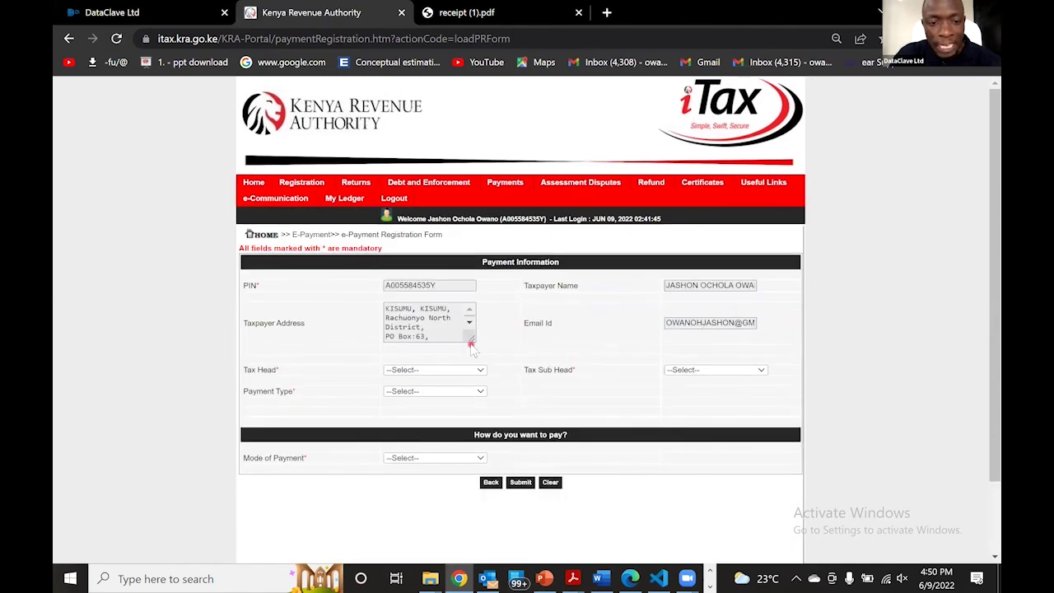
Set the payment to Income Tax, sub head (0101) Income Tax - Resident Individual, type Self Assessment Tax, and view the Mode of Payment choices.
{"action": "left_click", "coordinate": [480, 370]}
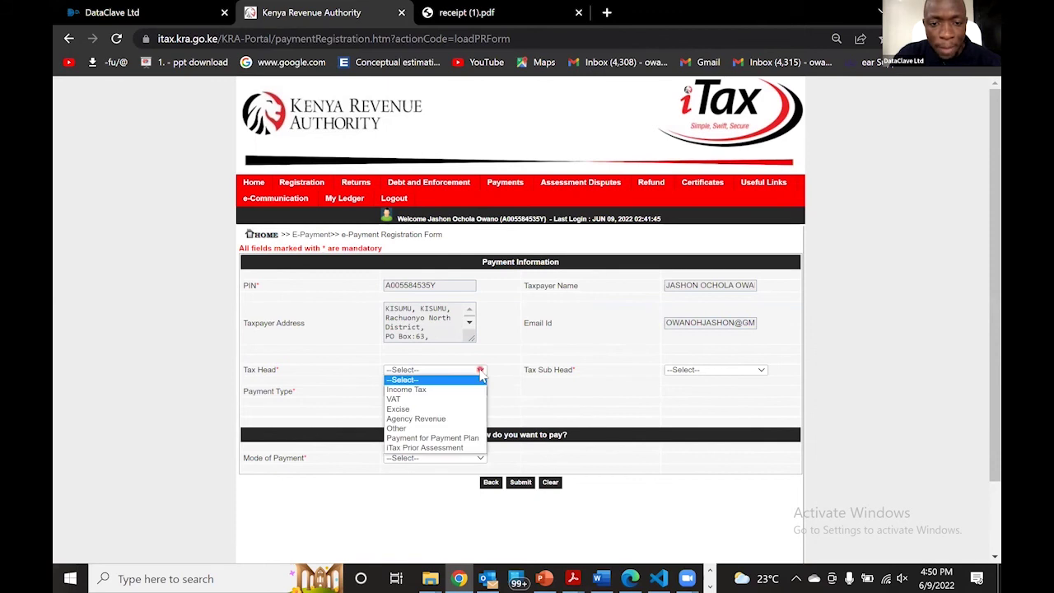
{"action": "left_click", "coordinate": [429, 390]}
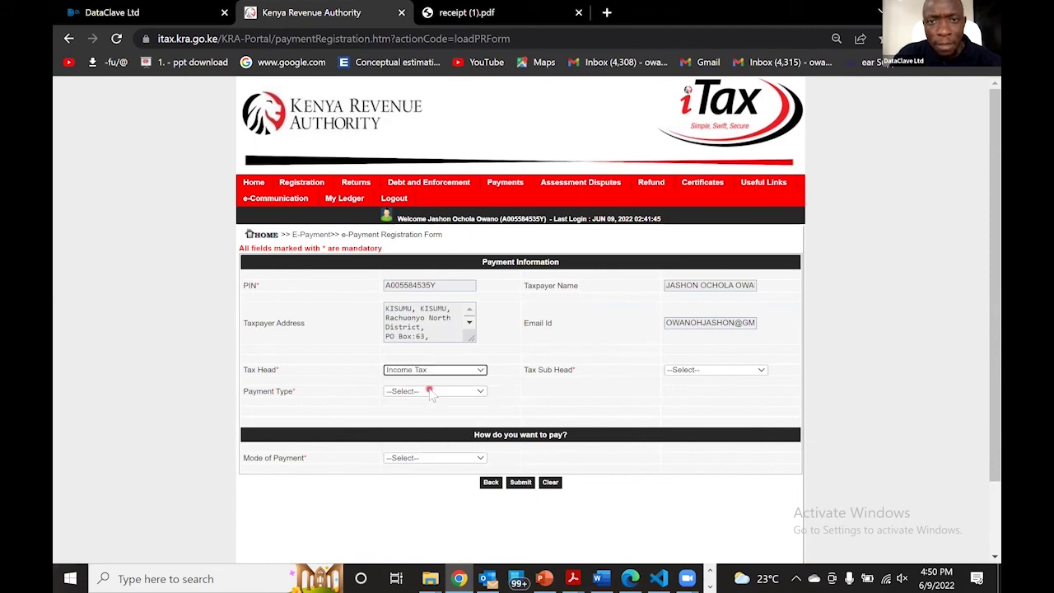
{"action": "left_click", "coordinate": [763, 371]}
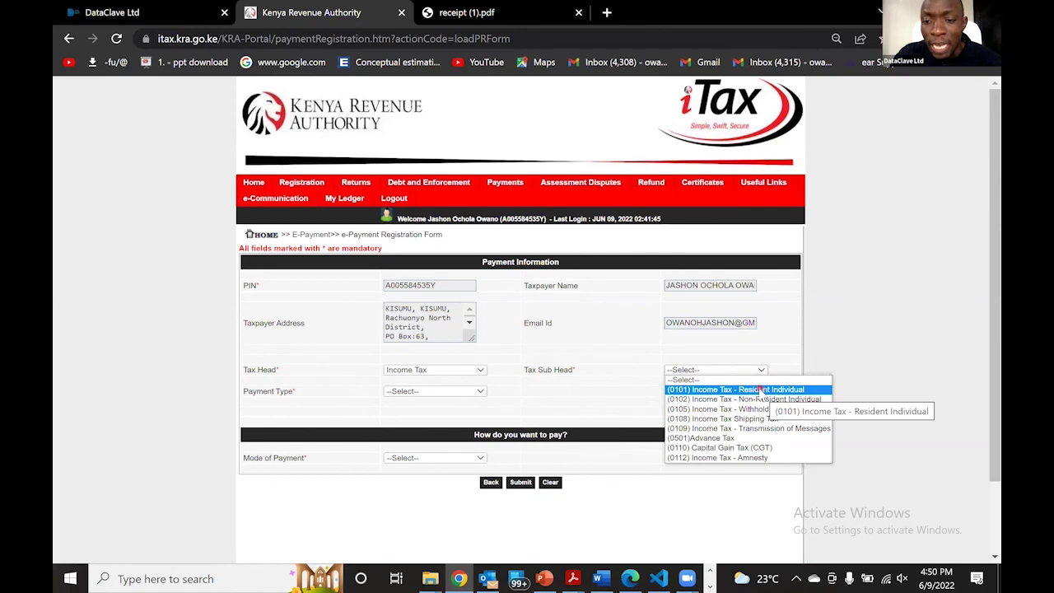
{"action": "left_click", "coordinate": [759, 390]}
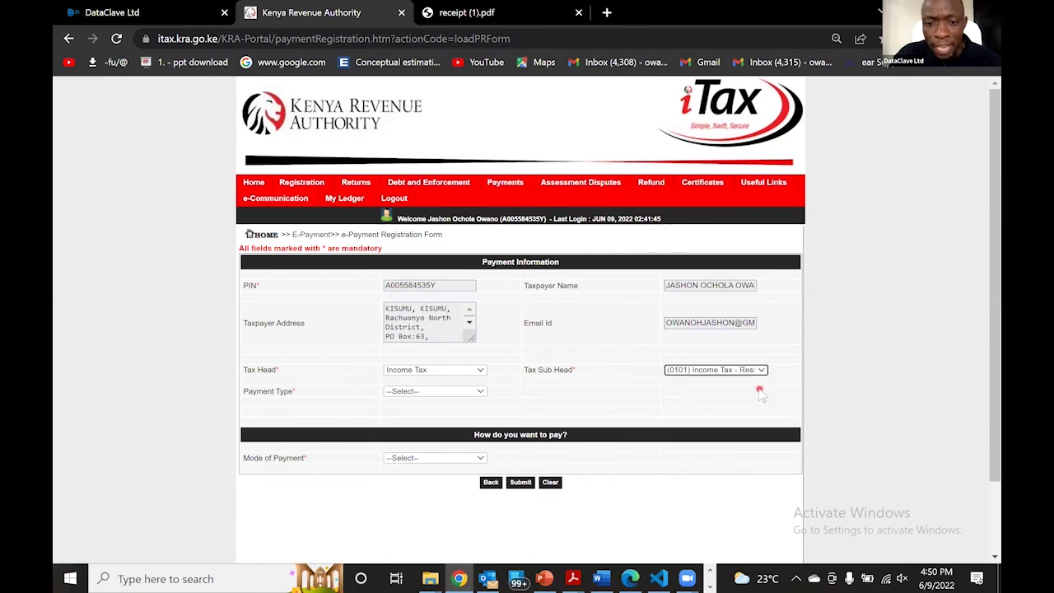
{"action": "left_click", "coordinate": [483, 392]}
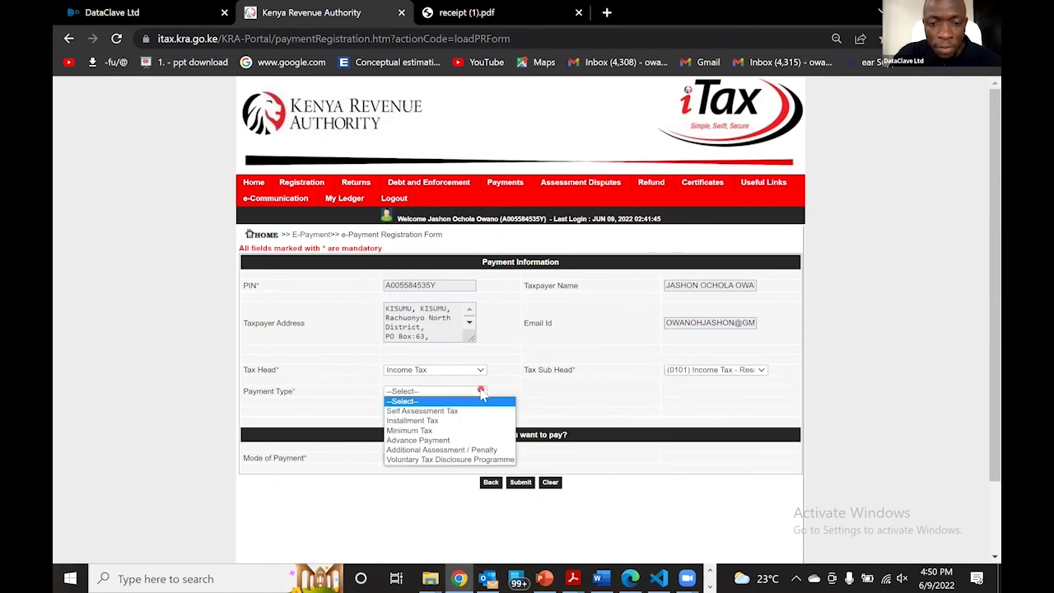
{"action": "left_click", "coordinate": [452, 410]}
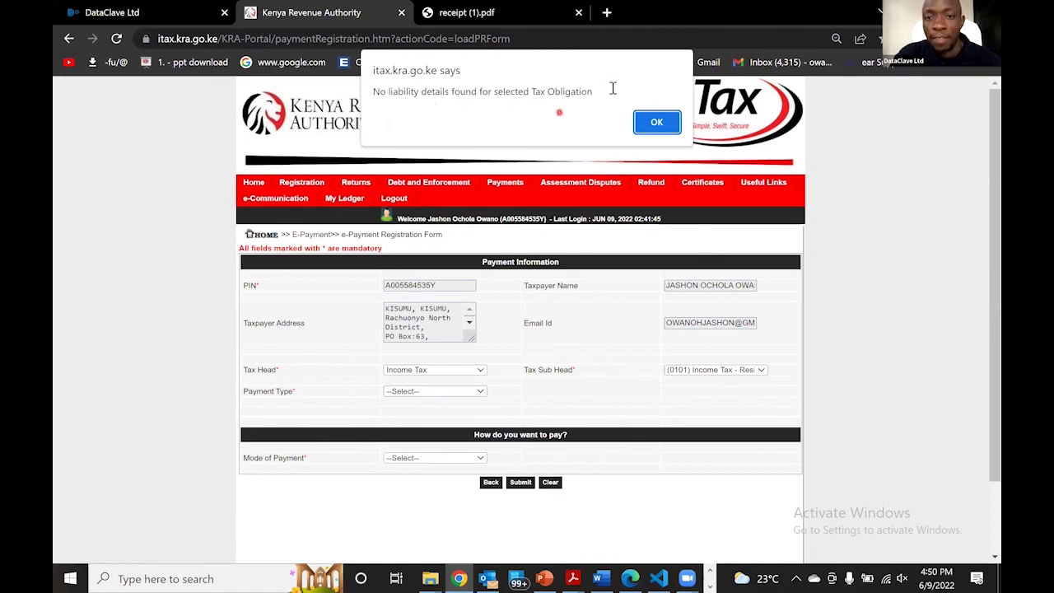
{"action": "left_click", "coordinate": [656, 122]}
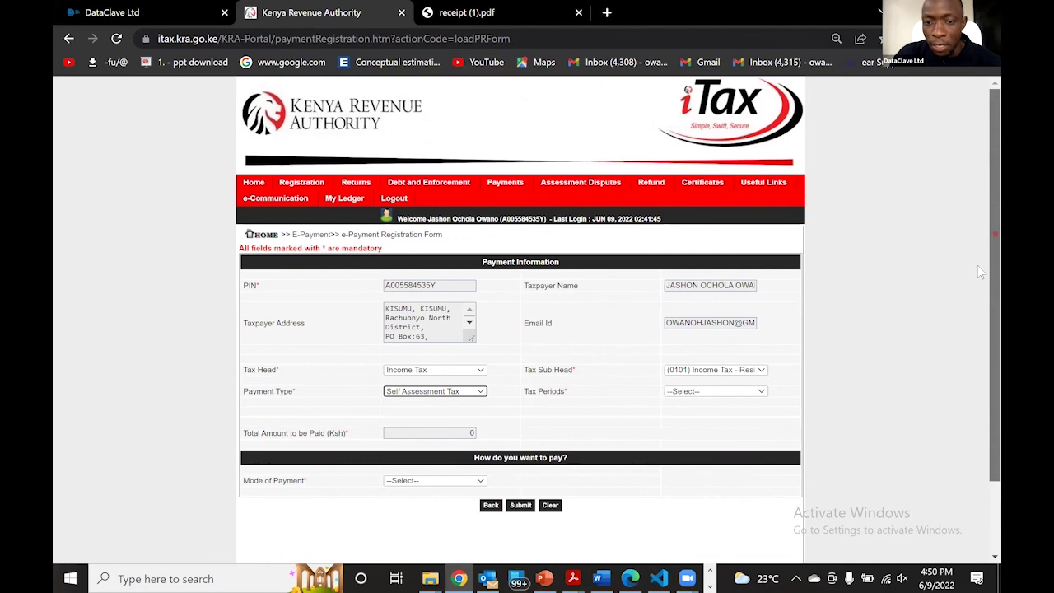
{"action": "scroll", "coordinate": [977, 265], "scroll_direction": "down", "scroll_amount": 1}
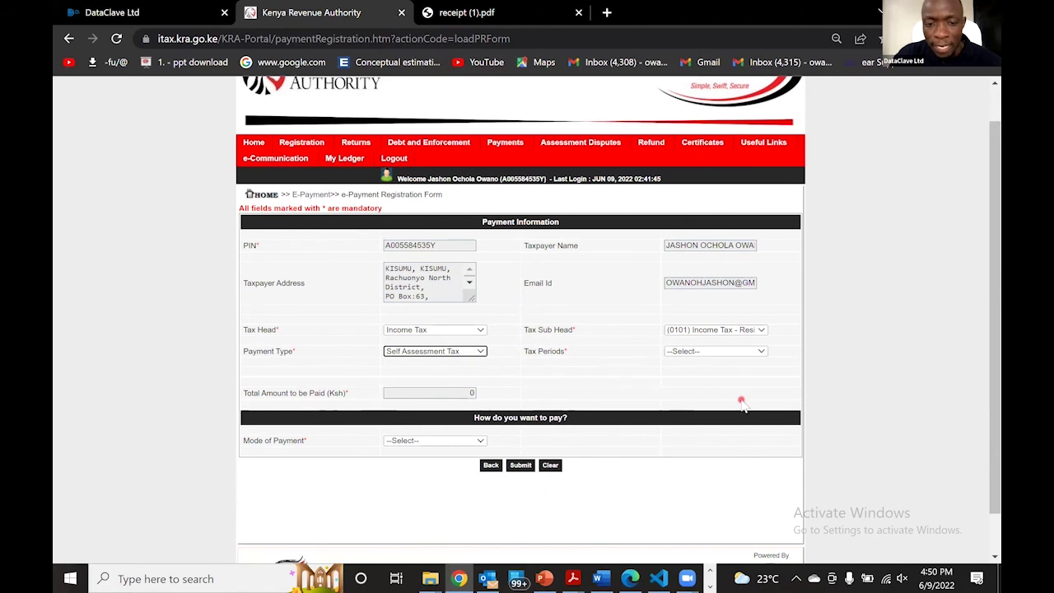
{"action": "left_click", "coordinate": [481, 441]}
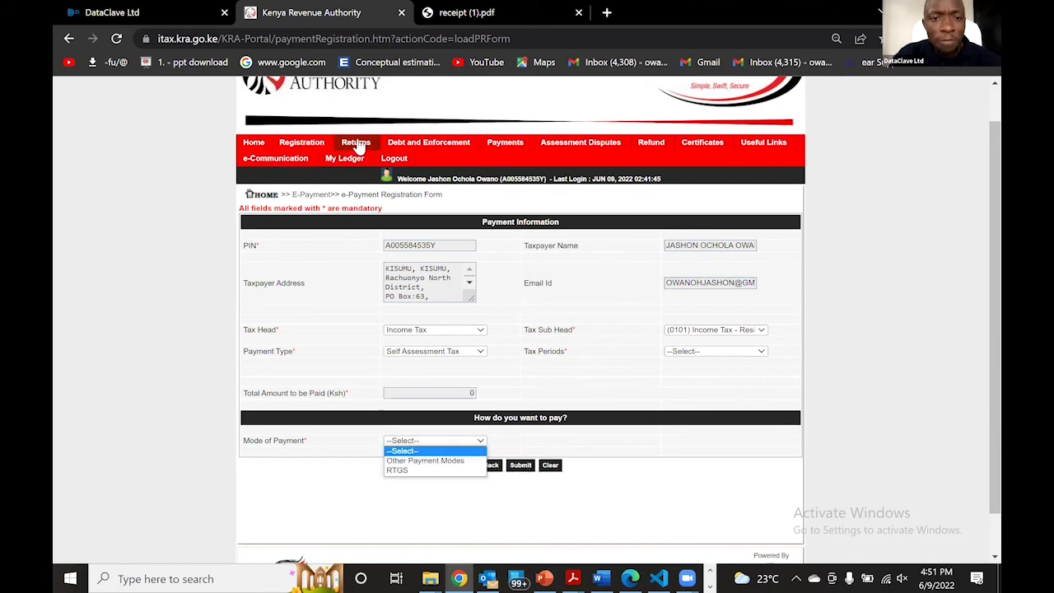
Open the Nil e-Return form and examine the Tax Obligation choices without selecting one.
{"action": "mouse_move", "coordinate": [359, 145]}
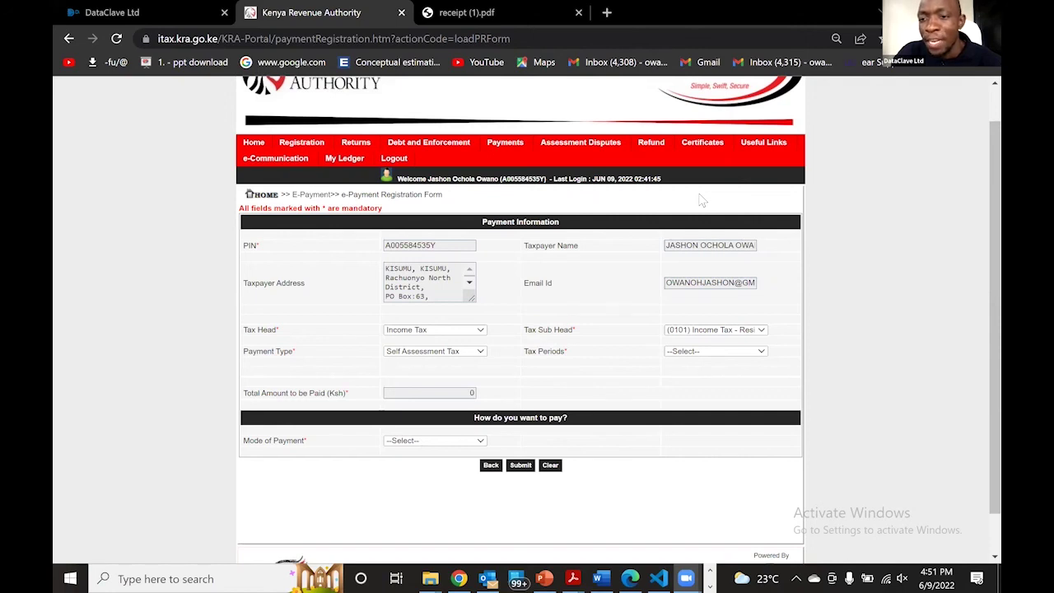
{"action": "mouse_move", "coordinate": [361, 143]}
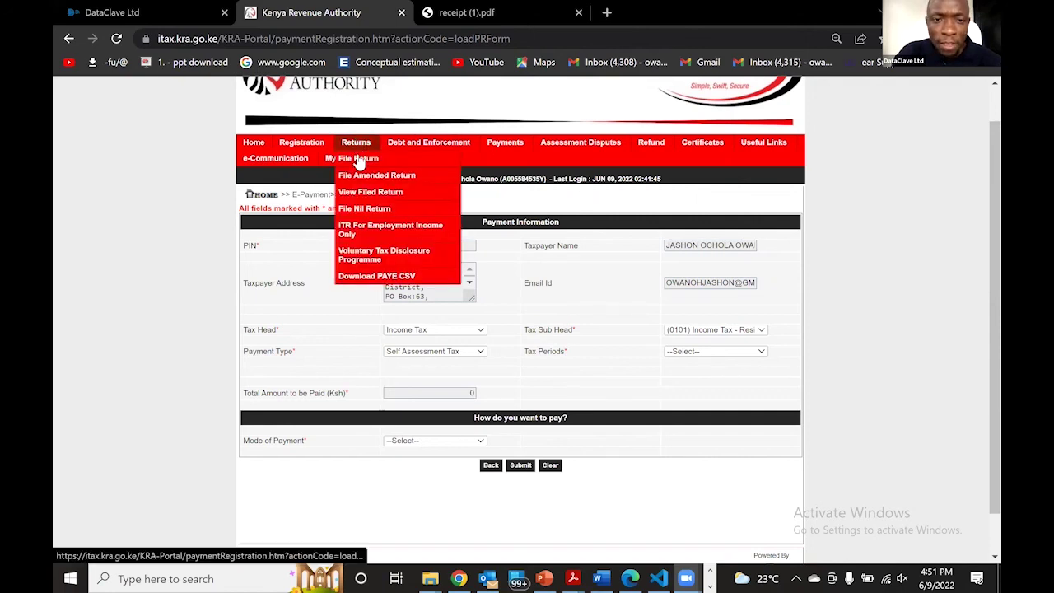
{"action": "left_click", "coordinate": [362, 209]}
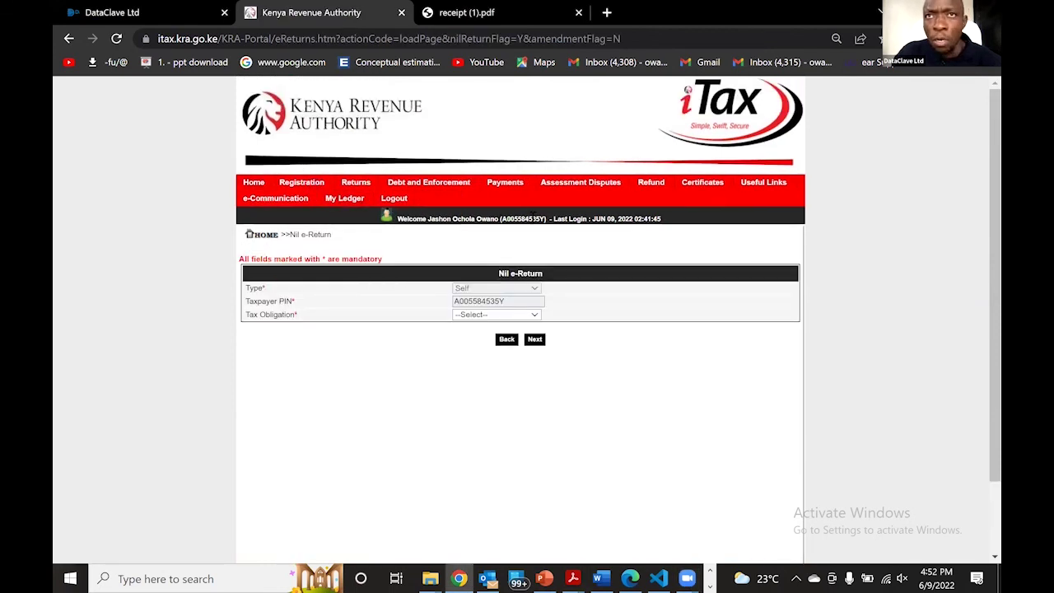
{"action": "left_click", "coordinate": [537, 316]}
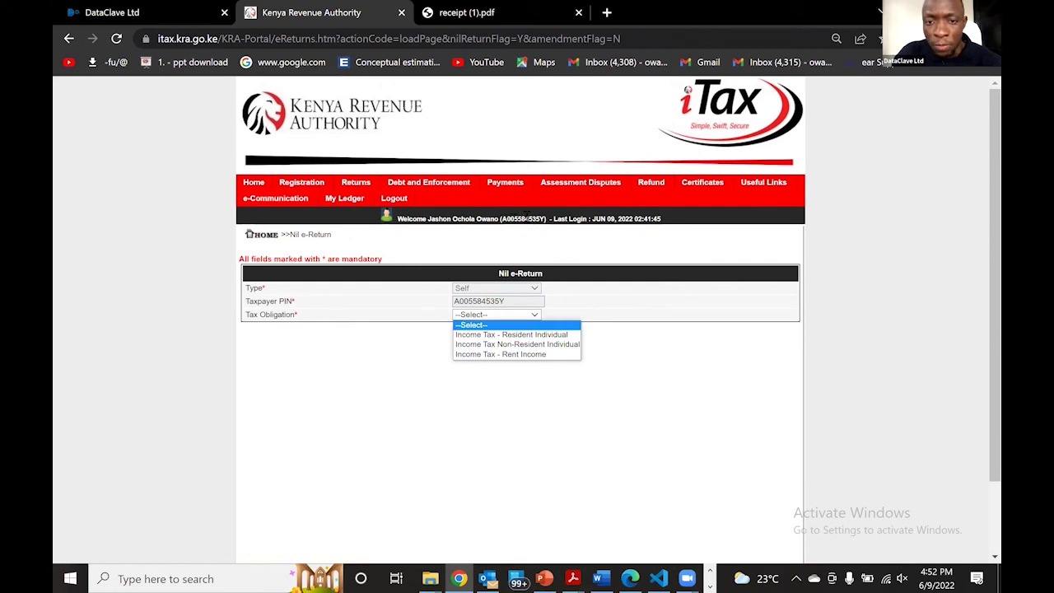
{"action": "left_click", "coordinate": [535, 315]}
{"action": "left_click", "coordinate": [536, 315]}
{"action": "left_click", "coordinate": [641, 369]}
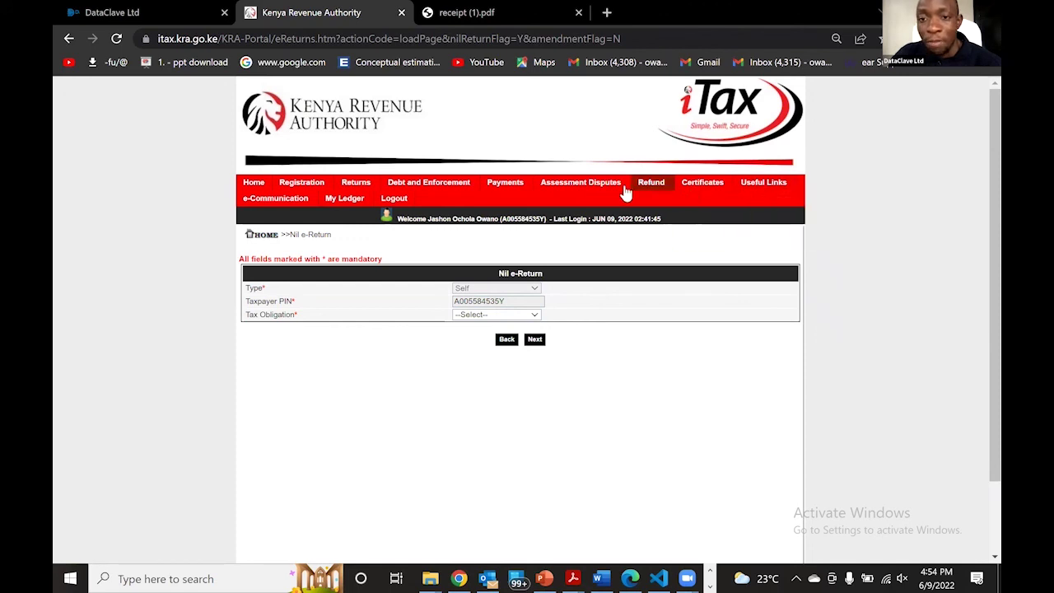
Leave the Nil e-Return form, start a new payment registration for the taxpayer and confirm proceeding to the e-Payment Registration Form.
{"action": "mouse_move", "coordinate": [428, 185]}
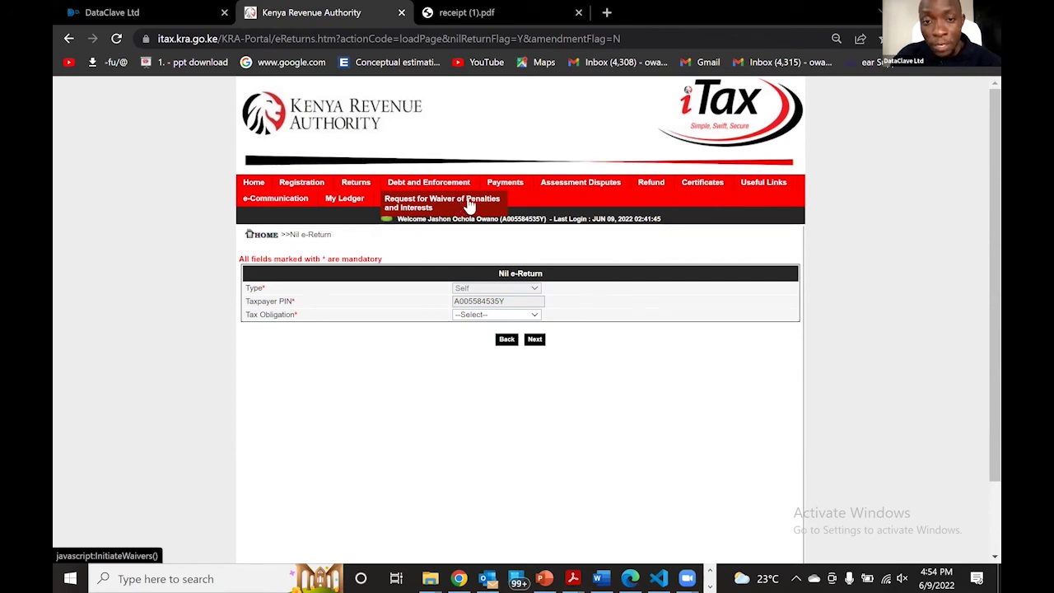
{"action": "mouse_move", "coordinate": [505, 183]}
{"action": "left_click", "coordinate": [519, 200]}
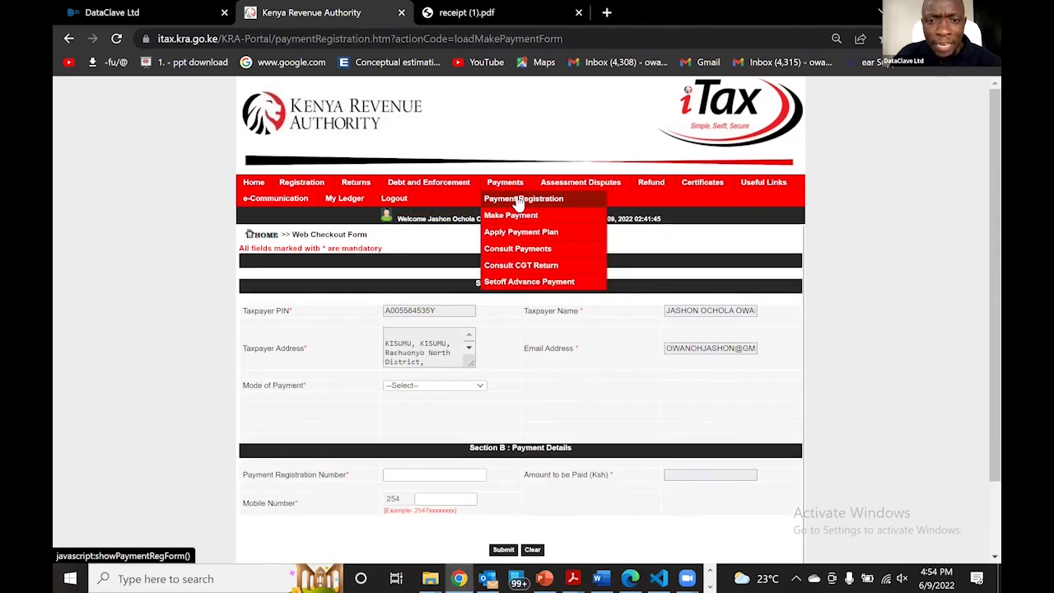
{"action": "left_click", "coordinate": [519, 200]}
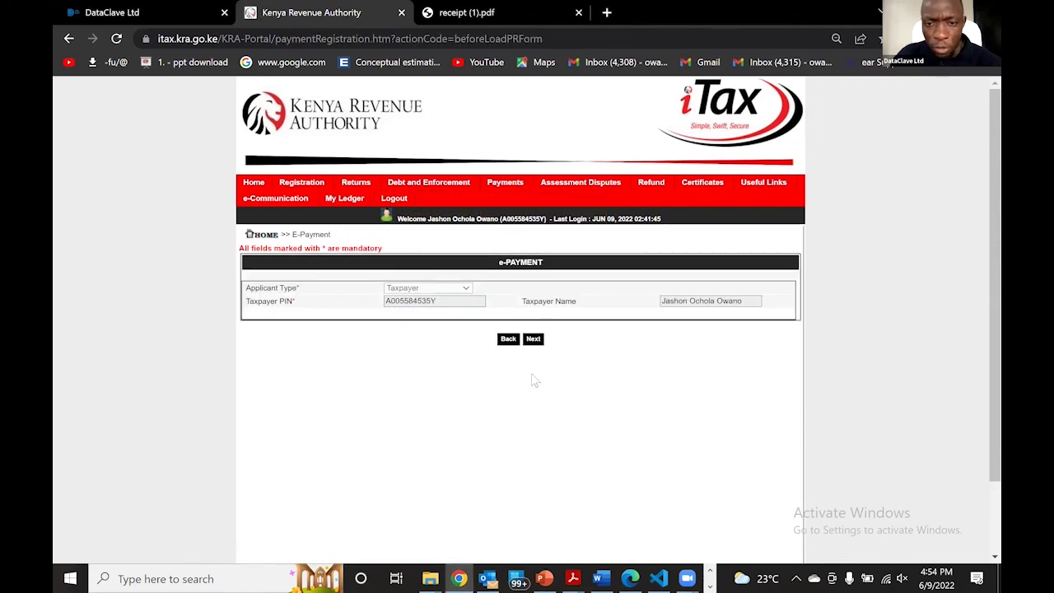
{"action": "left_click", "coordinate": [533, 338]}
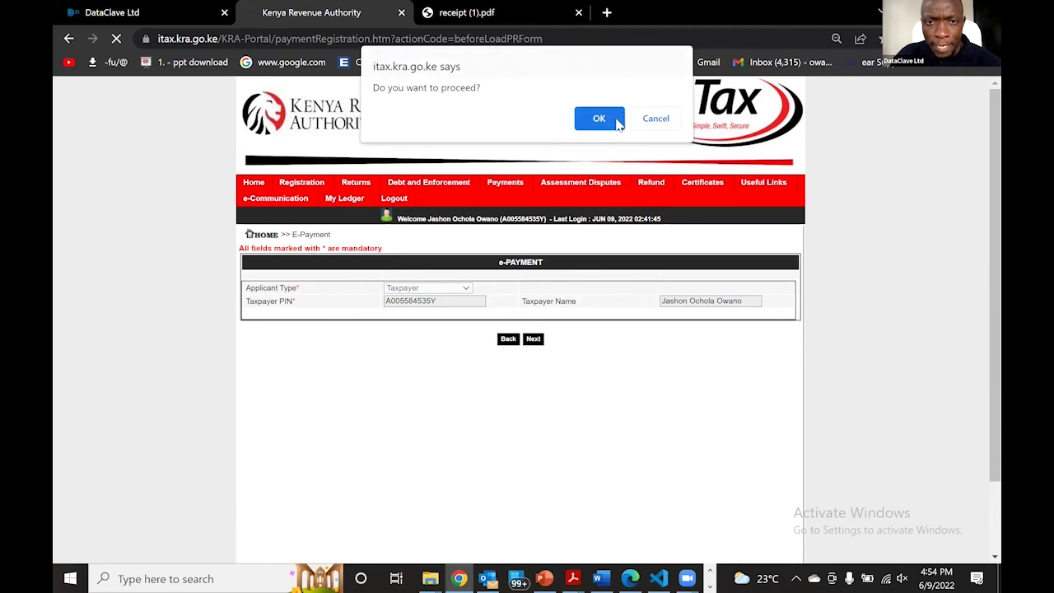
{"action": "left_click", "coordinate": [598, 119]}
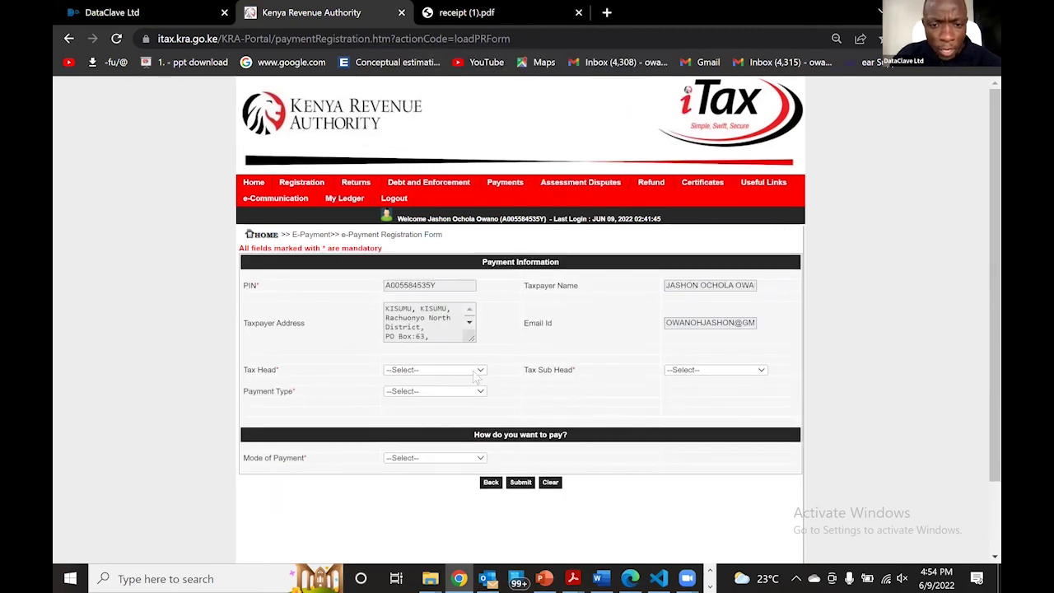
Set the tax head to Income Tax and the tax sub head to (0101) Income Tax - Resident Individual.
{"action": "left_click", "coordinate": [480, 372]}
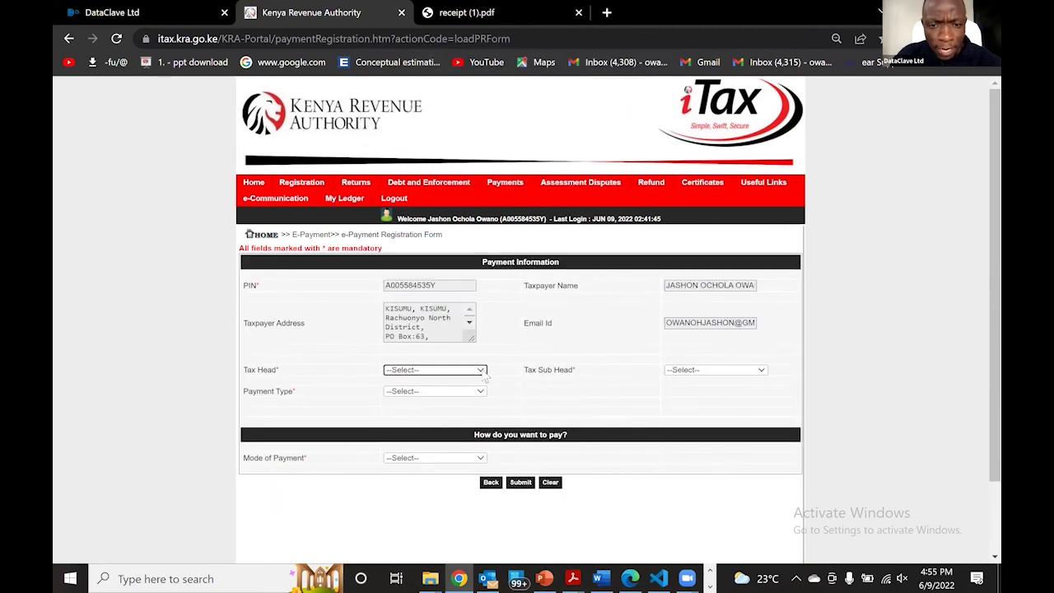
{"action": "left_click", "coordinate": [482, 372]}
{"action": "left_click", "coordinate": [482, 372]}
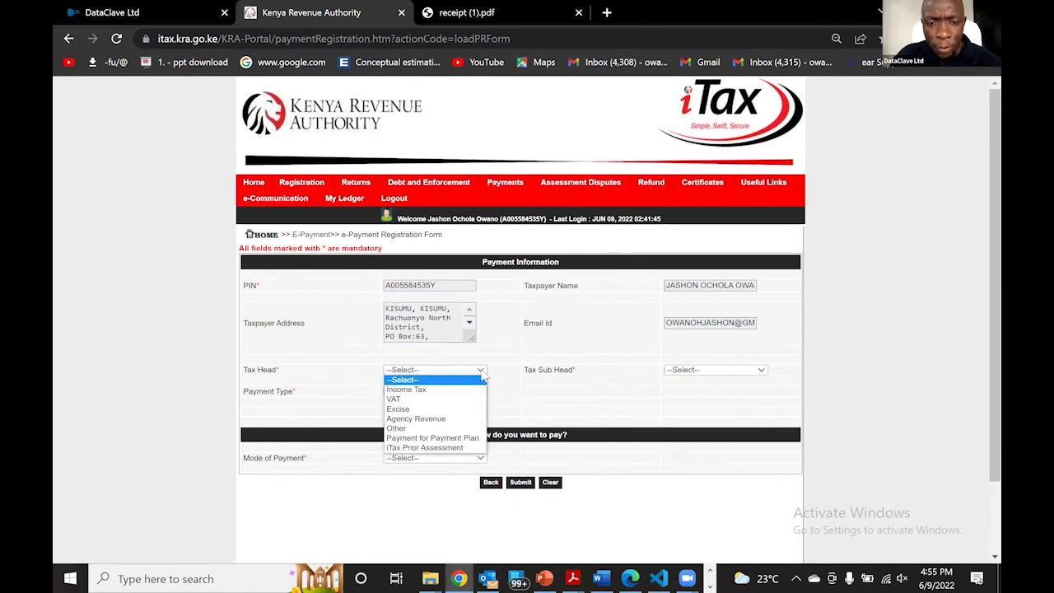
{"action": "left_click", "coordinate": [440, 391]}
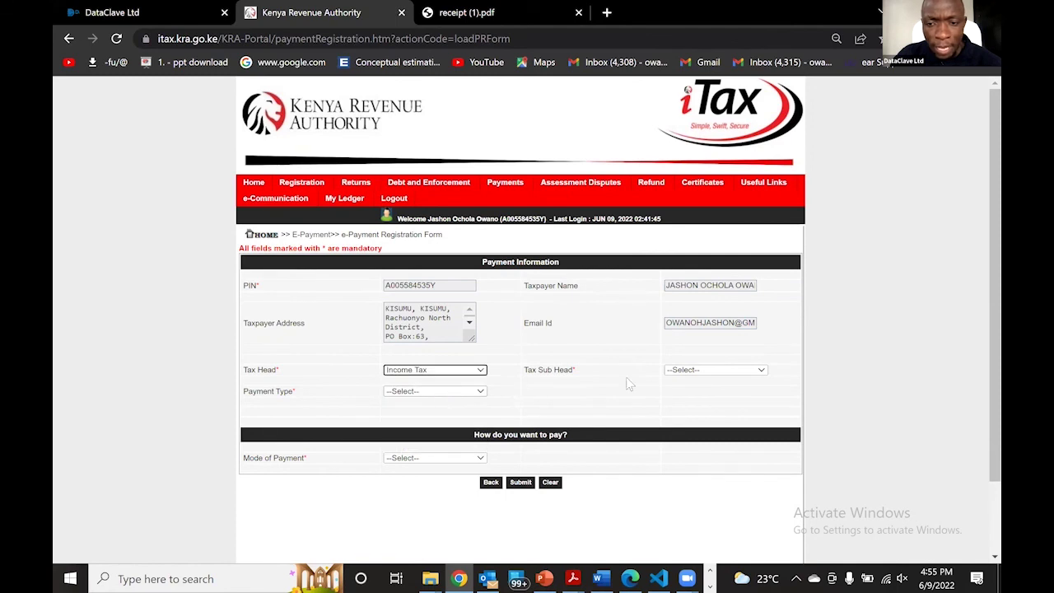
{"action": "left_click", "coordinate": [733, 371]}
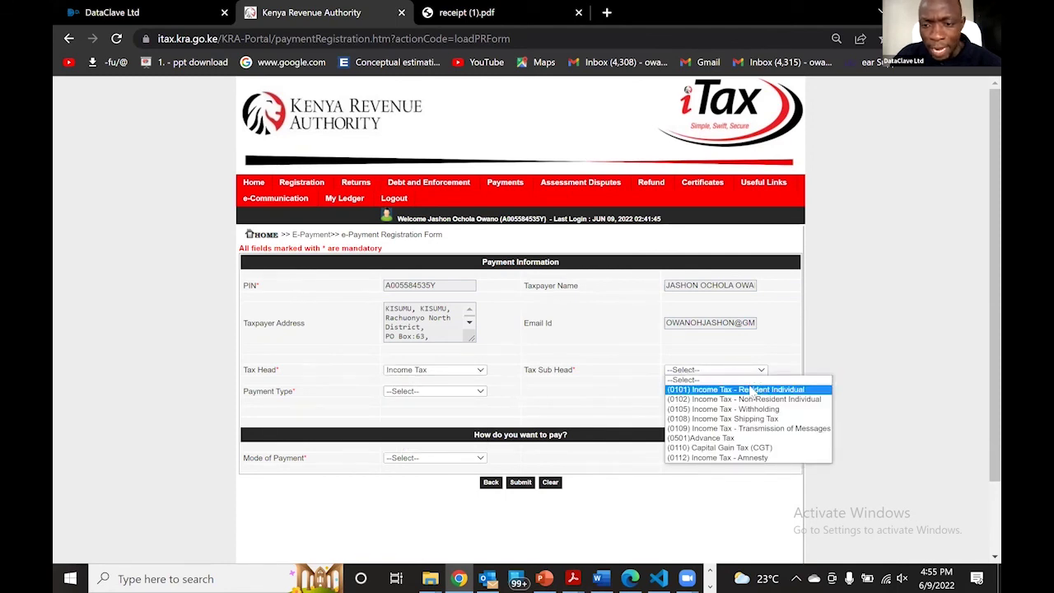
{"action": "left_click", "coordinate": [623, 368]}
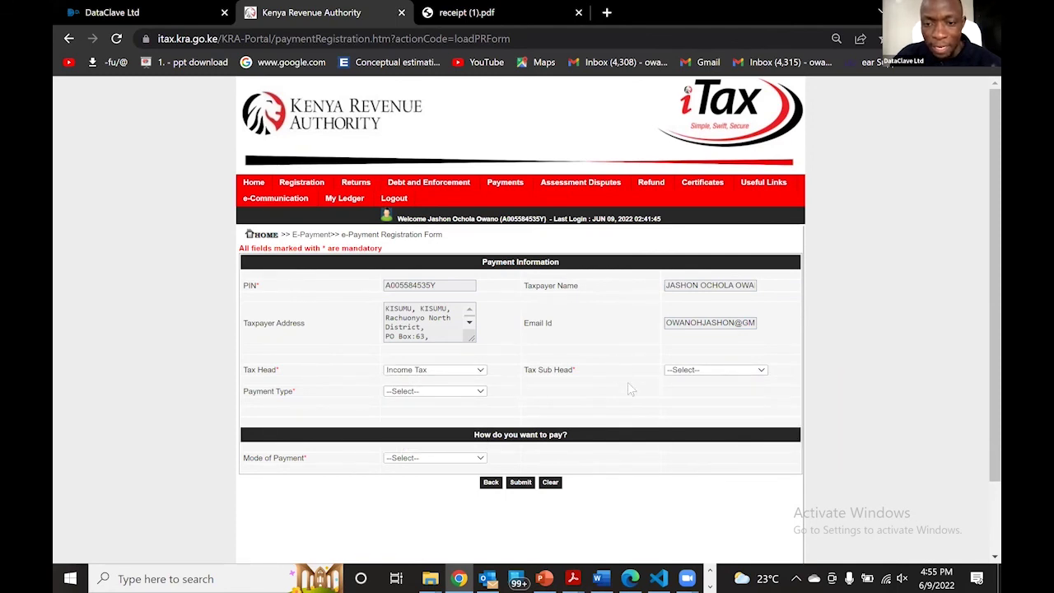
{"action": "left_click", "coordinate": [714, 369]}
{"action": "left_click", "coordinate": [735, 390]}
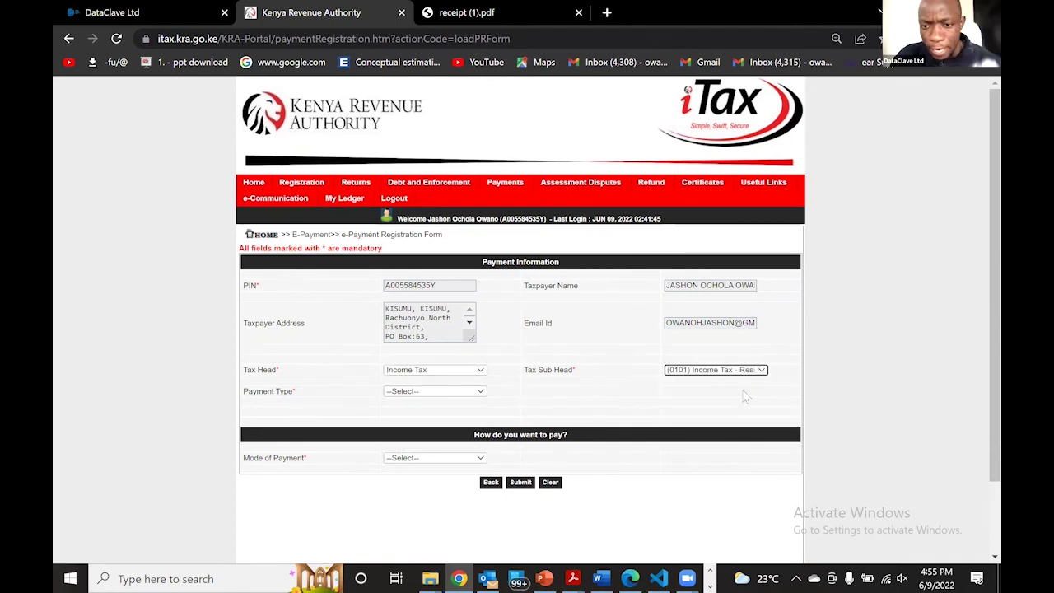
Set the payment type to Additional Assessment / Penalty on the e-Payment Registration Form.
{"action": "left_click", "coordinate": [482, 393]}
{"action": "left_click", "coordinate": [482, 392]}
{"action": "left_click", "coordinate": [482, 392]}
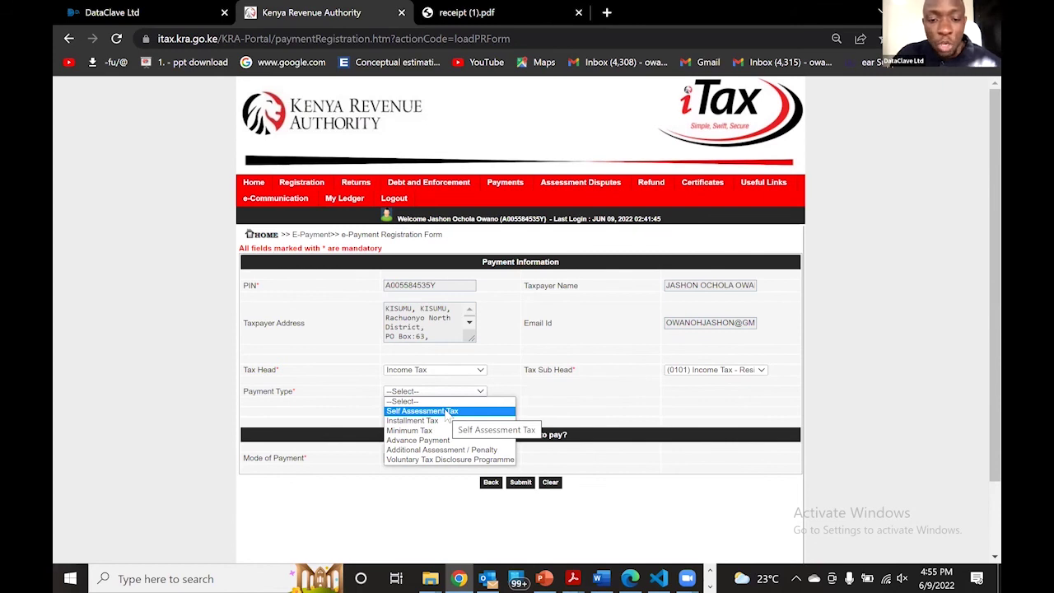
{"action": "left_click", "coordinate": [491, 451]}
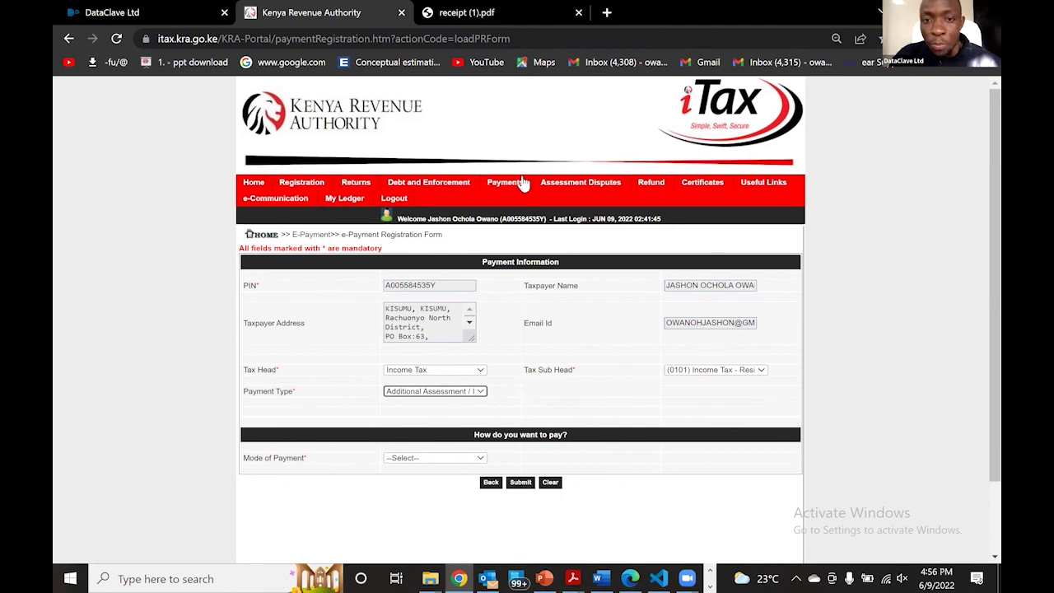
{"action": "mouse_move", "coordinate": [520, 183]}
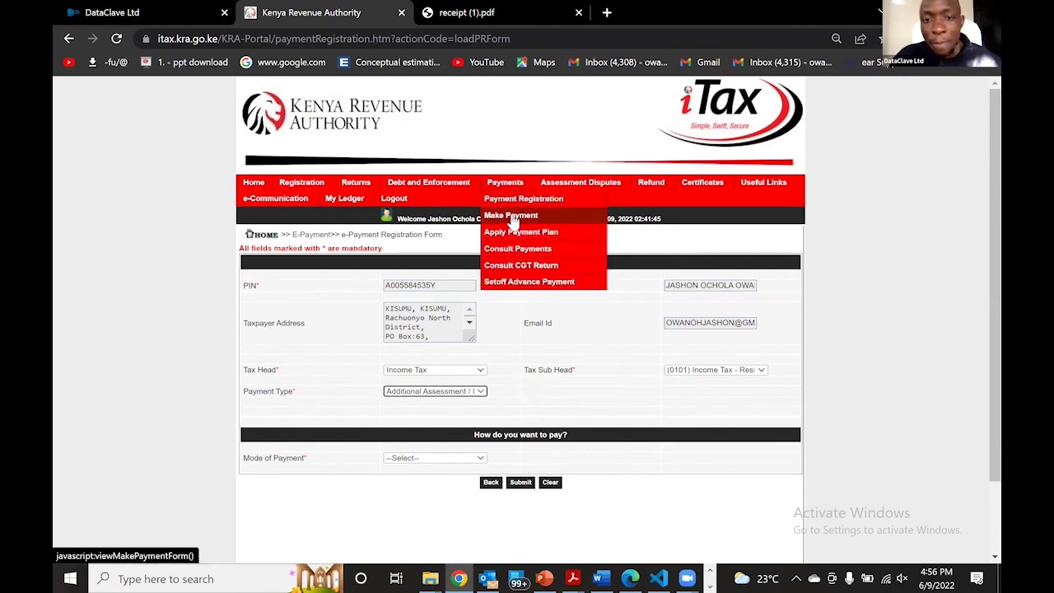
{"action": "left_click", "coordinate": [512, 216]}
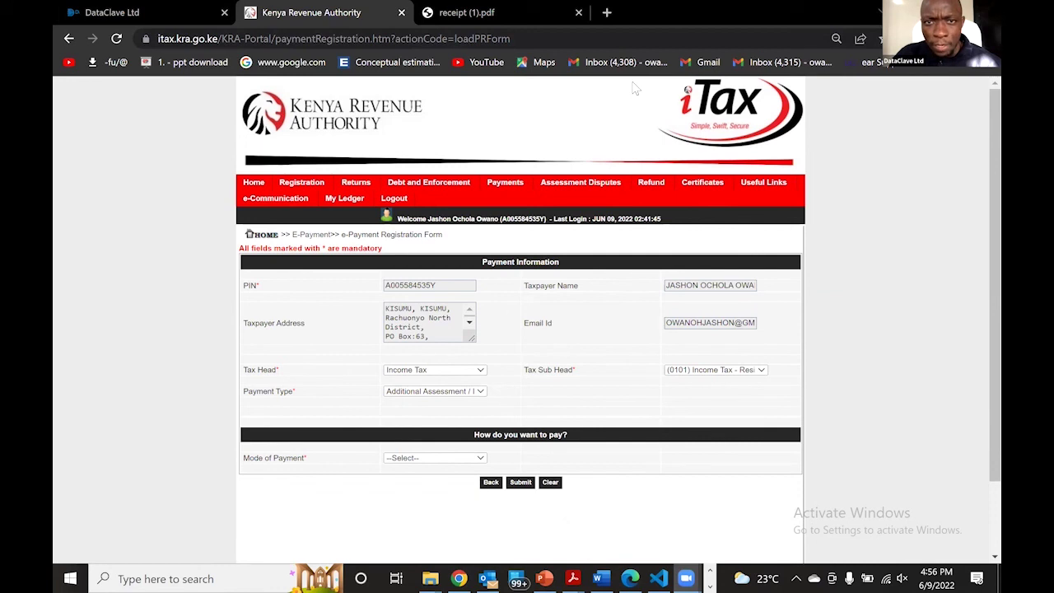